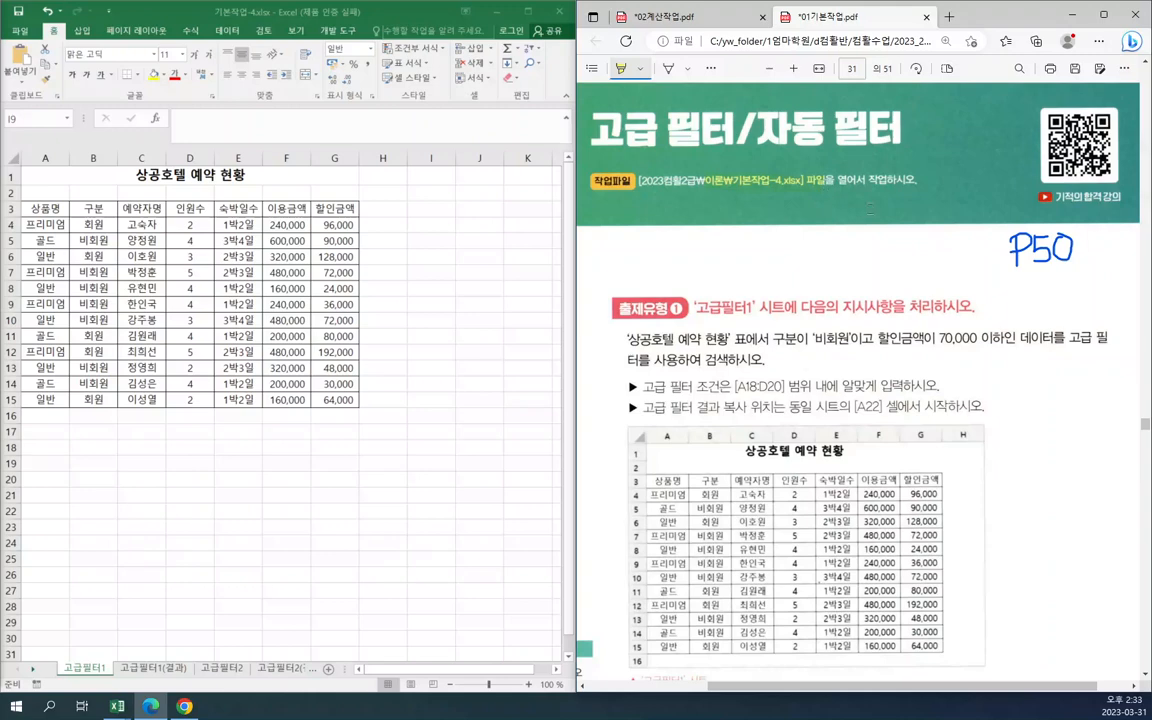
- Highlight the sheet name '고급필터1' and the conditions 구분이 '비회원'이고 and 할인금액이 70,000 이하 in the PDF exercise text
scroll(970, 310, down, 2)
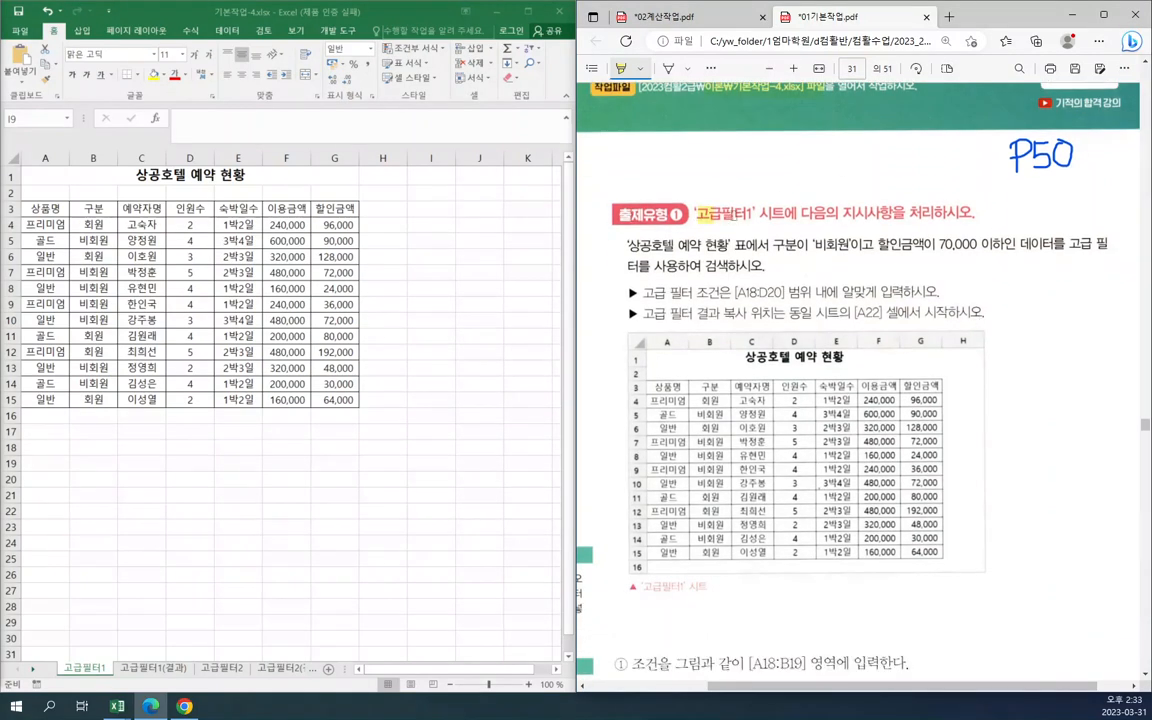
drag(711, 213, 755, 213)
scroll(1101, 341, down, 1)
scroll(1101, 341, up, 1)
drag(774, 244, 808, 244)
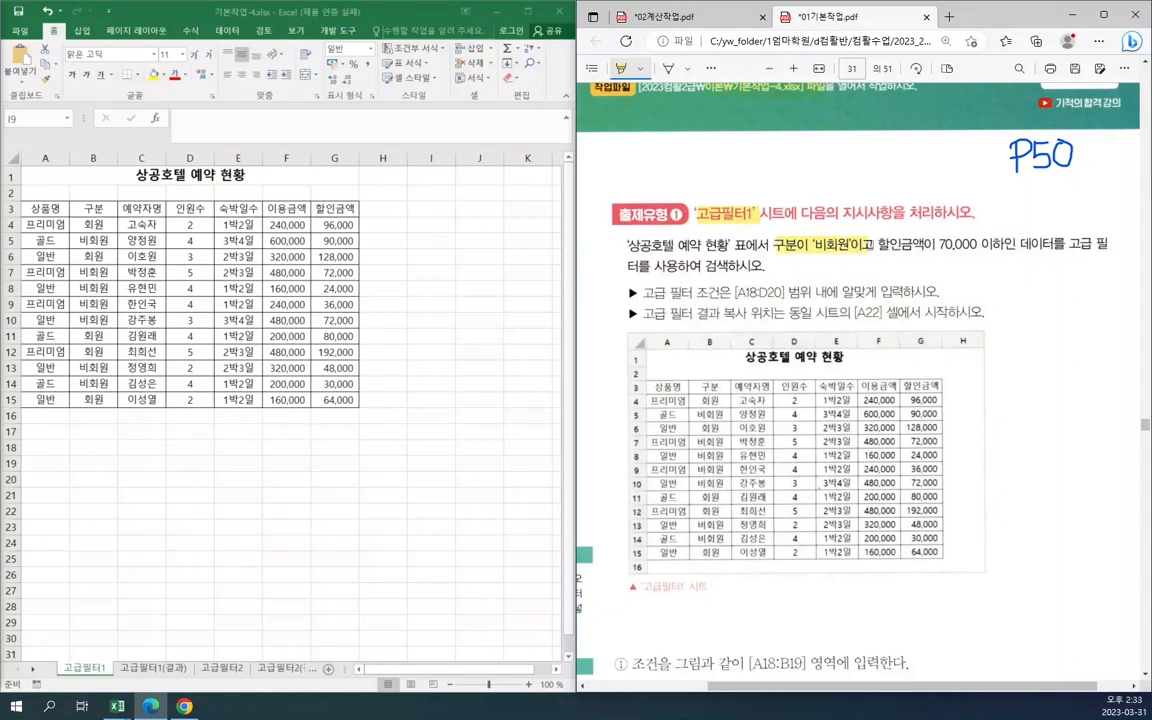
drag(878, 244, 1000, 244)
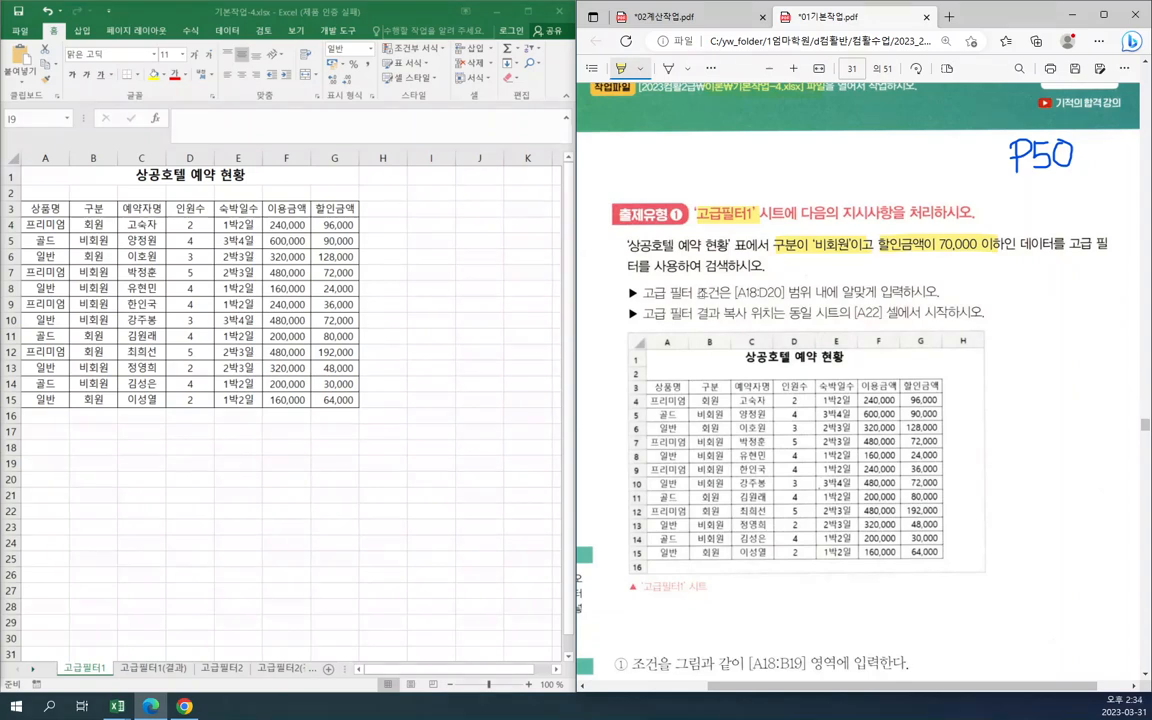
- Highlight the criteria range 조건 [A18:D20] and the result copy location 결과 복사 위치 [A22] in the exercise instructions
drag(735, 292, 790, 292)
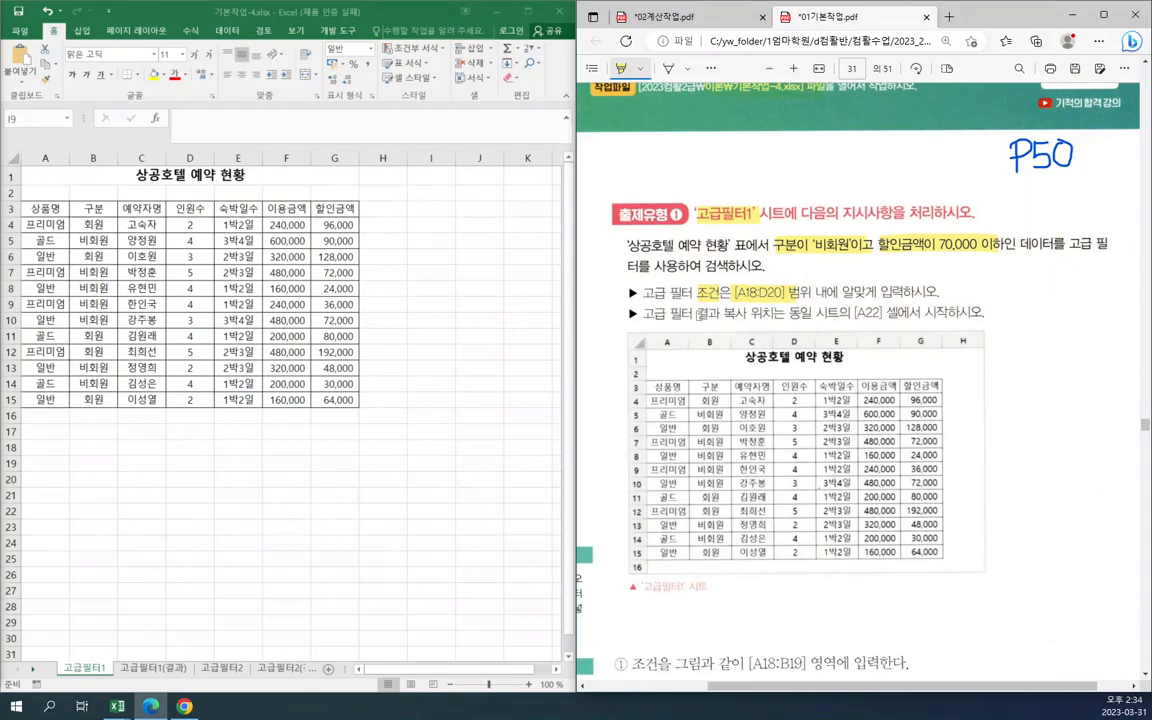
drag(697, 312, 772, 312)
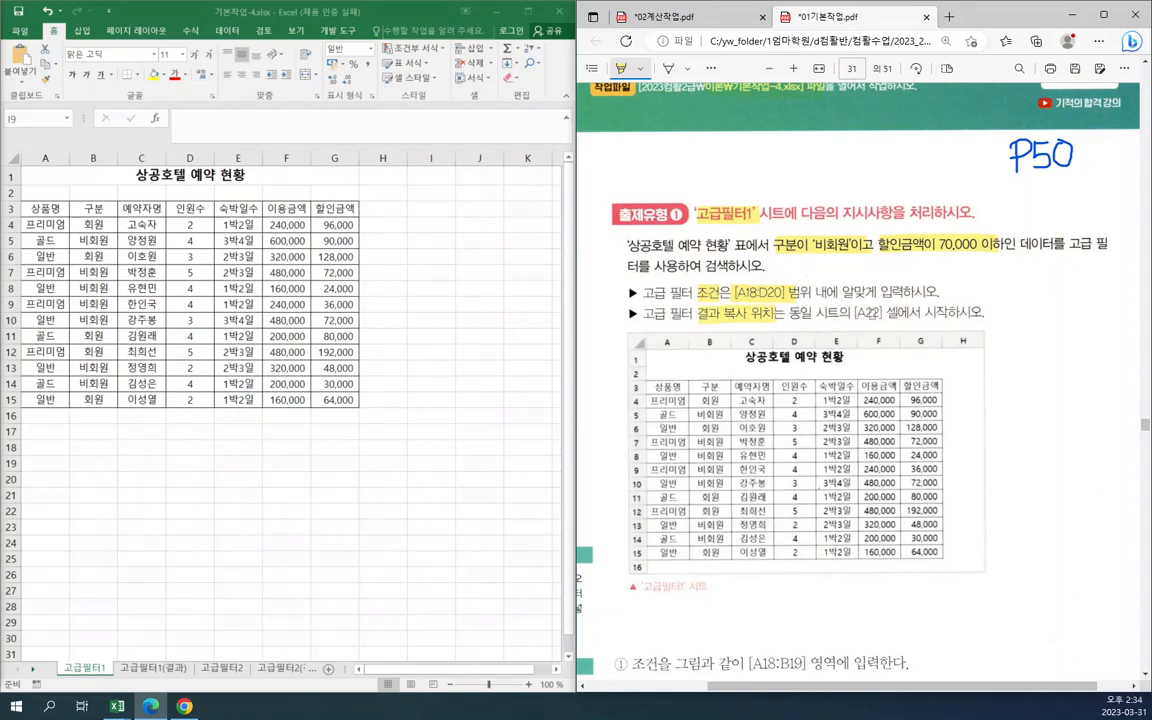
drag(851, 312, 883, 312)
- Underline the highlighted sheet name, filter conditions, criteria range and copy location with the blue pen, and draw a box around [A22]
click(668, 70)
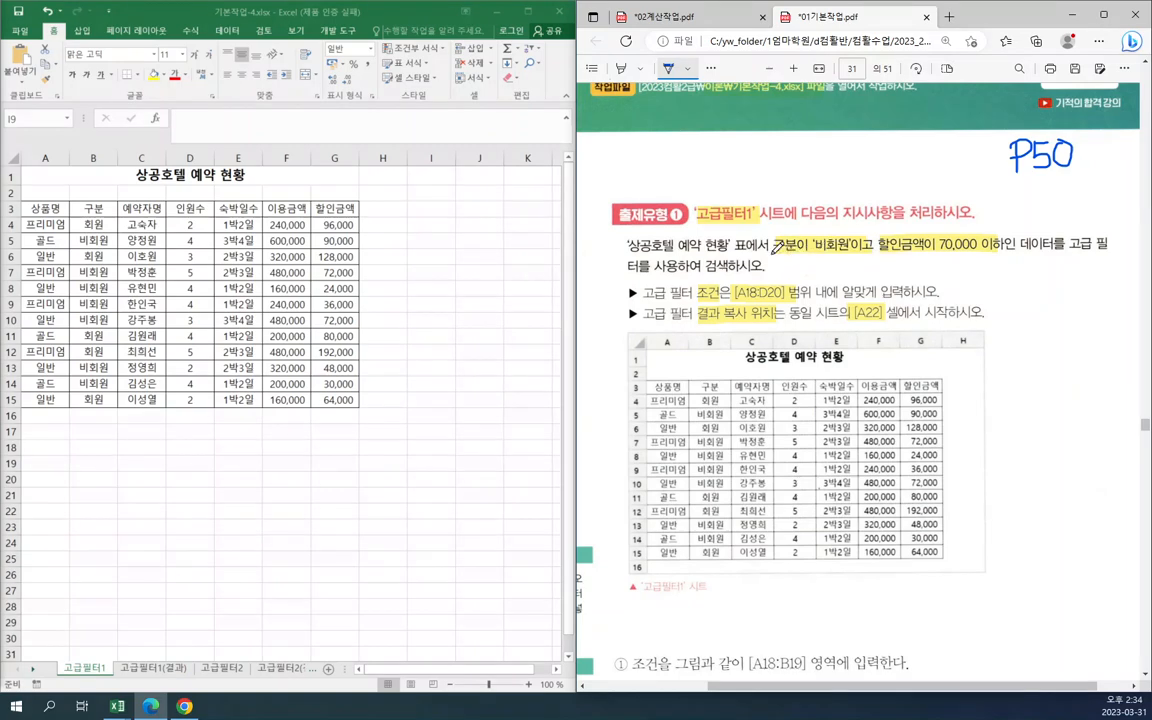
drag(774, 251, 996, 250)
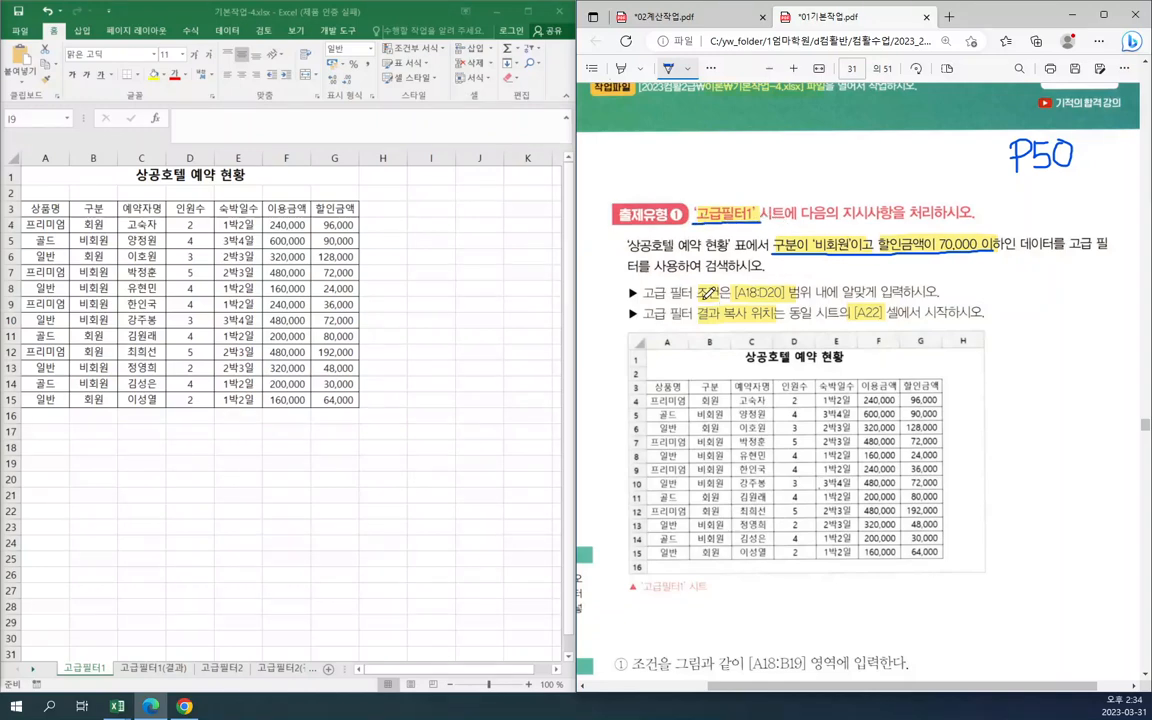
drag(698, 297, 799, 297)
drag(700, 322, 738, 322)
mouse_move(862, 314)
mouse_down()
mouse_move(884, 320)
mouse_move(887, 305)
mouse_move(856, 304)
mouse_move(860, 313)
mouse_up()
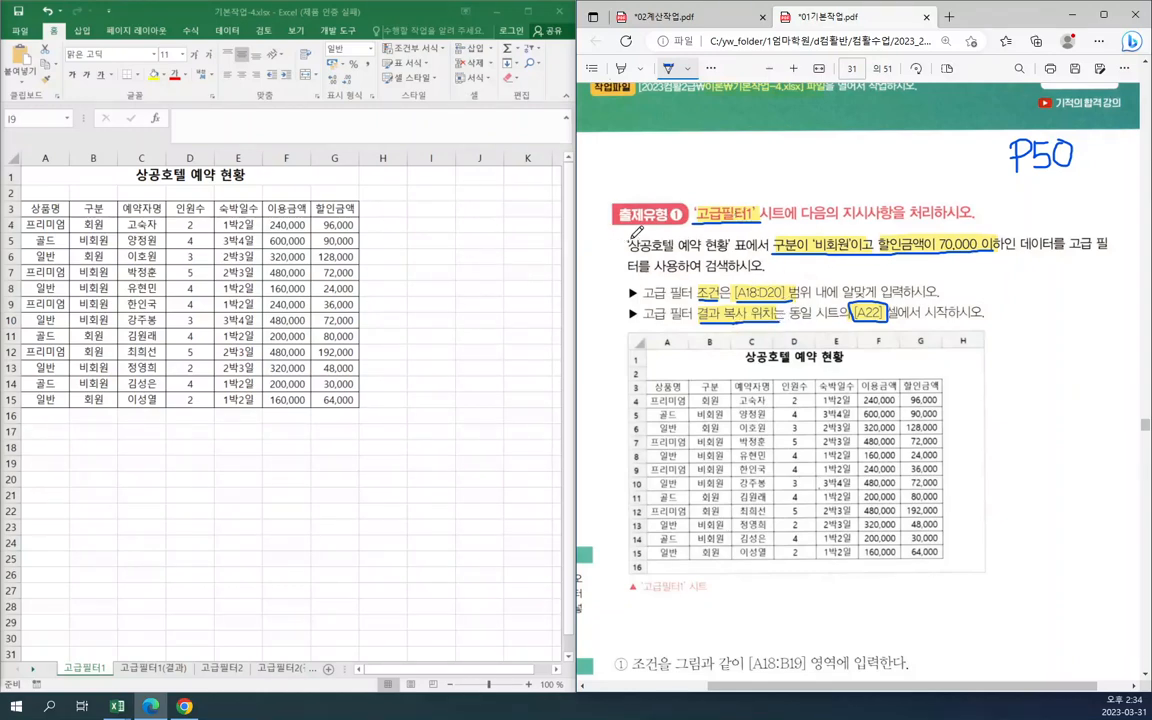
mouse_move(629, 236)
mouse_down()
mouse_move(623, 298)
mouse_move(634, 322)
mouse_up()
- Highlight [A18:B19] in solution step 1 and mark the edge of the criteria example picture below it in yellow
scroll(1055, 436, down, 5)
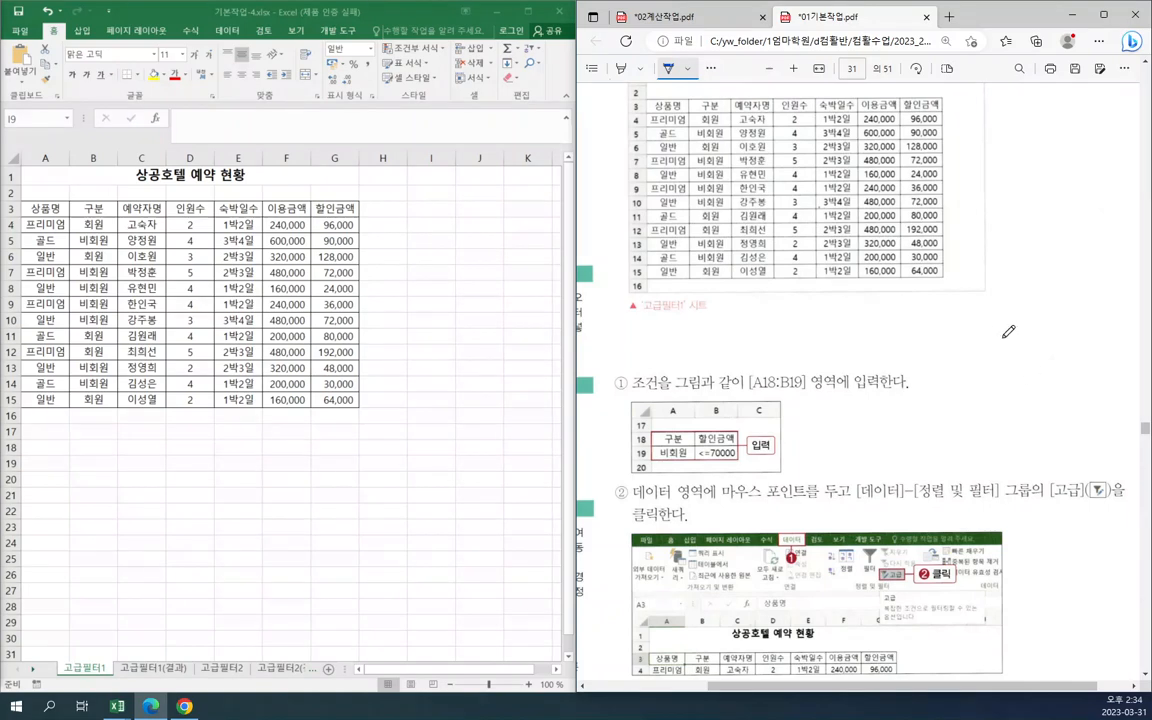
scroll(1048, 436, down, 3)
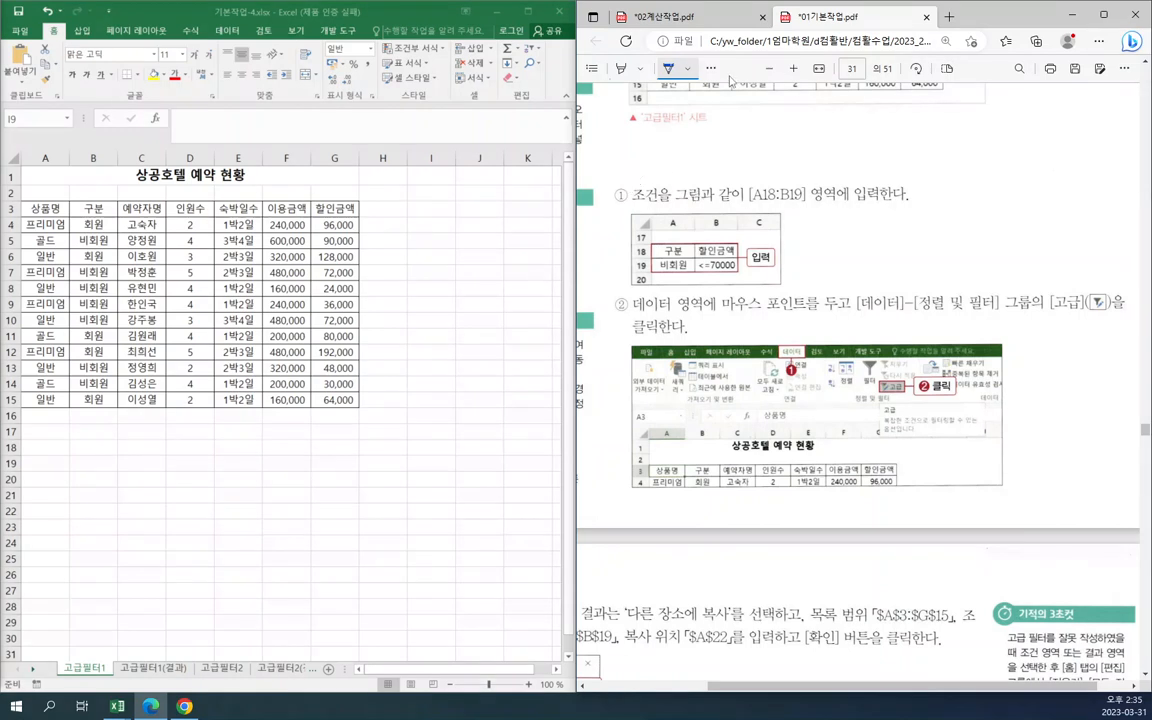
click(620, 68)
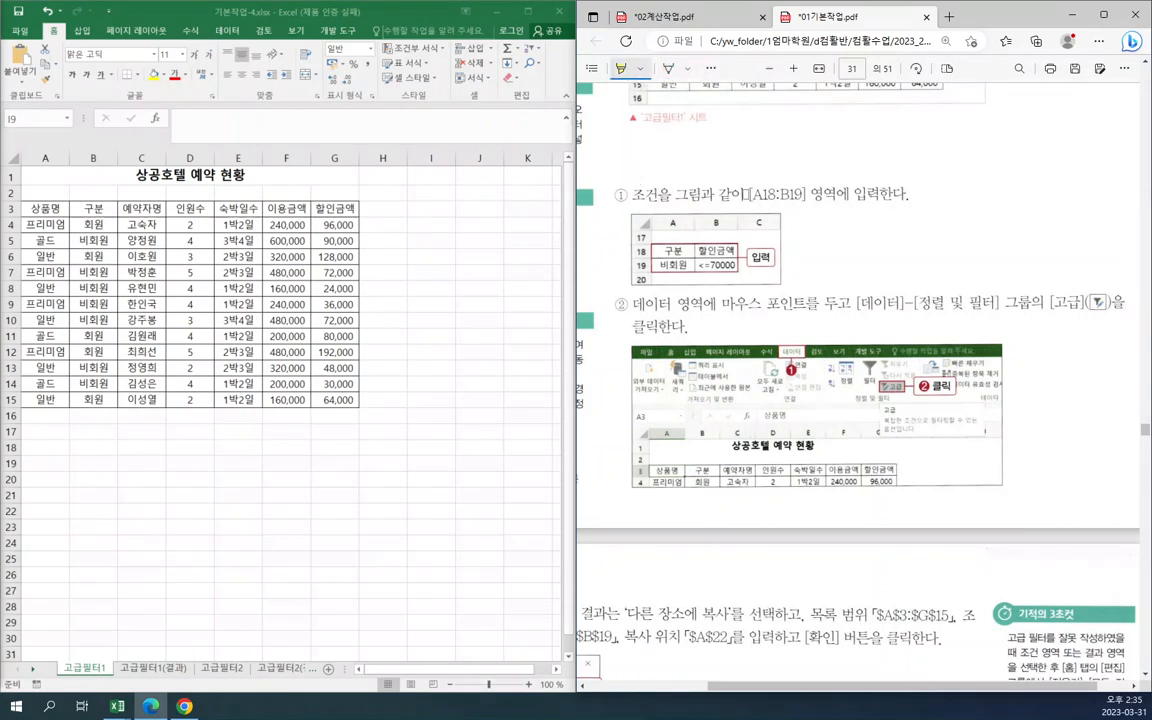
drag(748, 193, 808, 194)
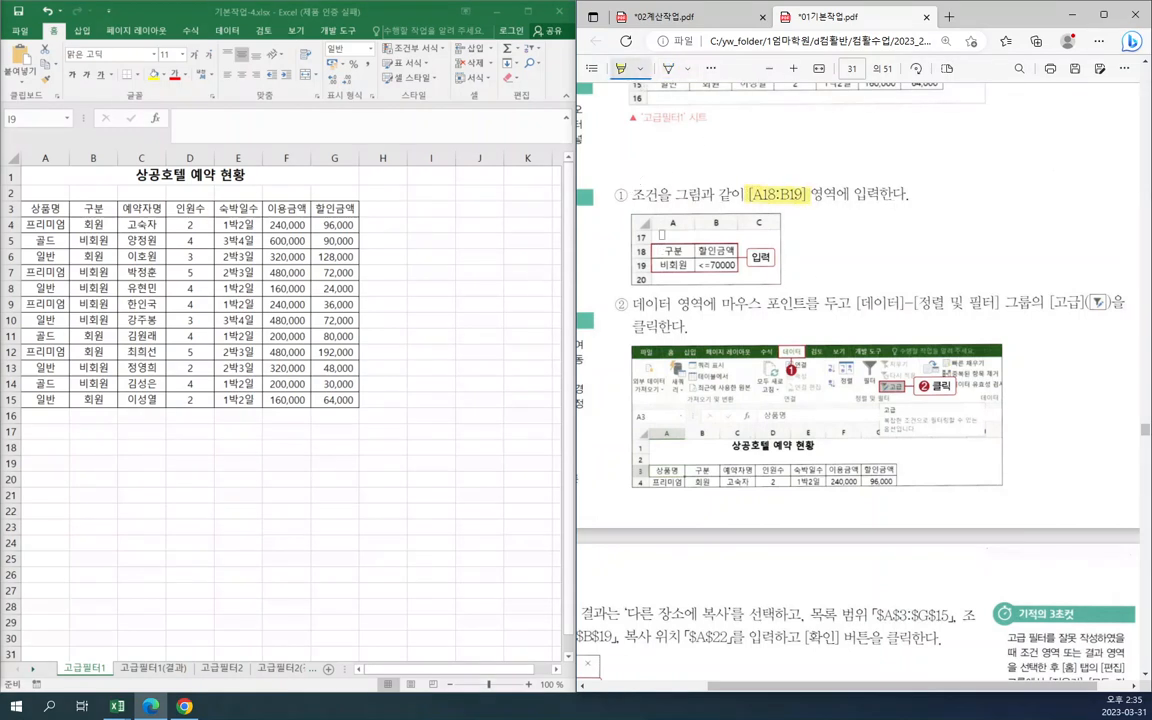
mouse_move(620, 203)
mouse_down()
mouse_move(623, 272)
mouse_move(650, 285)
mouse_up()
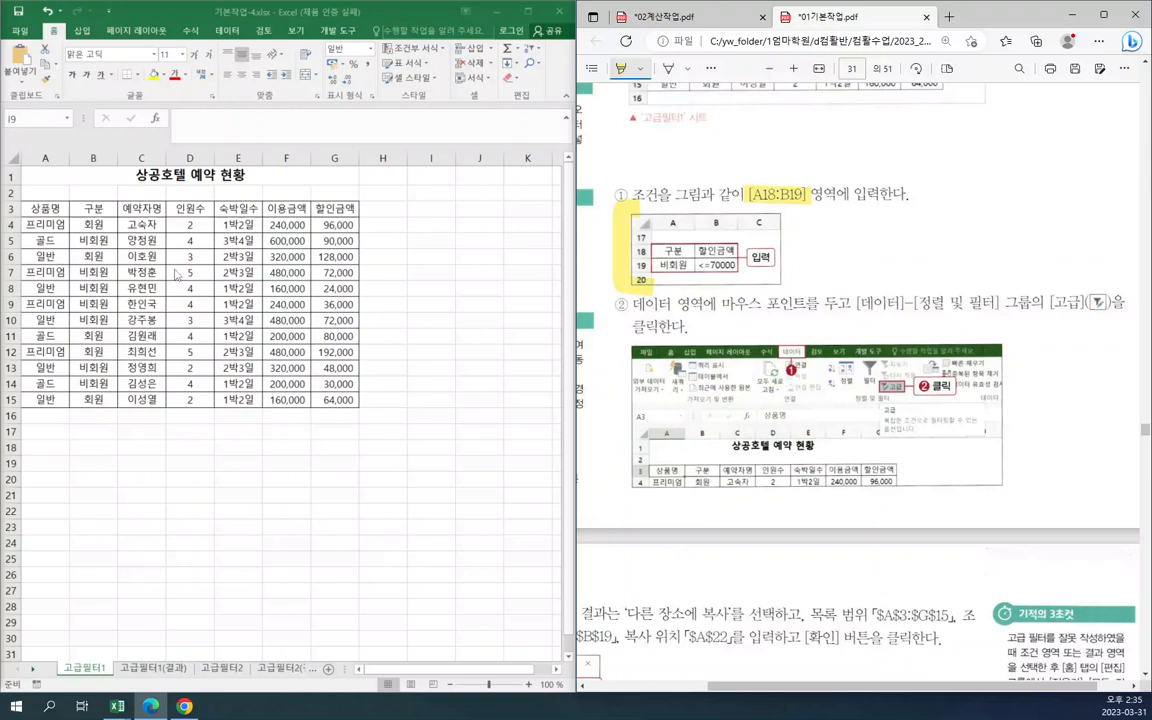
- In the Excel sheet, copy the 구분 and 할인금액 headers from B3 and G3 into the criteria area starting at A18
click(121, 280)
click(189, 240)
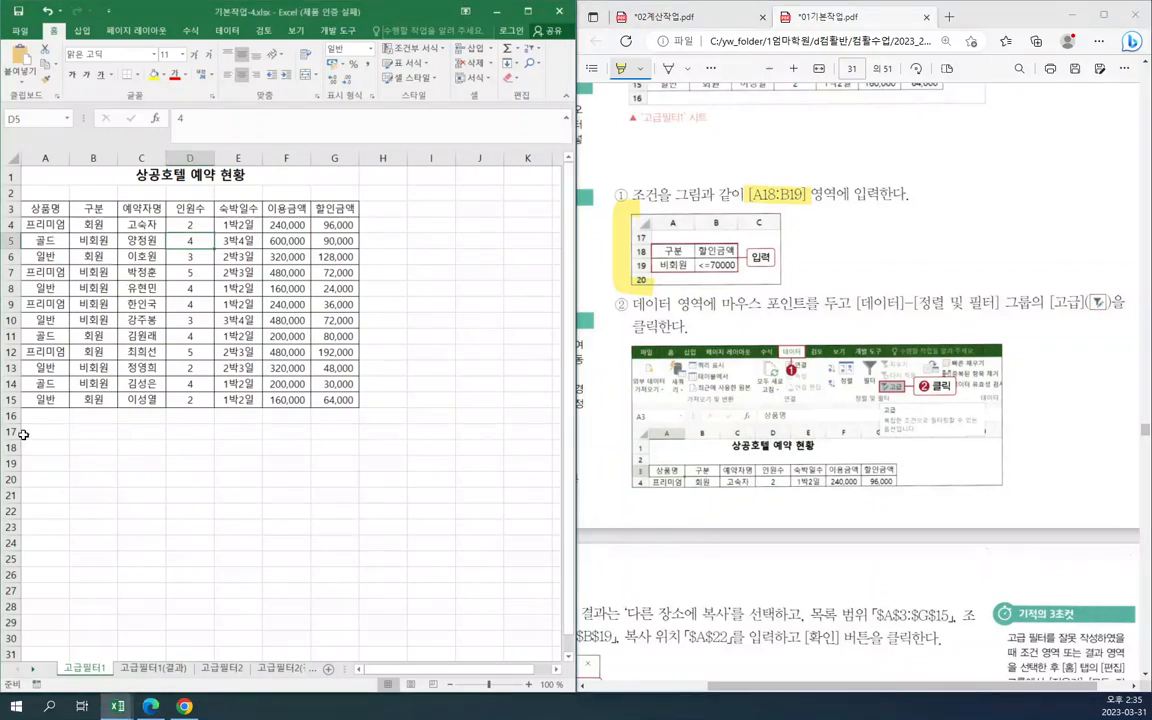
click(35, 451)
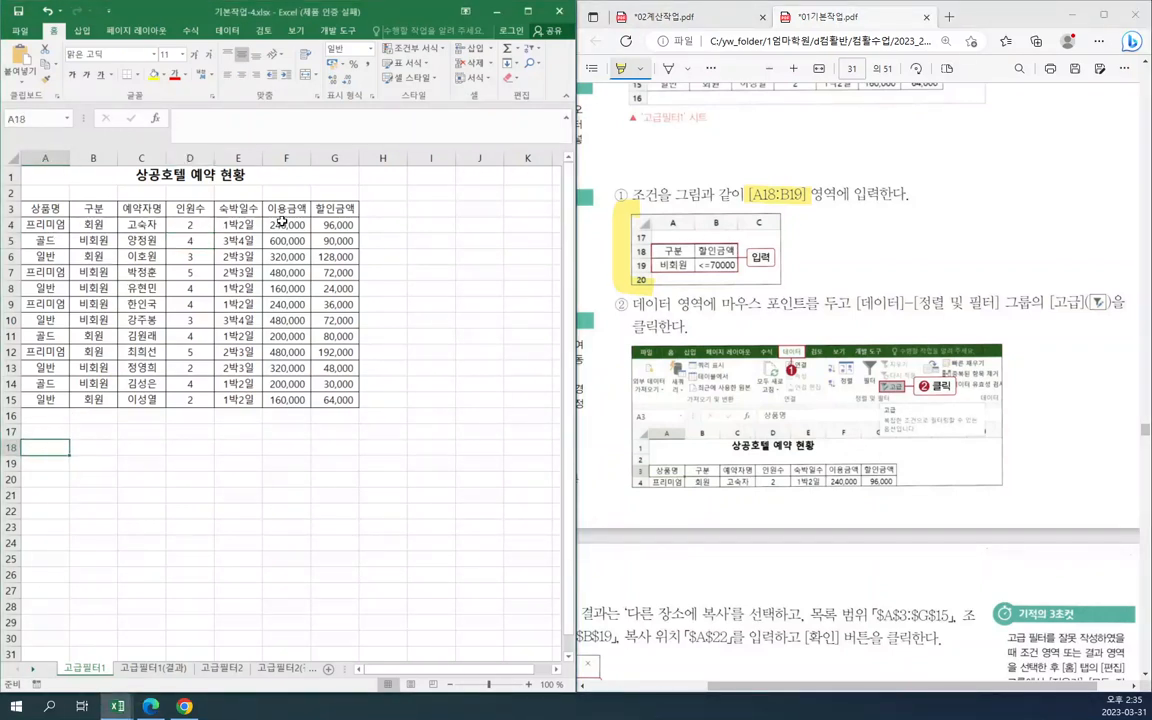
click(93, 208)
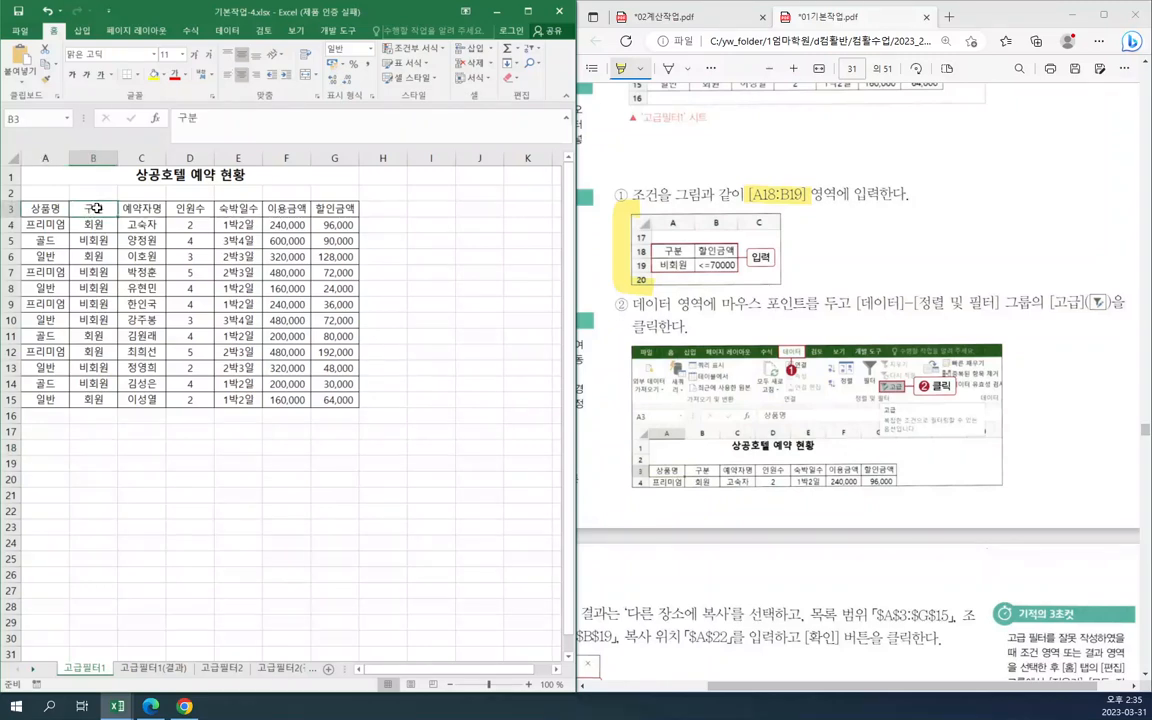
ctrl+click(339, 207)
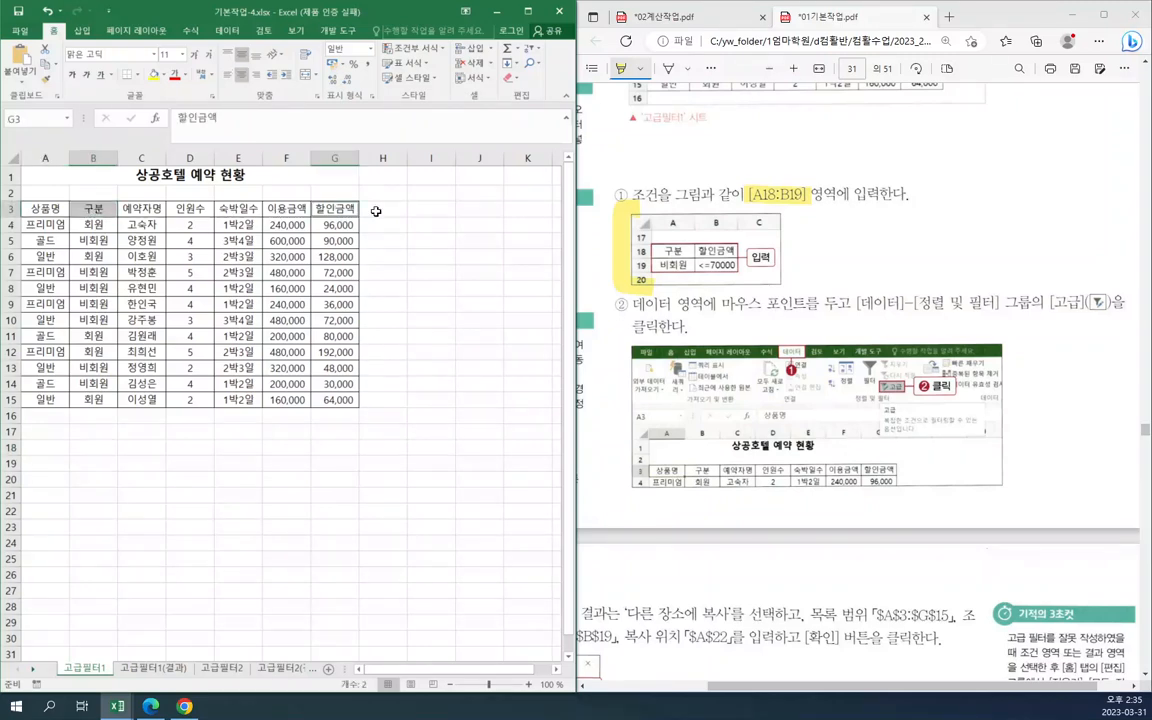
key(ctrl+c)
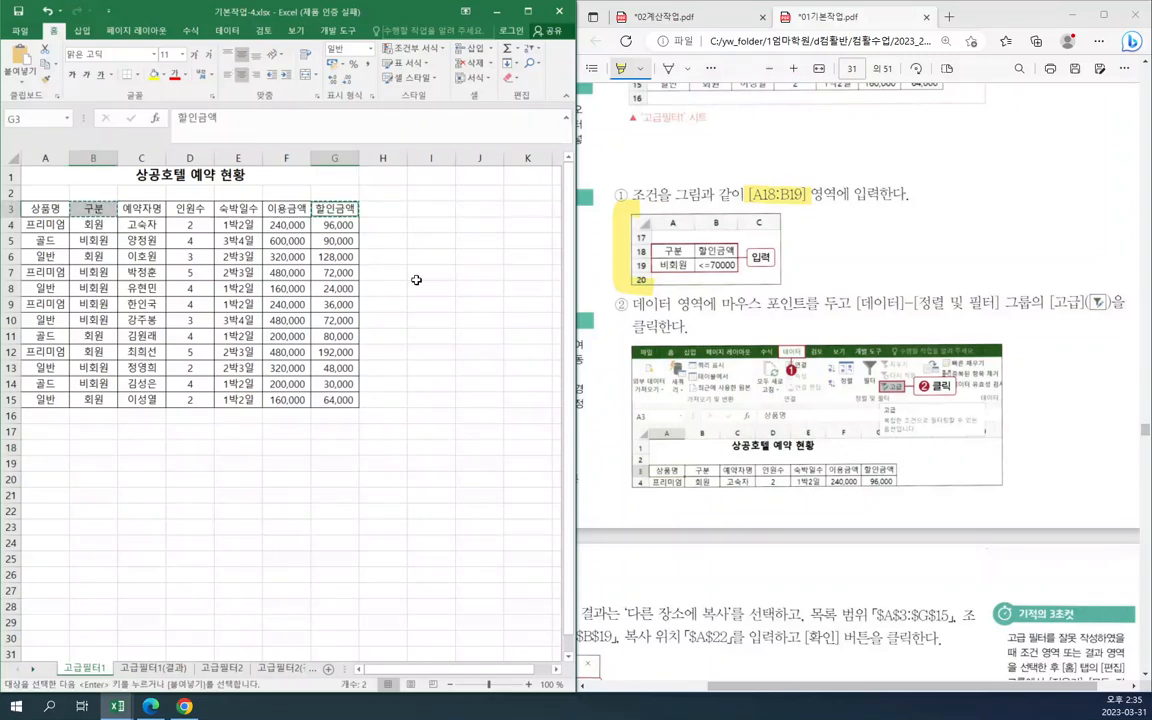
click(54, 448)
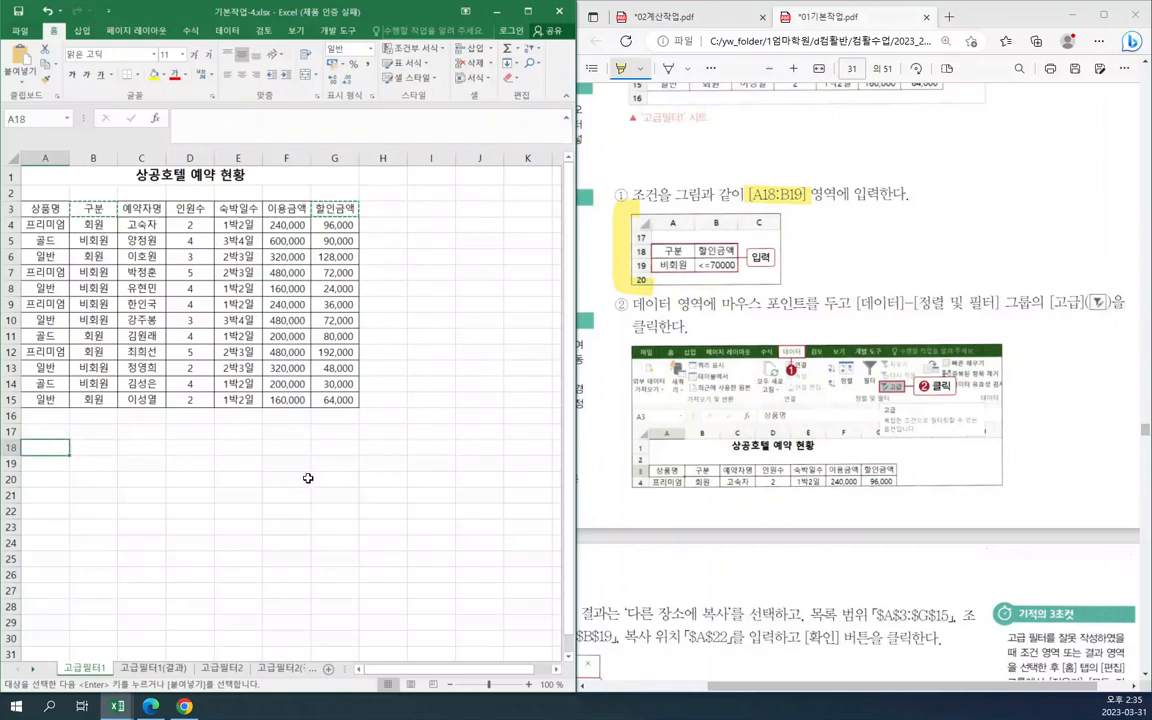
key(ctrl+v)
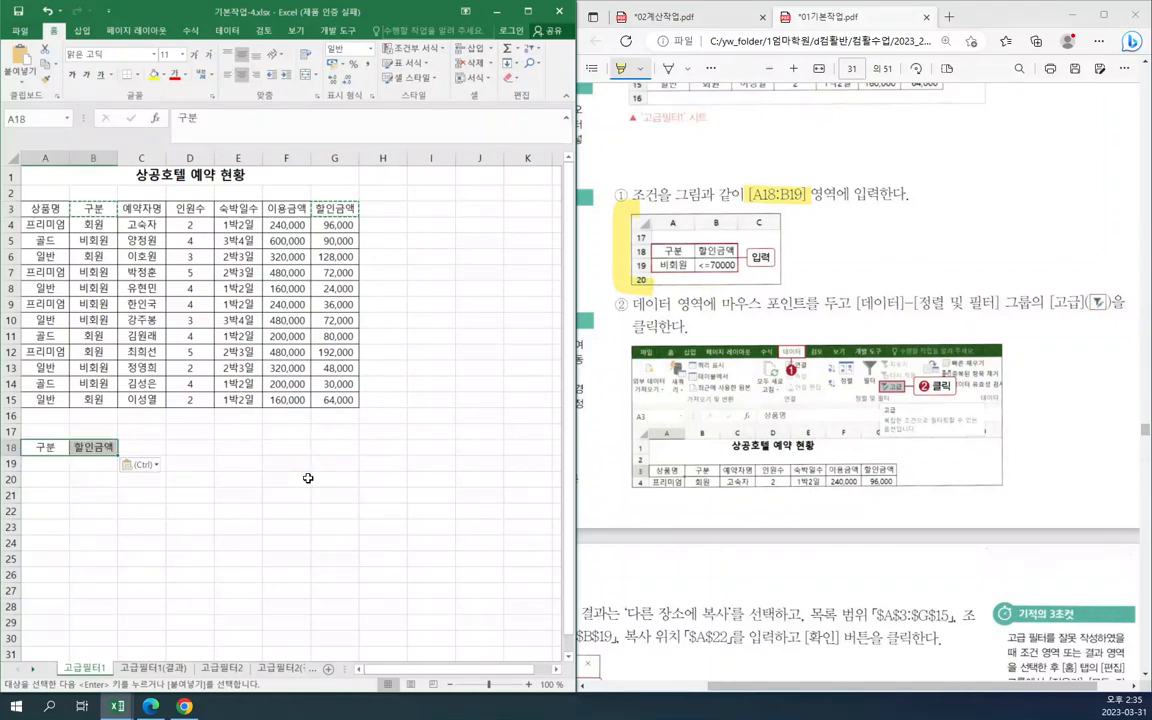
click(270, 447)
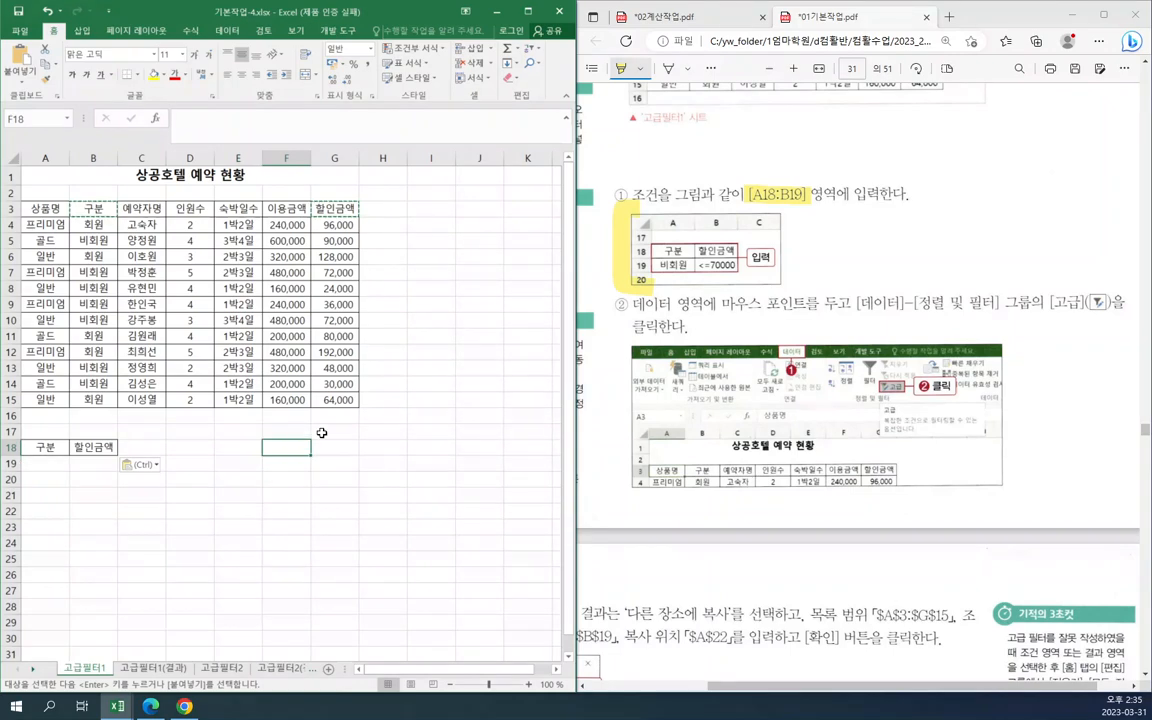
- Draw a yellow highlighter outline around the PDF's margin tip about copying and pasting conditions instead of typing them
click(622, 690)
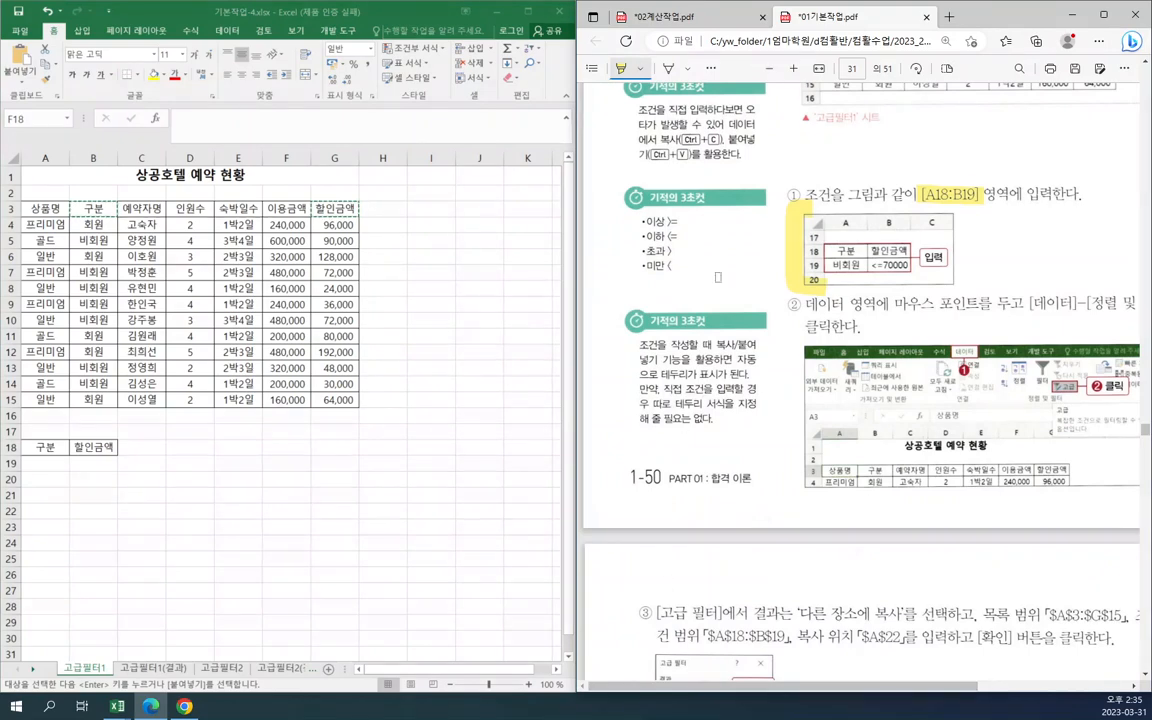
scroll(717, 277, up, 2)
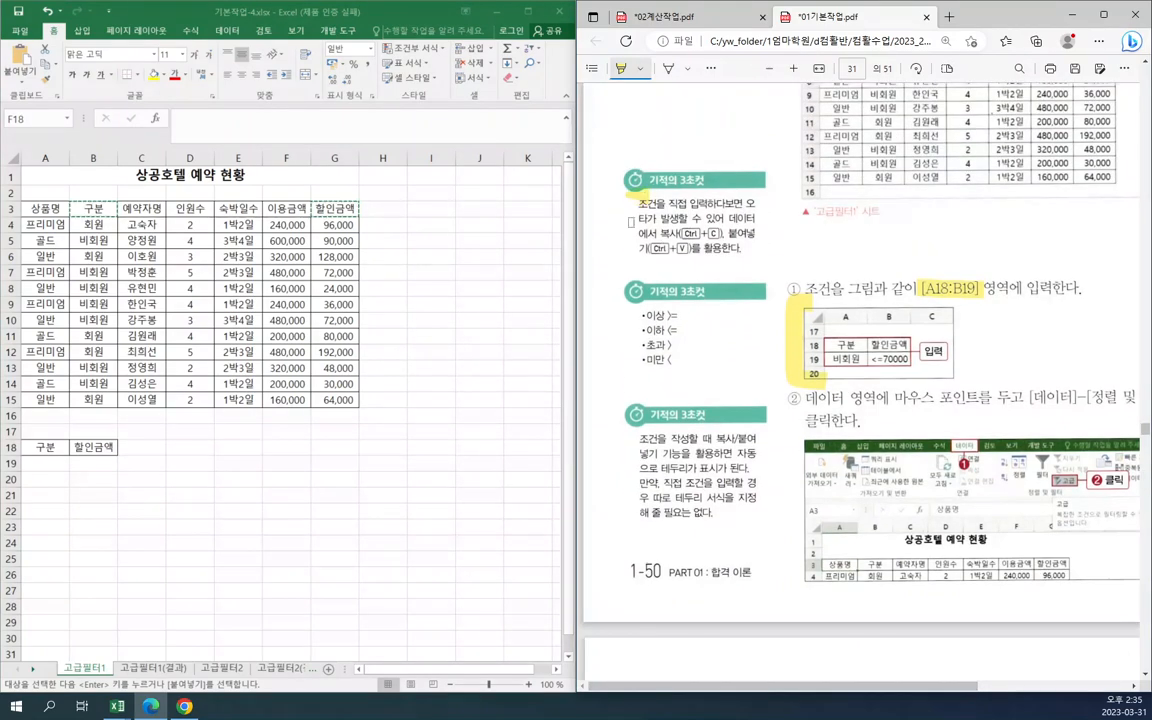
mouse_move(630, 221)
mouse_down()
mouse_move(632, 258)
mouse_move(695, 268)
mouse_move(772, 225)
mouse_move(758, 188)
mouse_move(624, 178)
mouse_up()
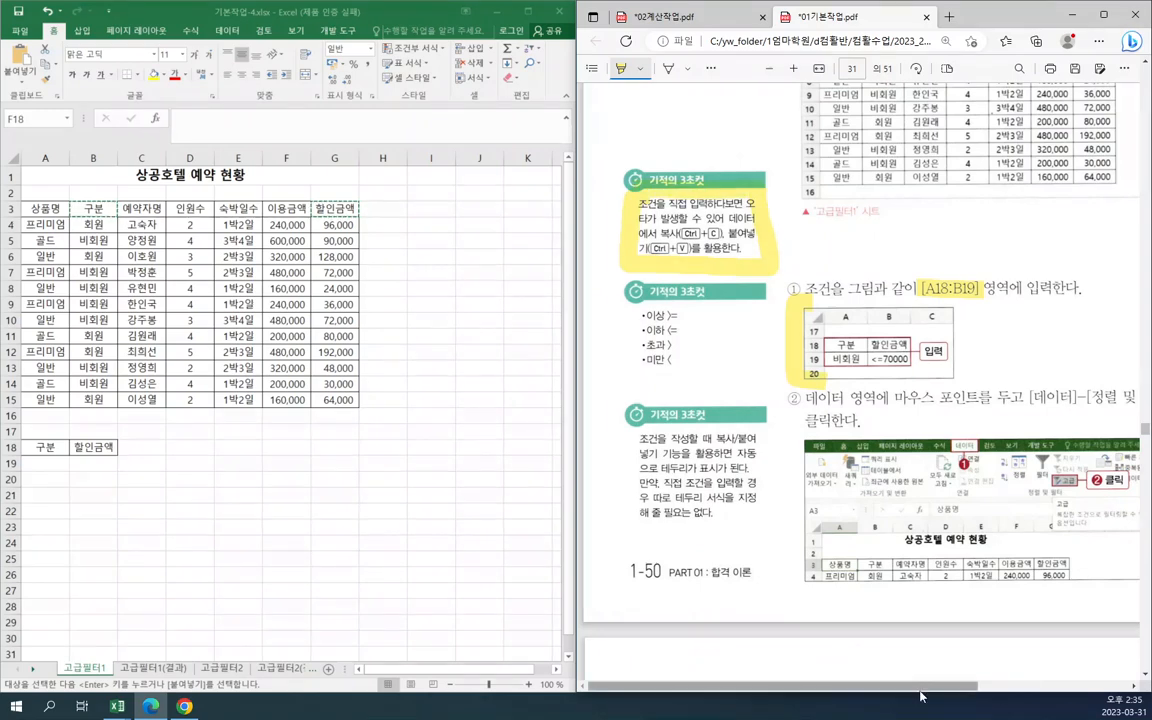
- Handwrite the blue note 데이터베이스함수 beside the criteria example picture and draw an arrow pointing to its 할인금액 header
drag(923, 691, 1051, 697)
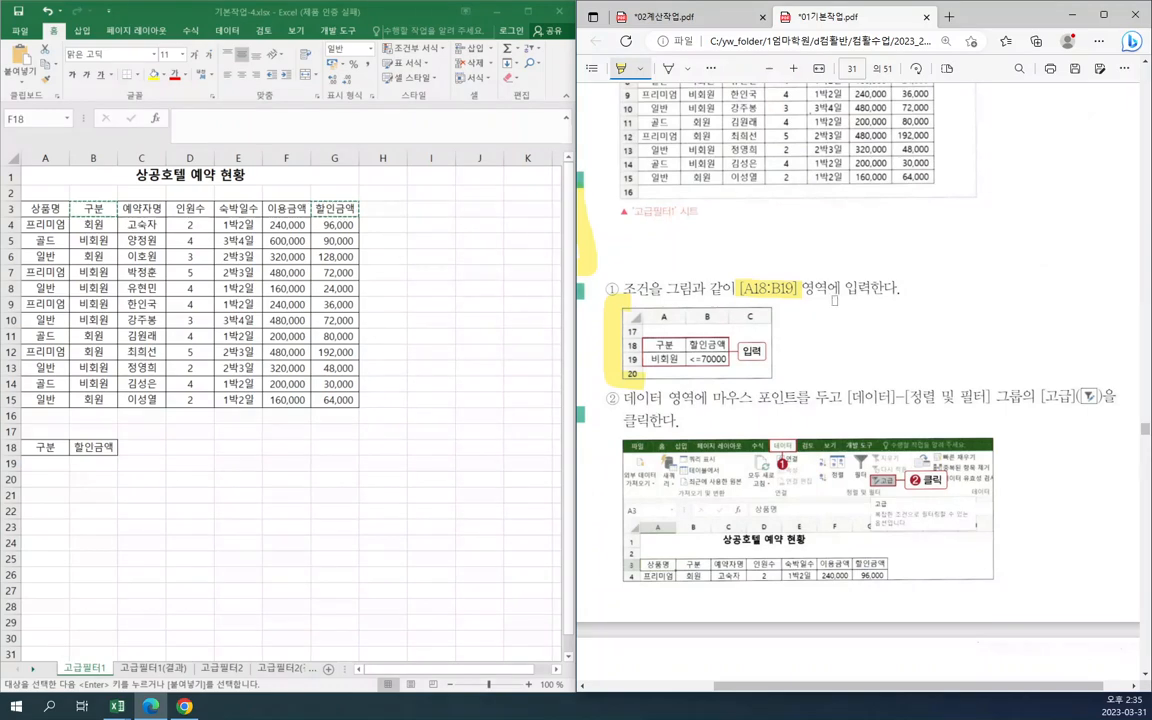
scroll(833, 299, down, 2)
scroll(833, 299, up, 1)
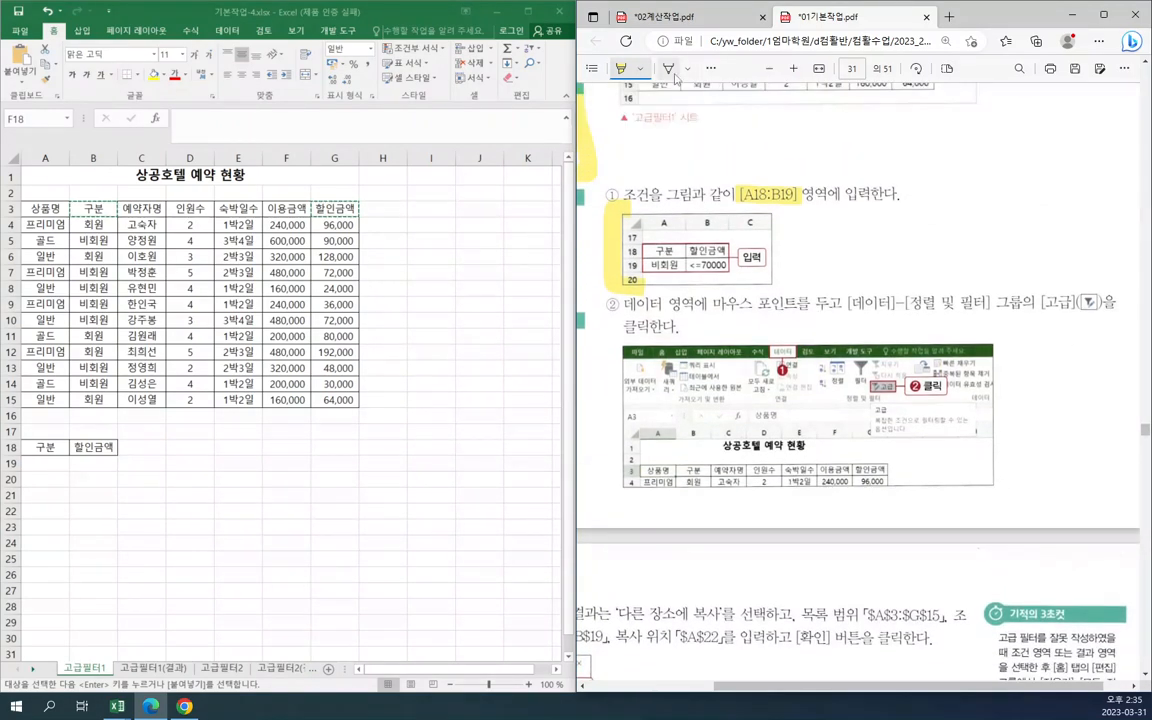
click(669, 69)
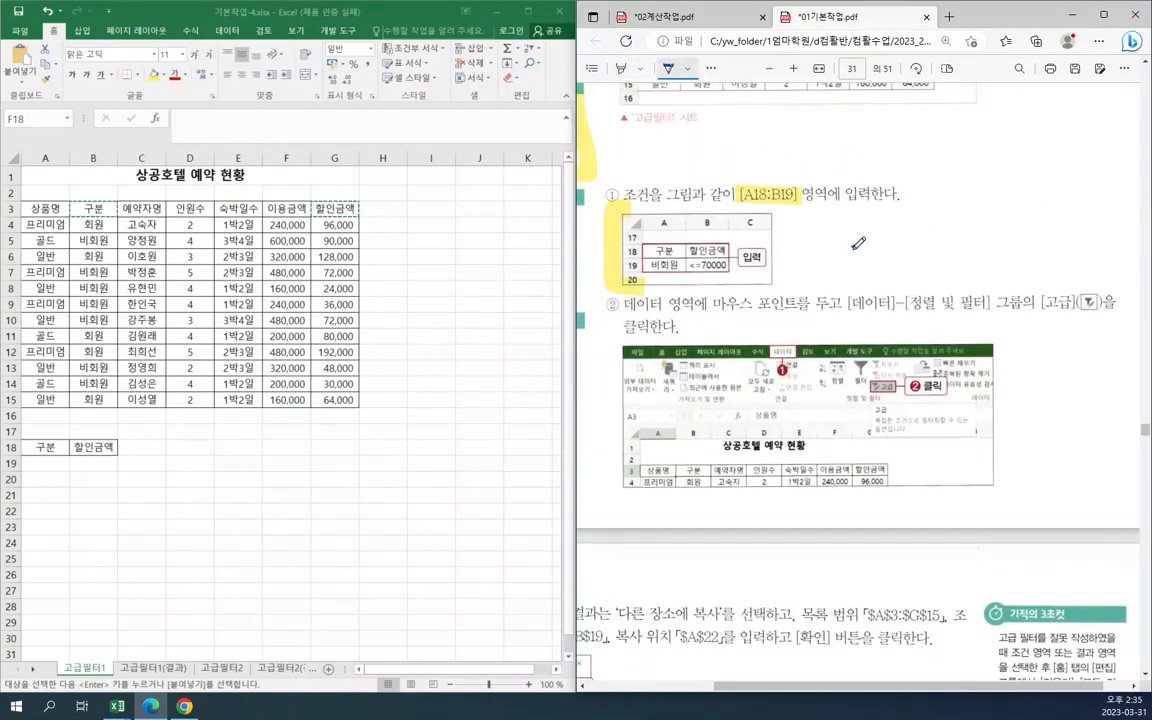
mouse_move(858, 243)
mouse_down()
mouse_move(864, 255)
mouse_move(877, 244)
mouse_move(880, 264)
mouse_move(900, 246)
mouse_move(910, 262)
mouse_move(914, 236)
mouse_move(917, 253)
mouse_move(945, 238)
mouse_move(960, 250)
mouse_move(981, 213)
mouse_move(978, 255)
mouse_move(992, 232)
mouse_move(1002, 244)
mouse_move(1020, 208)
mouse_move(1031, 236)
mouse_move(1048, 224)
mouse_move(1047, 258)
mouse_up()
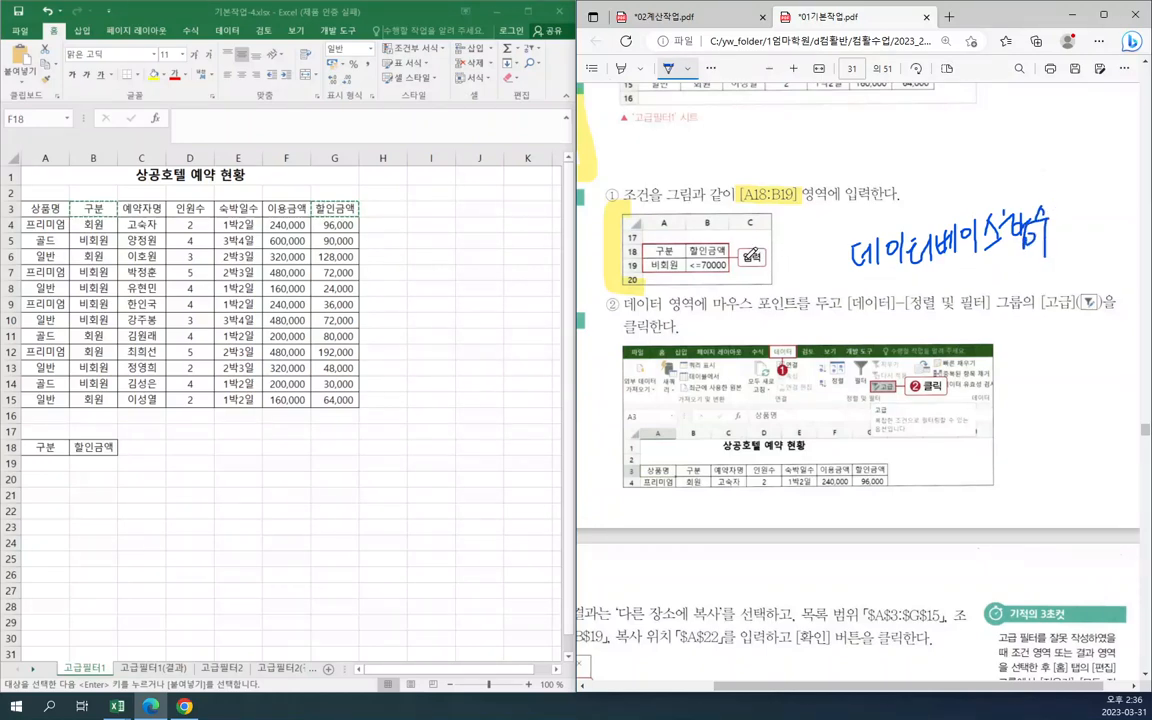
mouse_move(734, 248)
mouse_down()
mouse_move(815, 252)
mouse_move(736, 249)
mouse_move(756, 259)
mouse_up()
- Copy the value 비회원 from B7 in the 구분 column into A19 as the criterion under the 구분 header
click(208, 465)
click(45, 449)
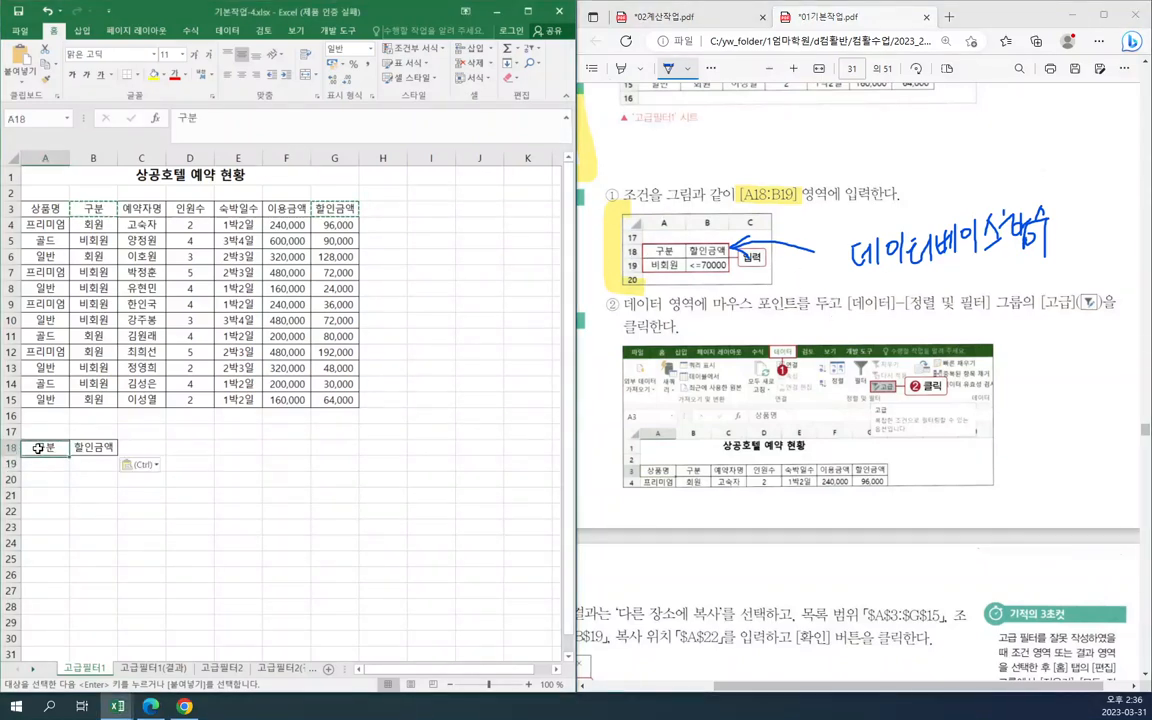
click(86, 452)
click(42, 463)
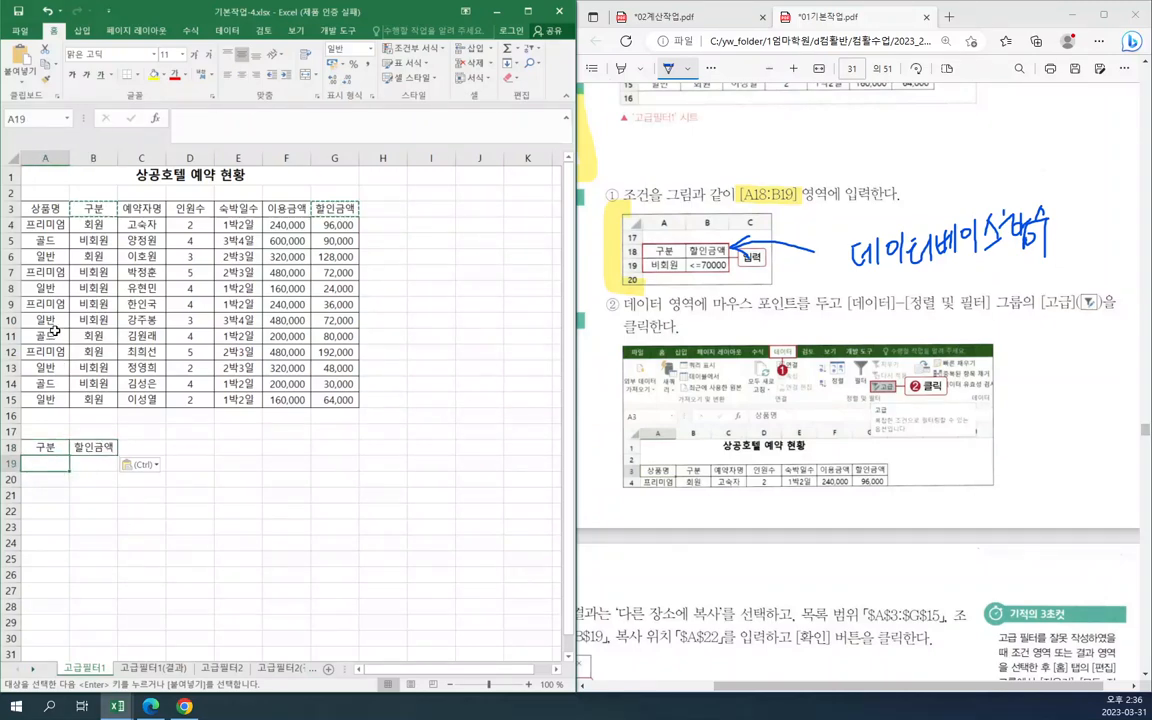
click(95, 271)
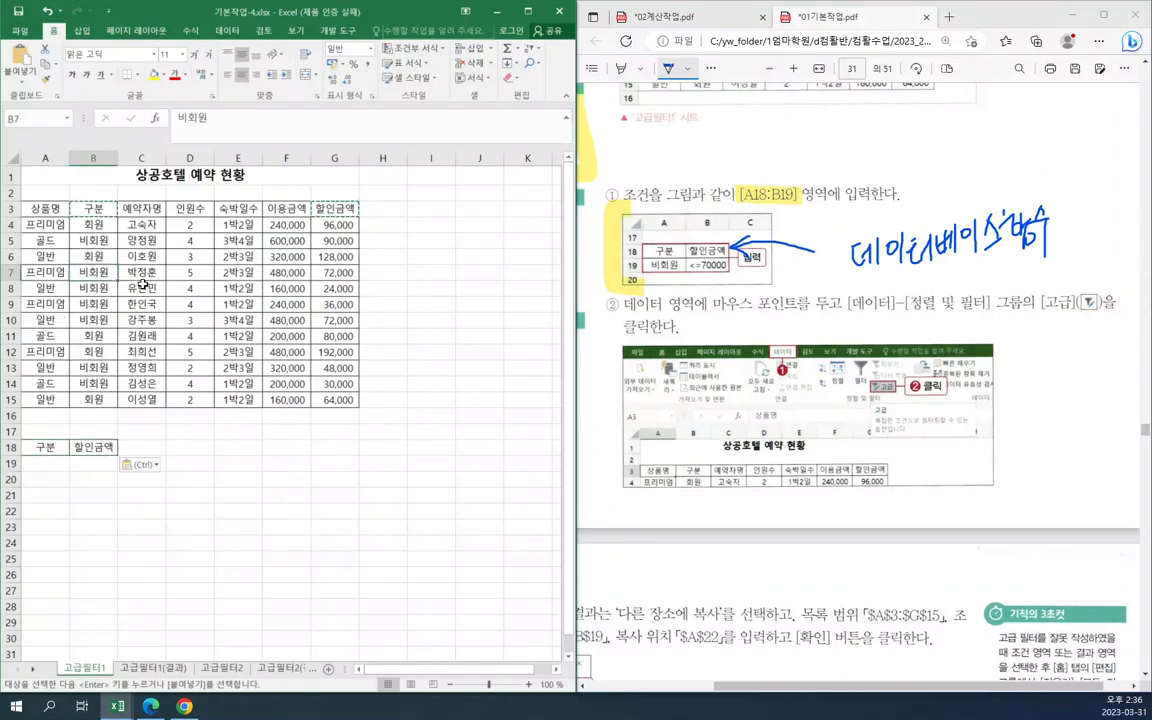
key(ctrl+c)
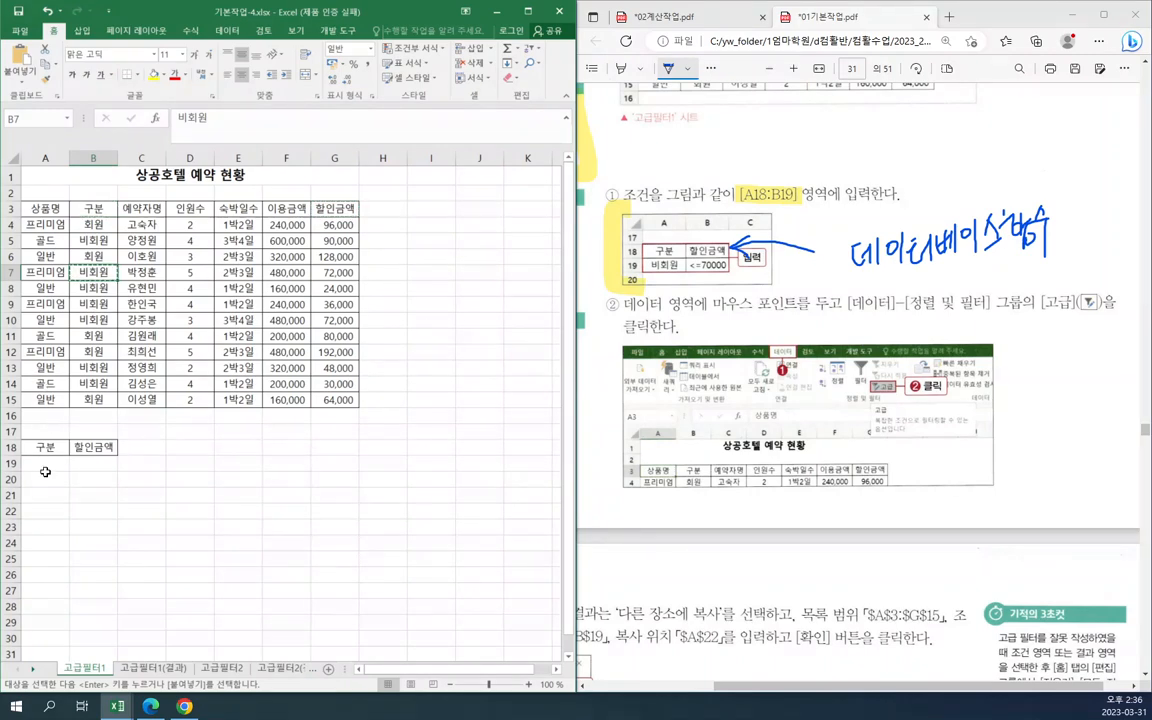
click(45, 463)
key(ctrl+v)
- Enter the criterion <=70000 in B19 under the 할인금액 header
key(Tab)
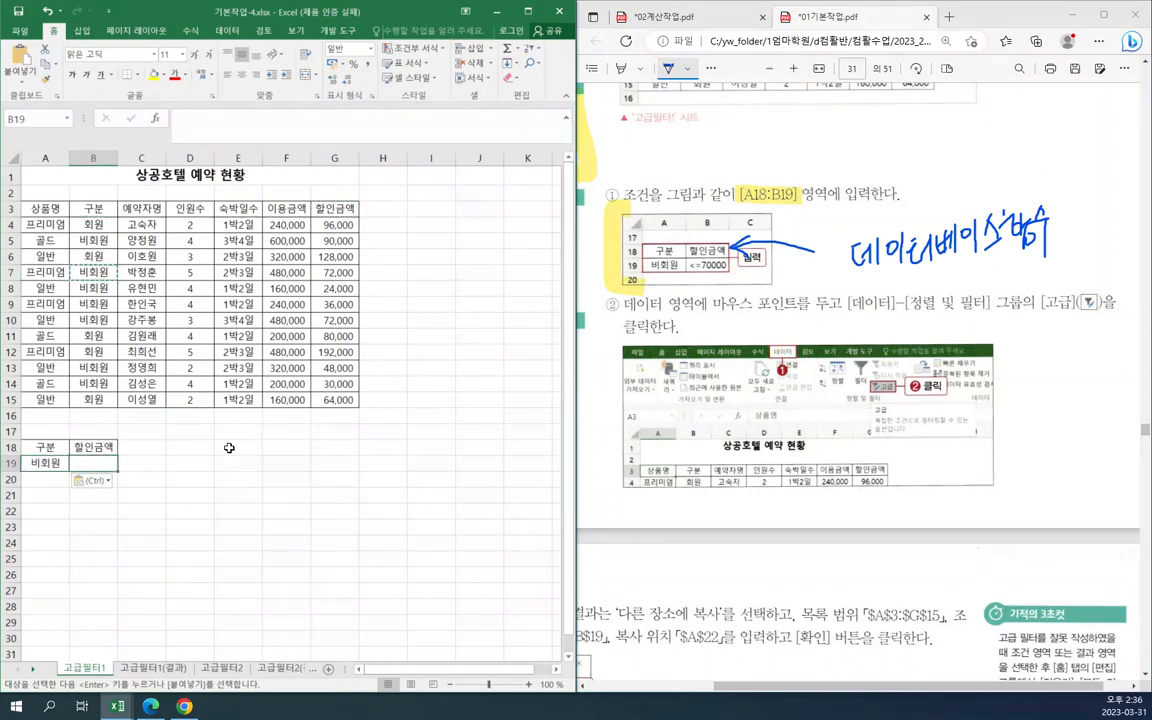
text(<=70000)
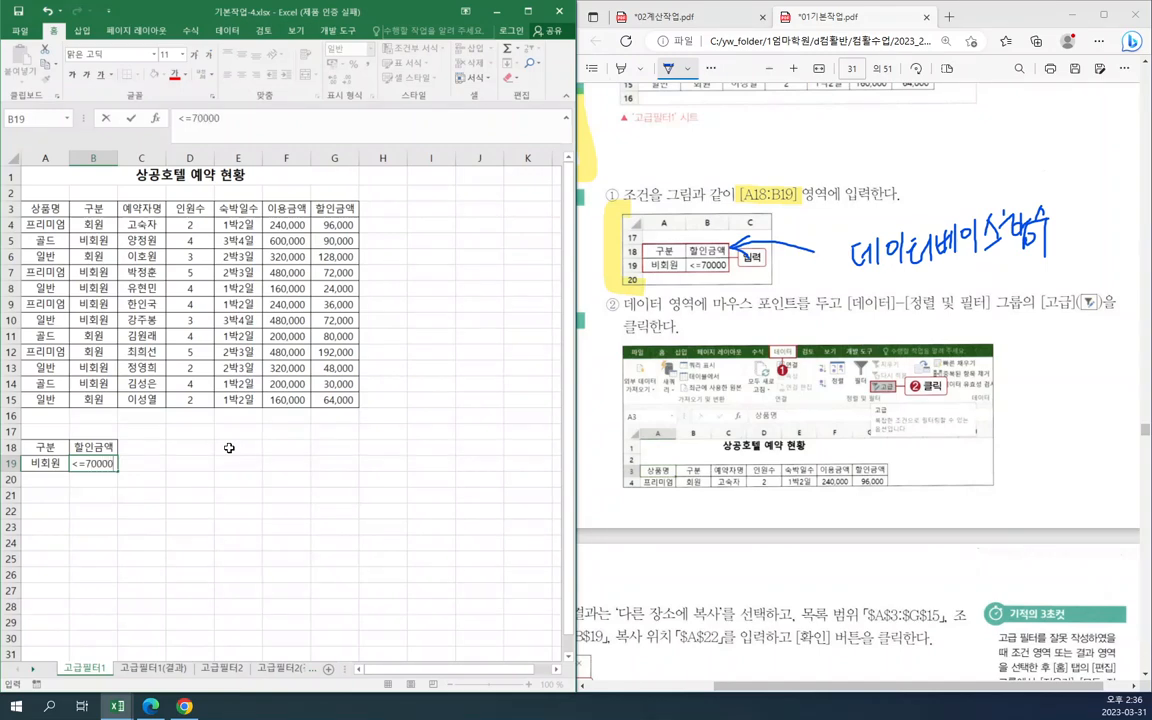
key(Return)
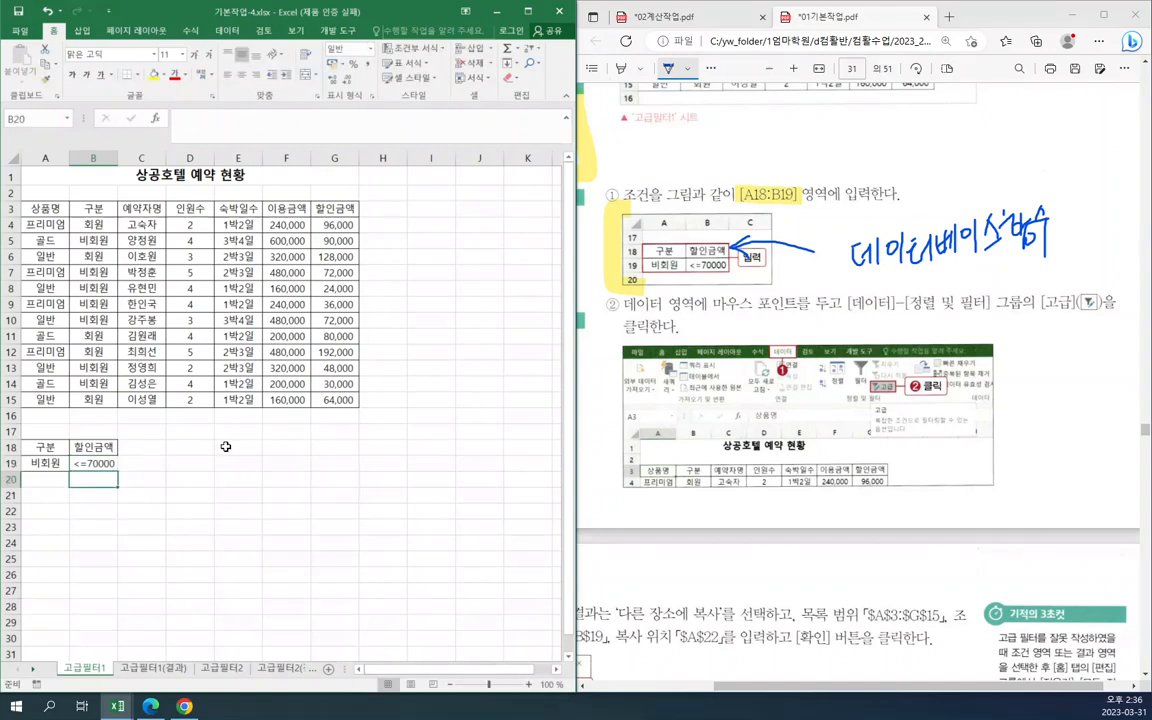
- Examine the criteria cells in A18:B19, checking that both conditions sit under their headers in the same row
click(43, 464)
click(188, 464)
click(44, 463)
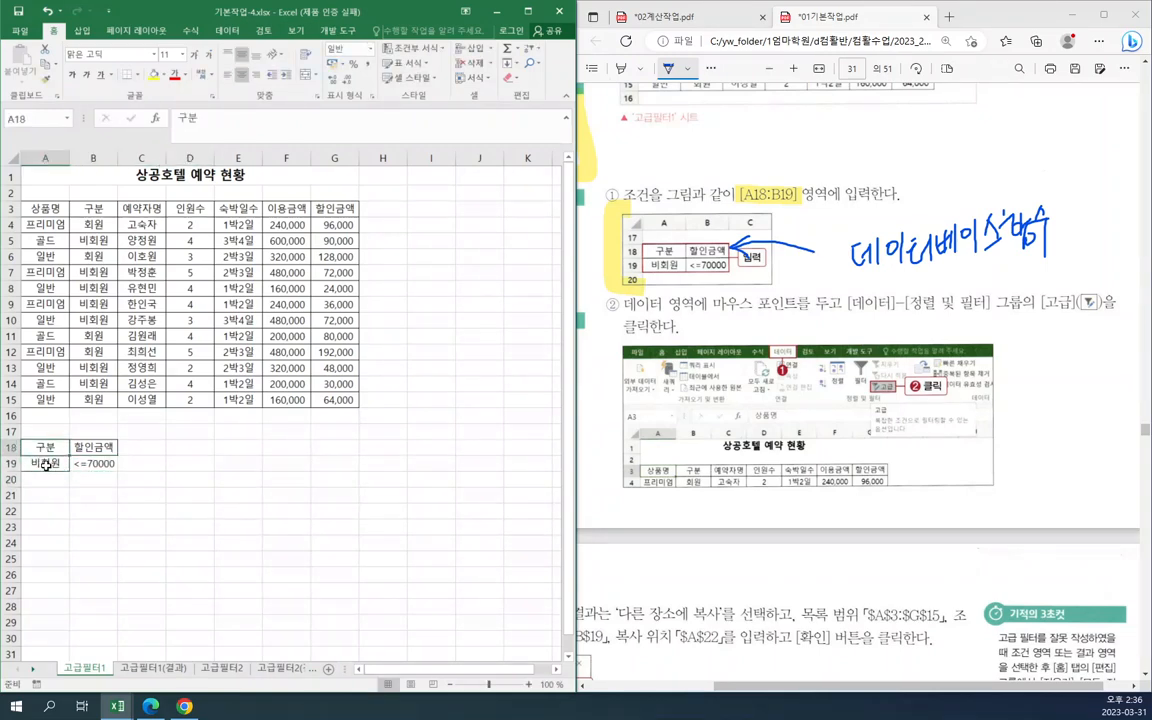
click(109, 451)
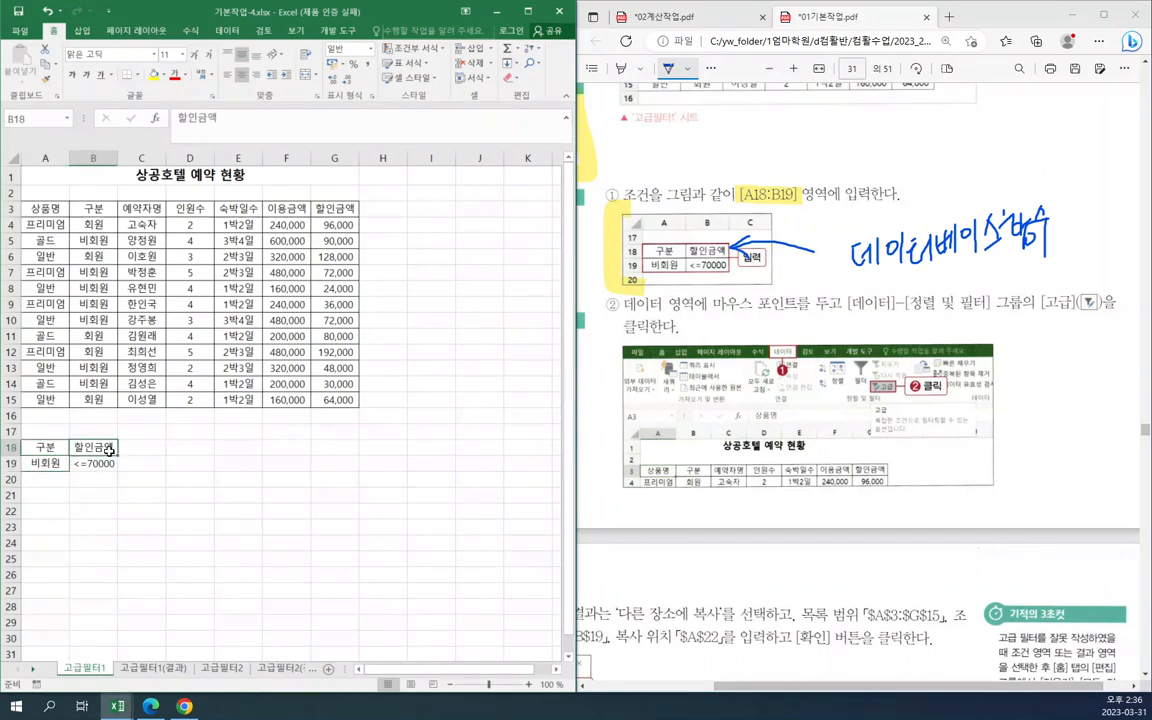
click(113, 464)
click(252, 497)
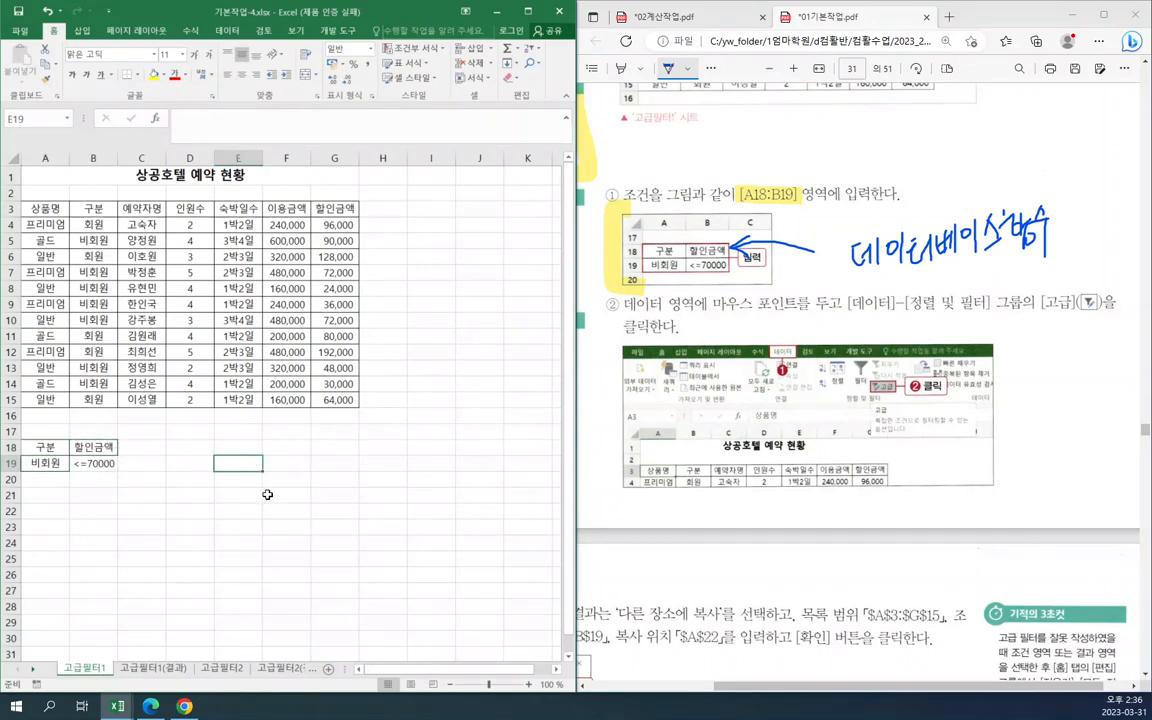
click(10, 463)
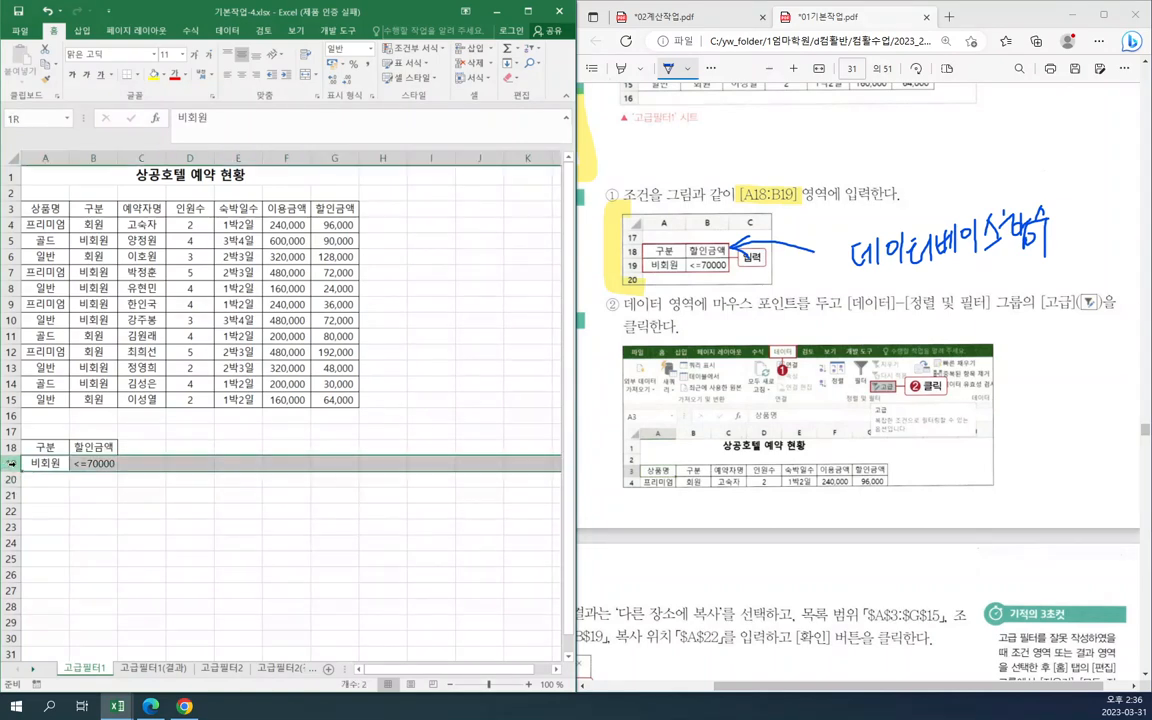
click(96, 462)
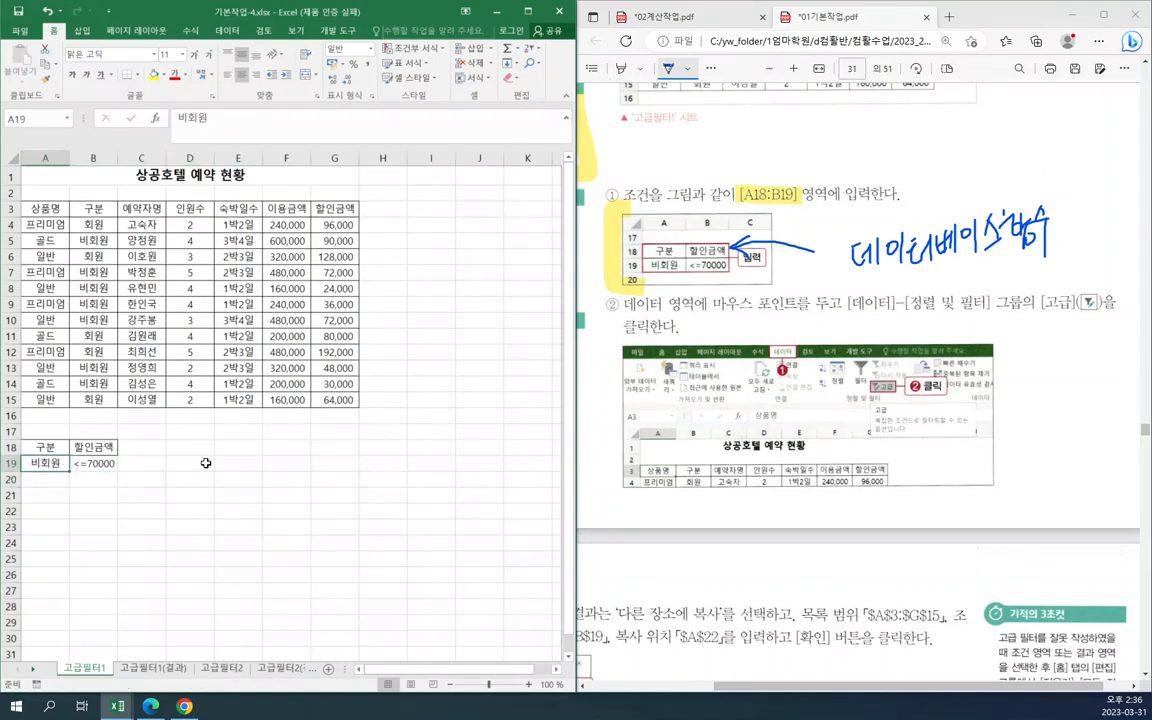
- Move the <=70000 criterion down to B20, compare it with 비회원 in A19, and return it to B19
drag(108, 471, 110, 484)
click(190, 480)
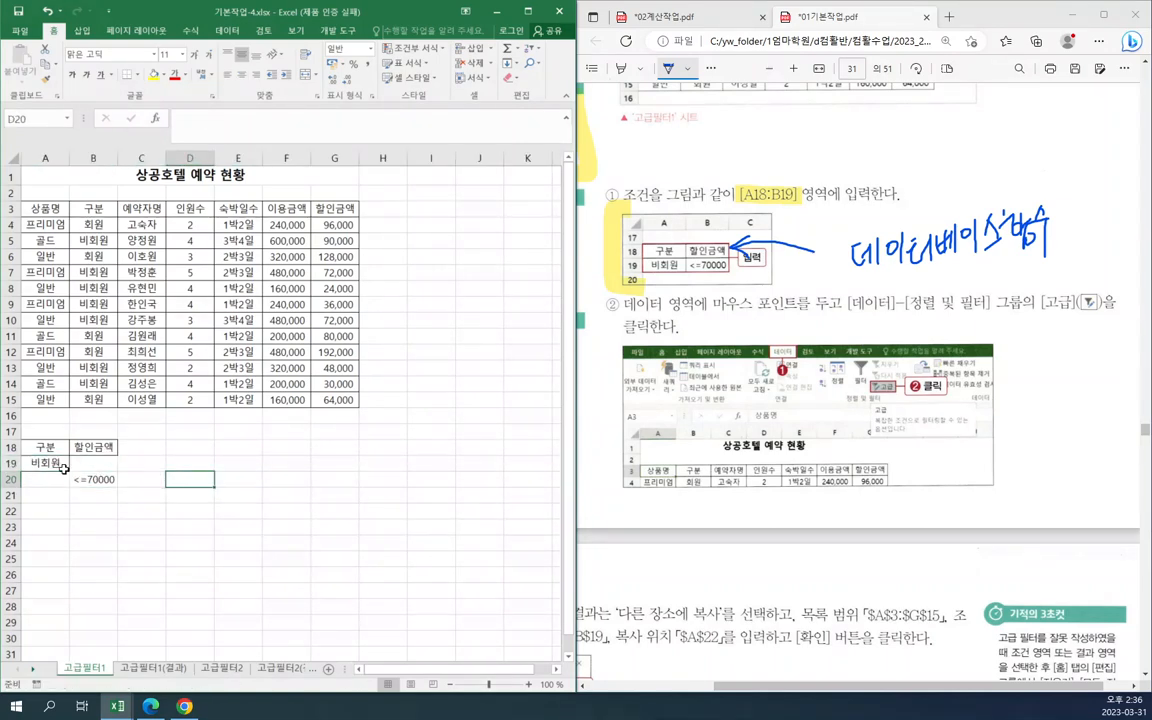
click(51, 467)
click(101, 482)
click(174, 483)
click(51, 463)
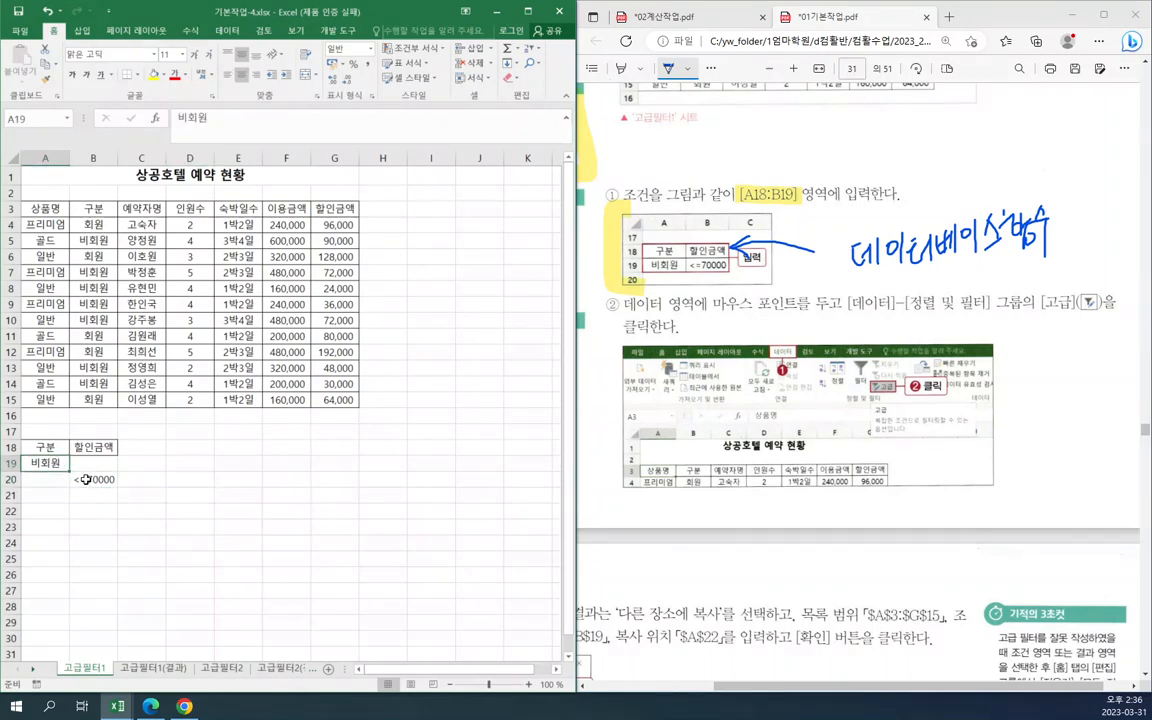
click(94, 480)
drag(100, 478, 100, 463)
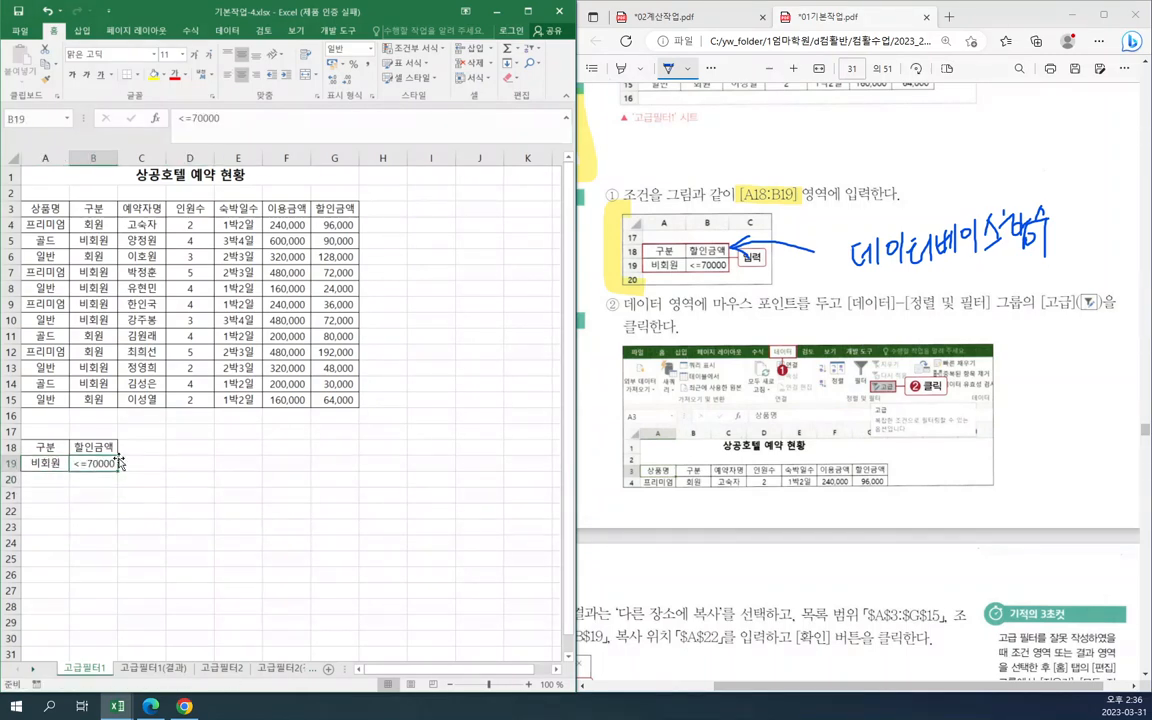
click(167, 451)
click(11, 465)
click(197, 497)
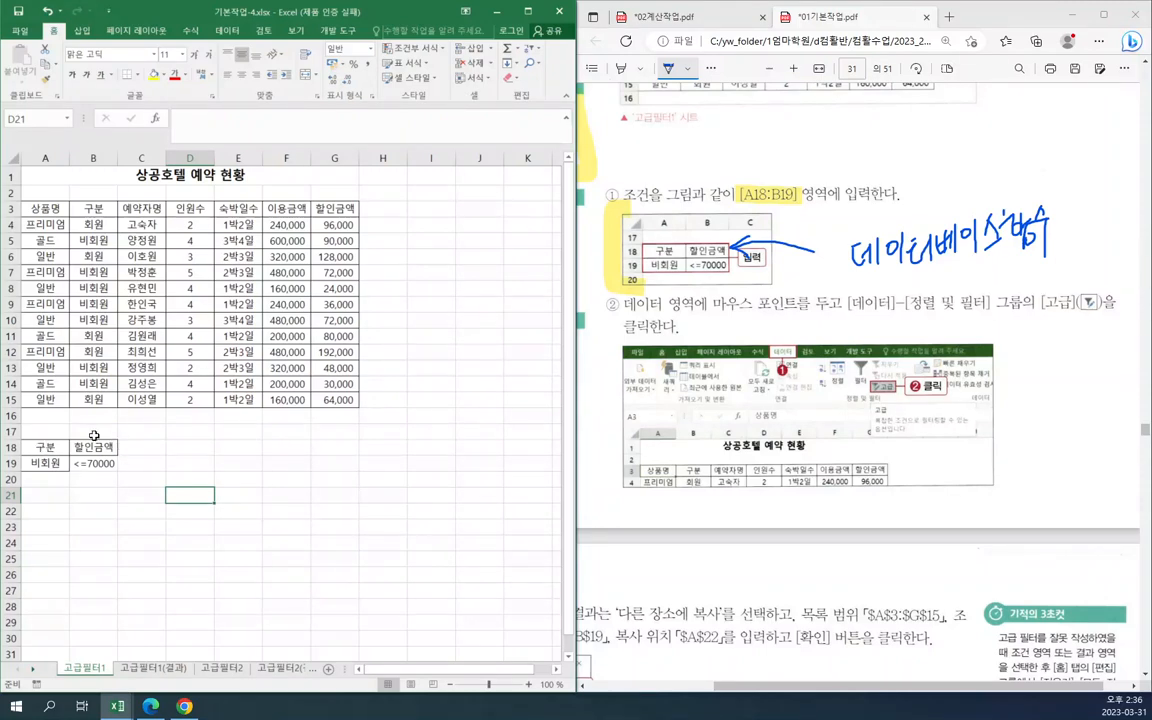
click(232, 446)
click(433, 242)
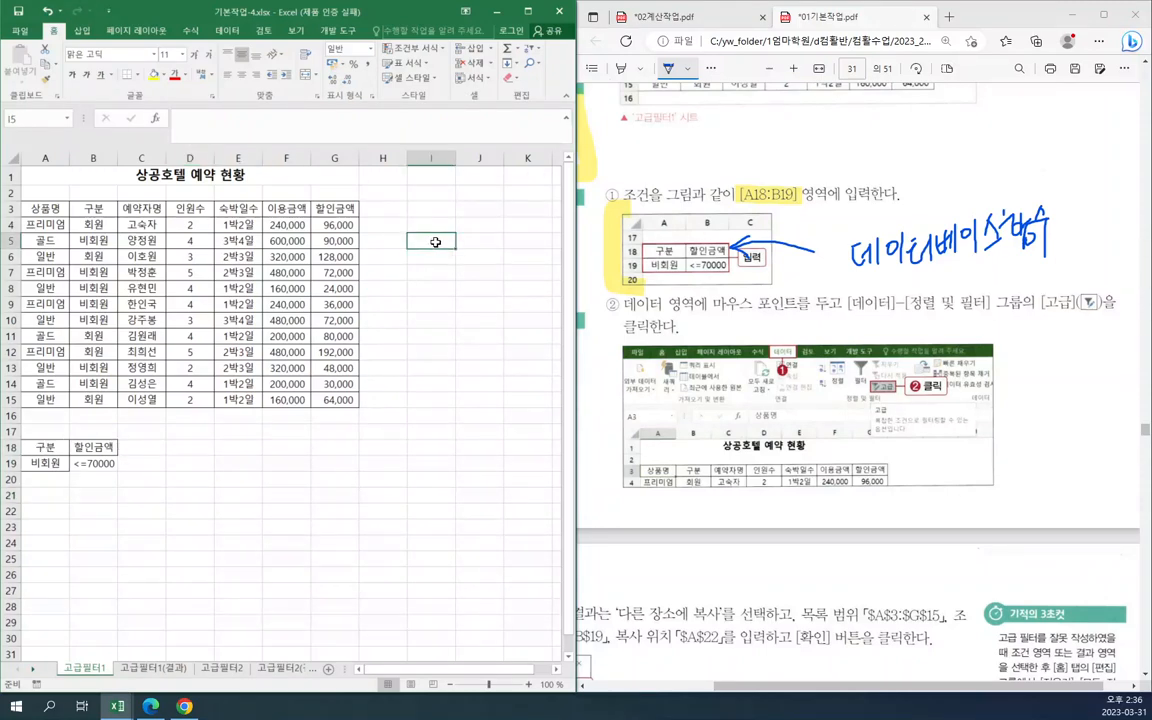
click(432, 212)
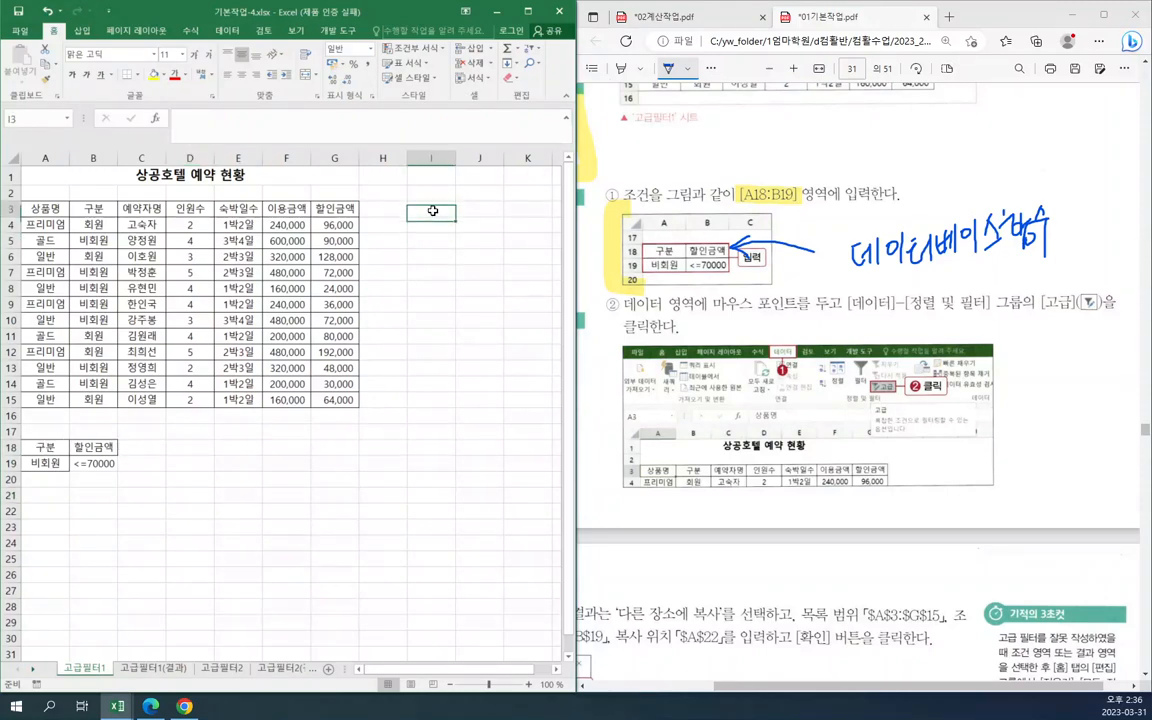
click(439, 327)
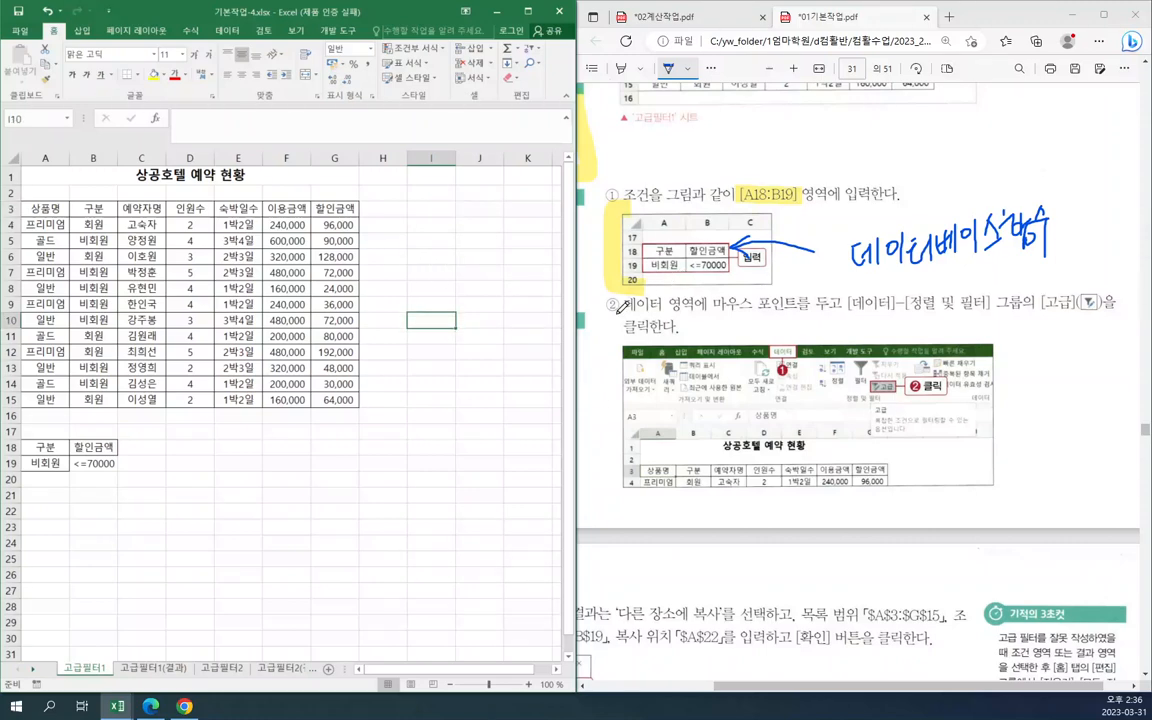
- Select the reservation table A3:G15 and highlight the PDF's [데이터]-[정렬 및 필터] 그룹의 [고급] instruction in yellow
click(258, 261)
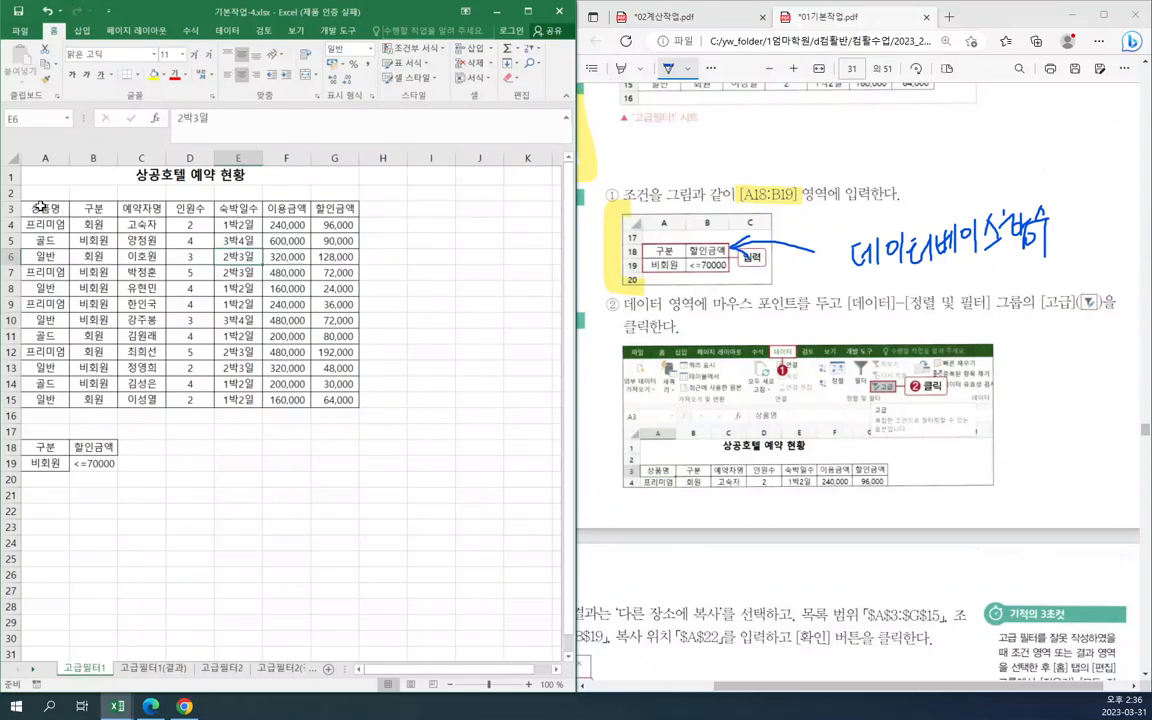
drag(41, 208, 335, 398)
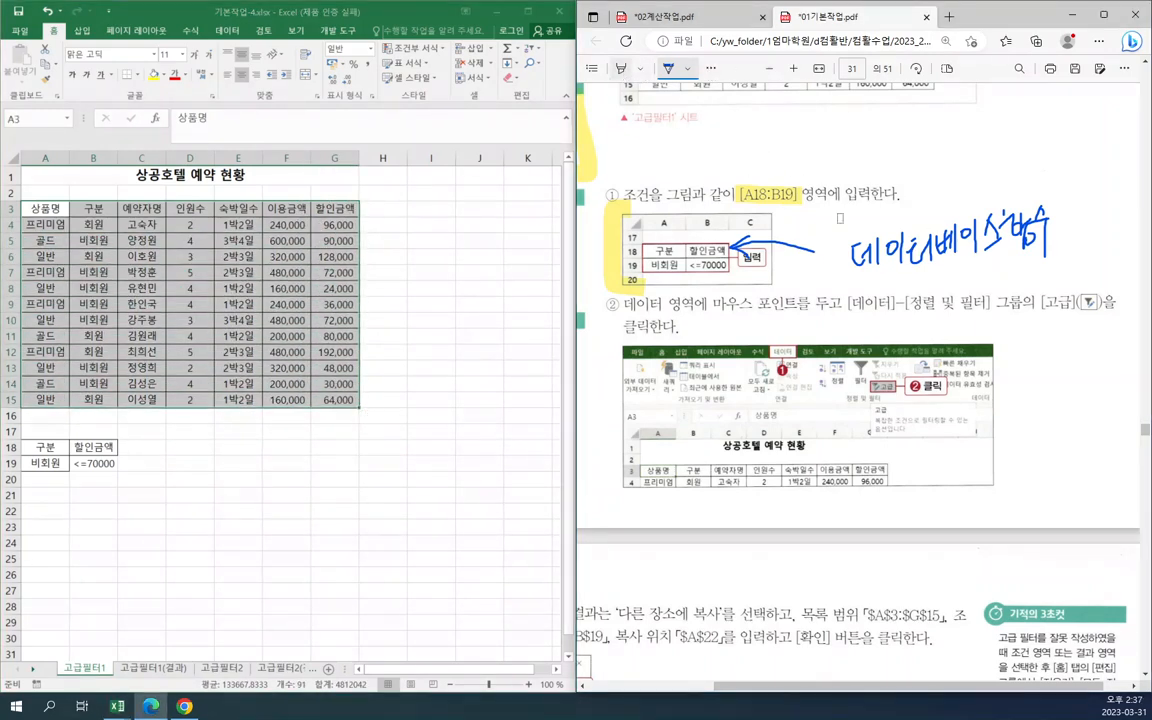
click(622, 69)
drag(847, 302, 1097, 302)
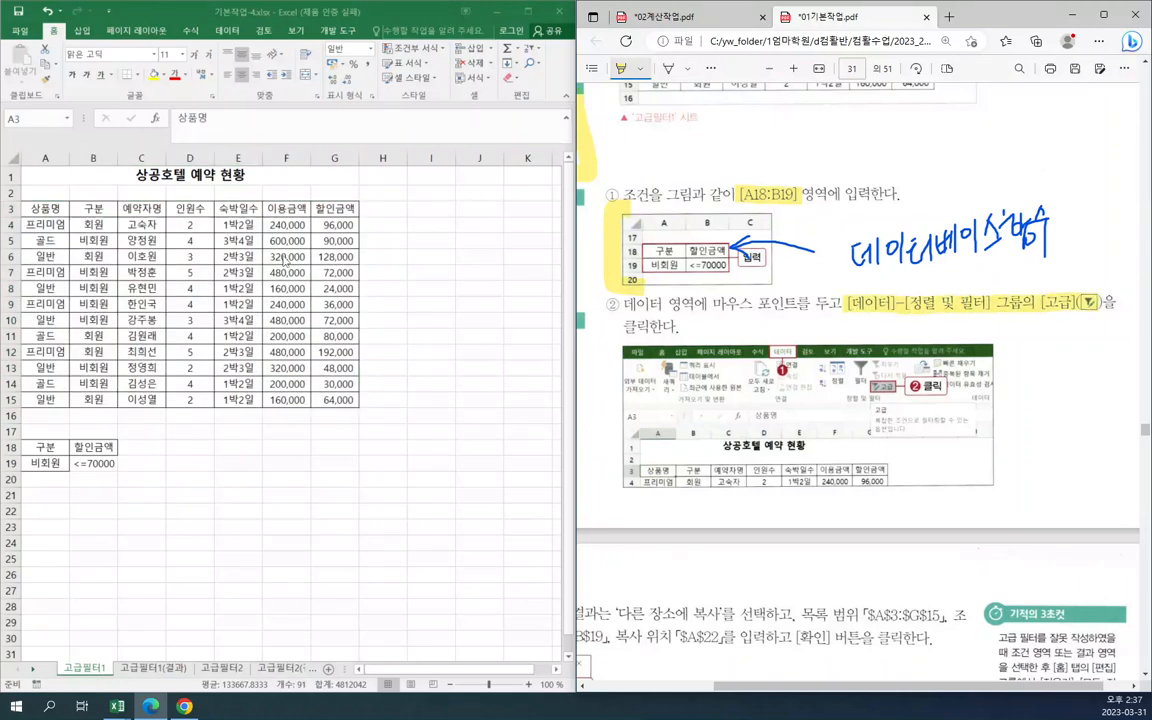
- Start an advanced filter on A3:G15 with 다른 장소에 복사 chosen and A18:B19 as the criteria range
click(271, 244)
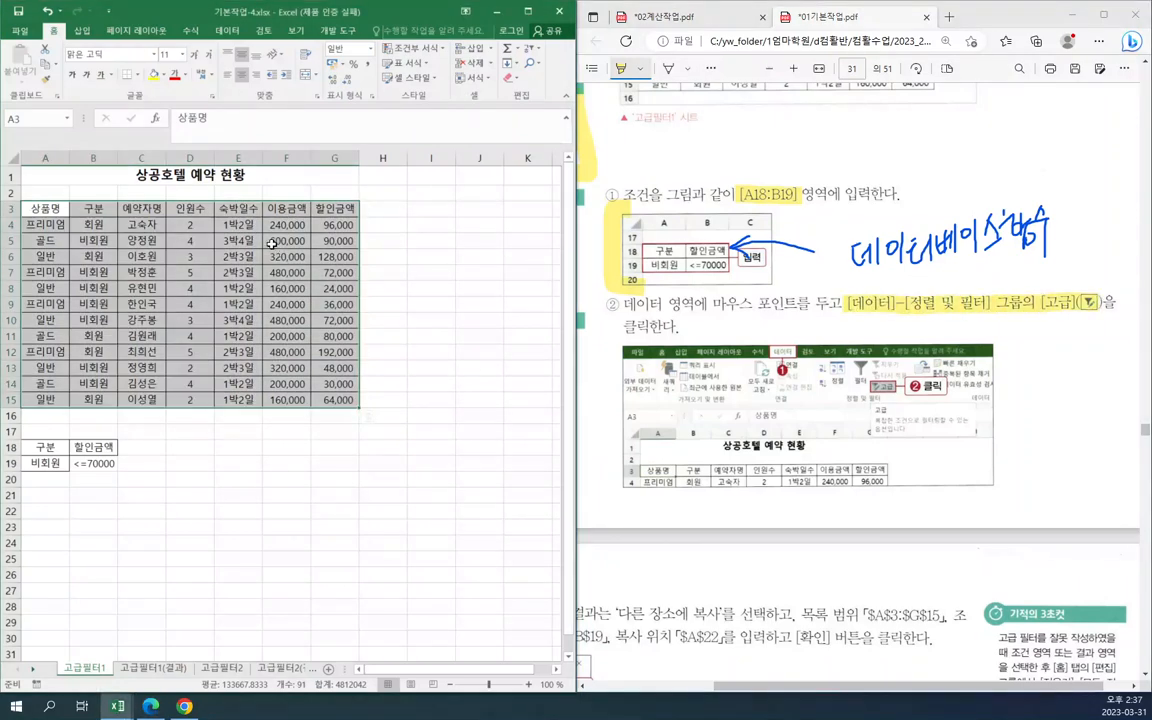
click(230, 31)
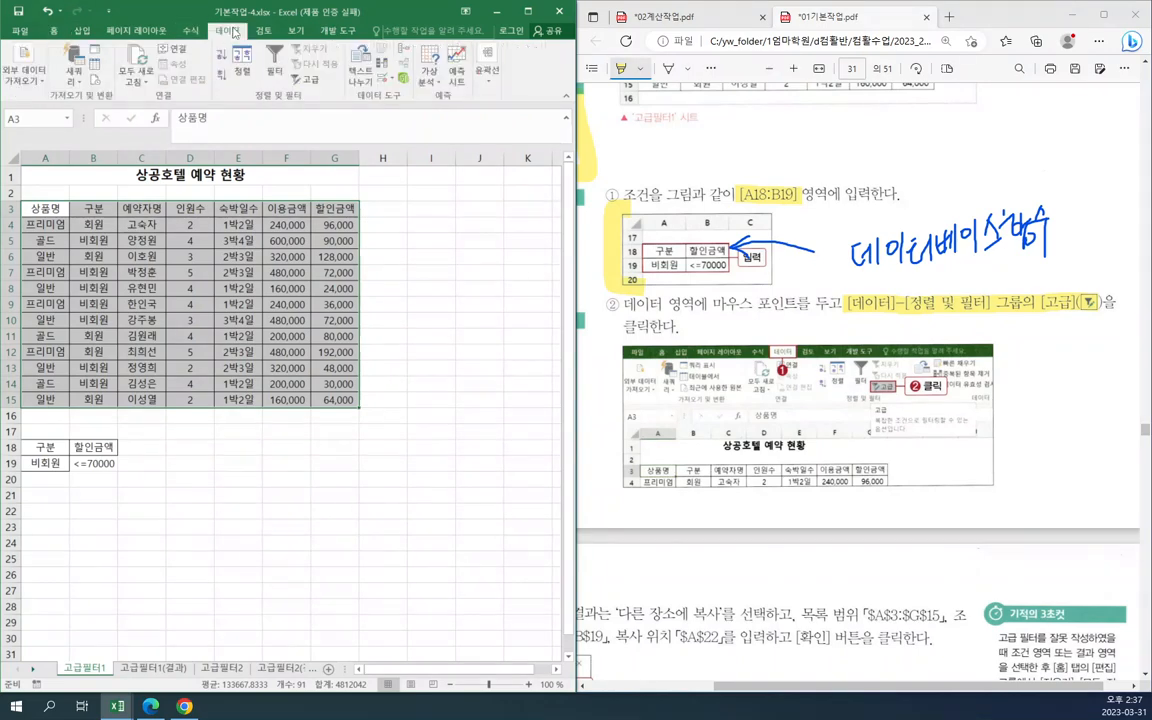
click(311, 87)
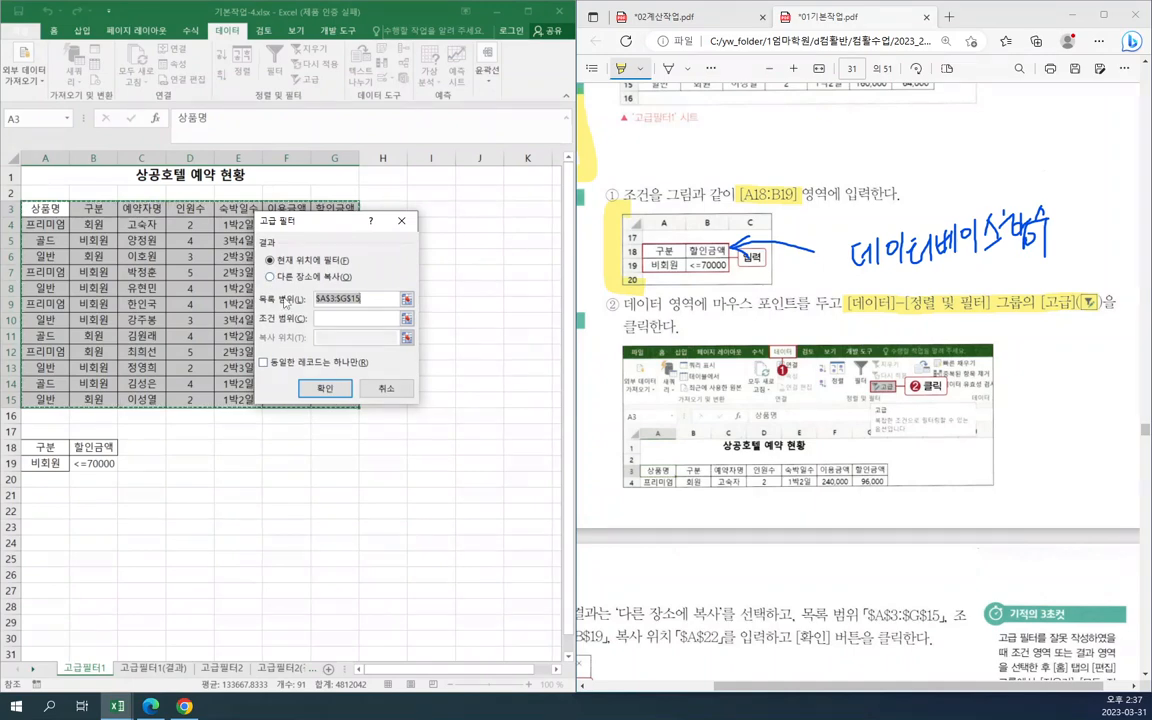
click(271, 275)
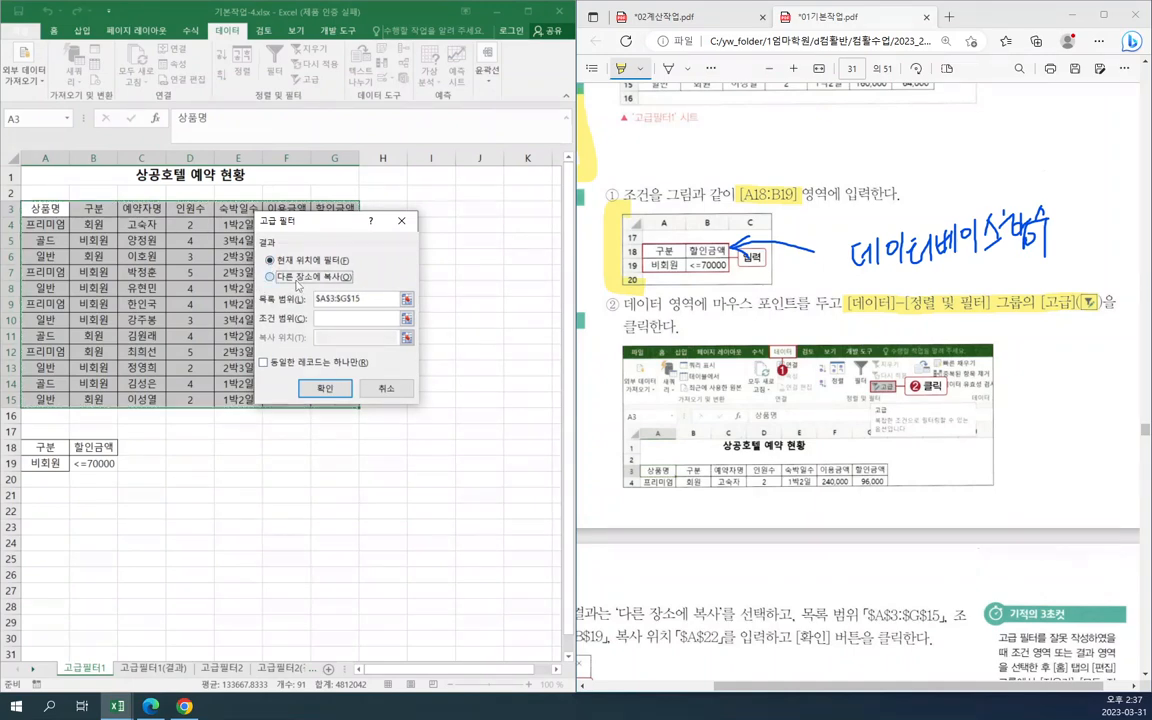
key(Tab)
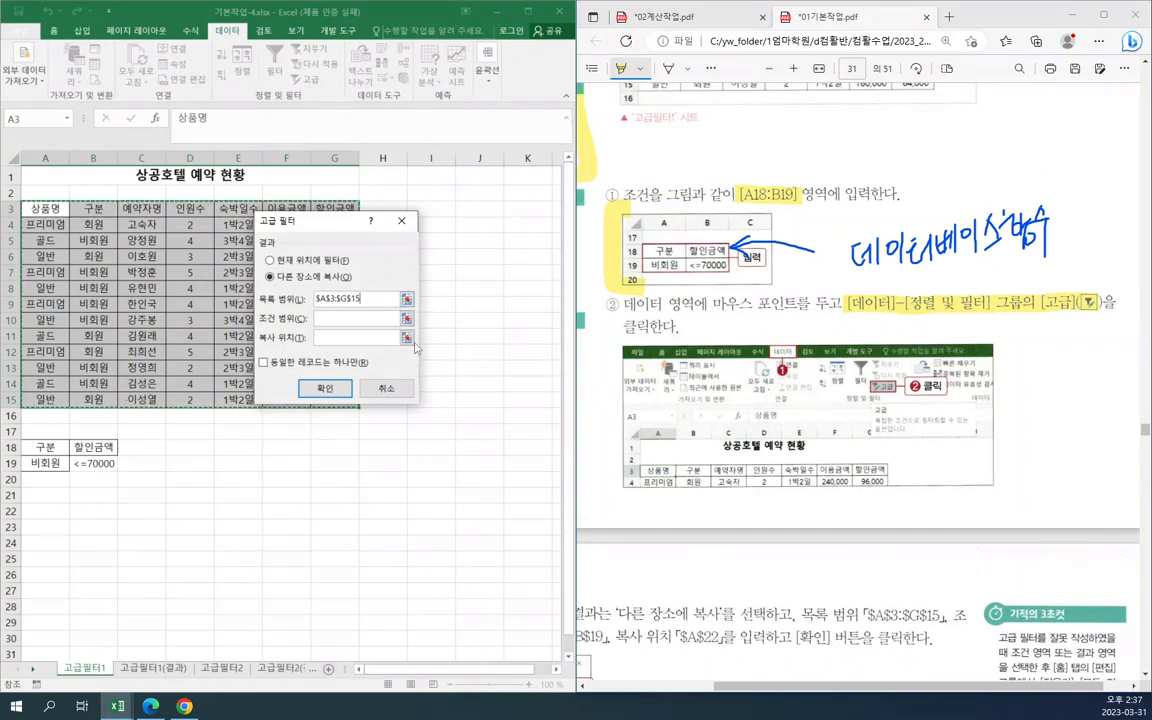
click(332, 319)
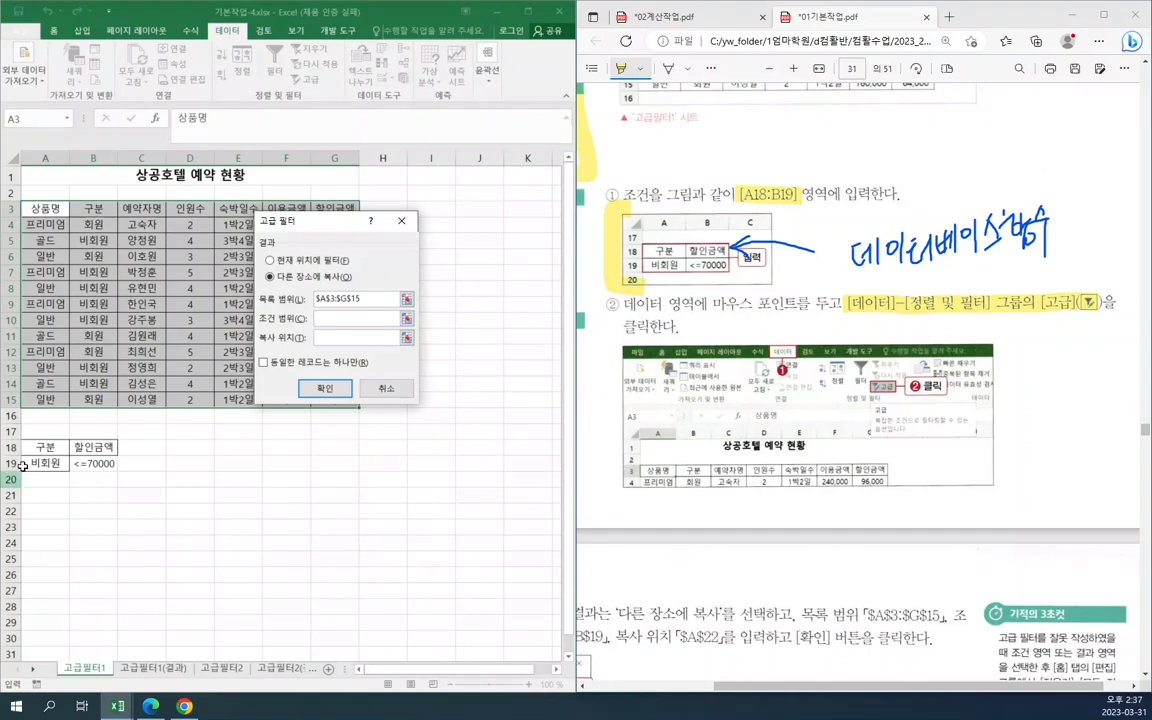
drag(48, 449, 100, 463)
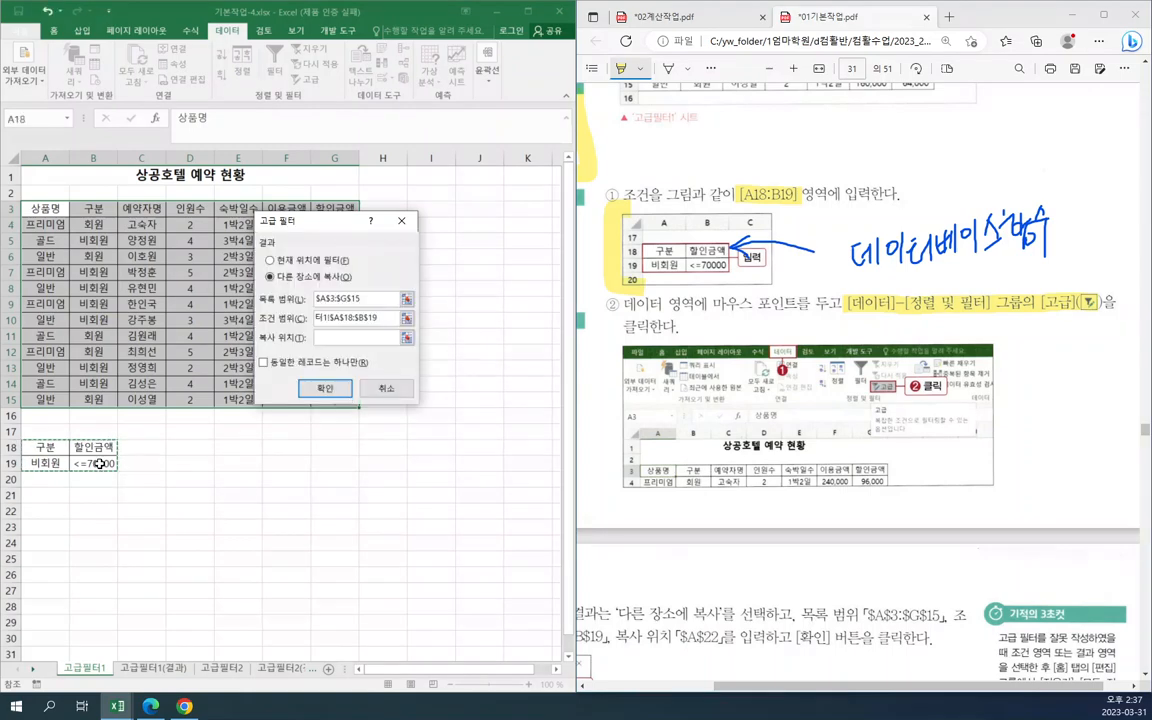
- Check the output location in the PDF task, set the copy destination to A22, and run the advanced filter
click(336, 337)
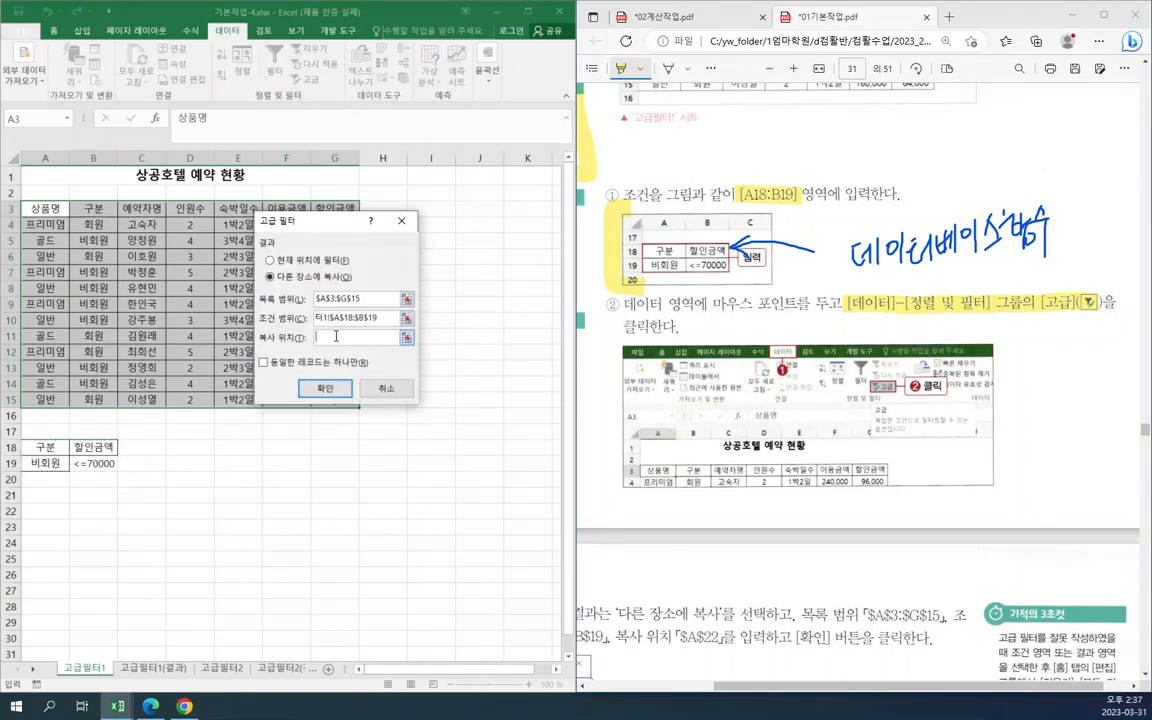
click(784, 263)
scroll(785, 275, up, 5)
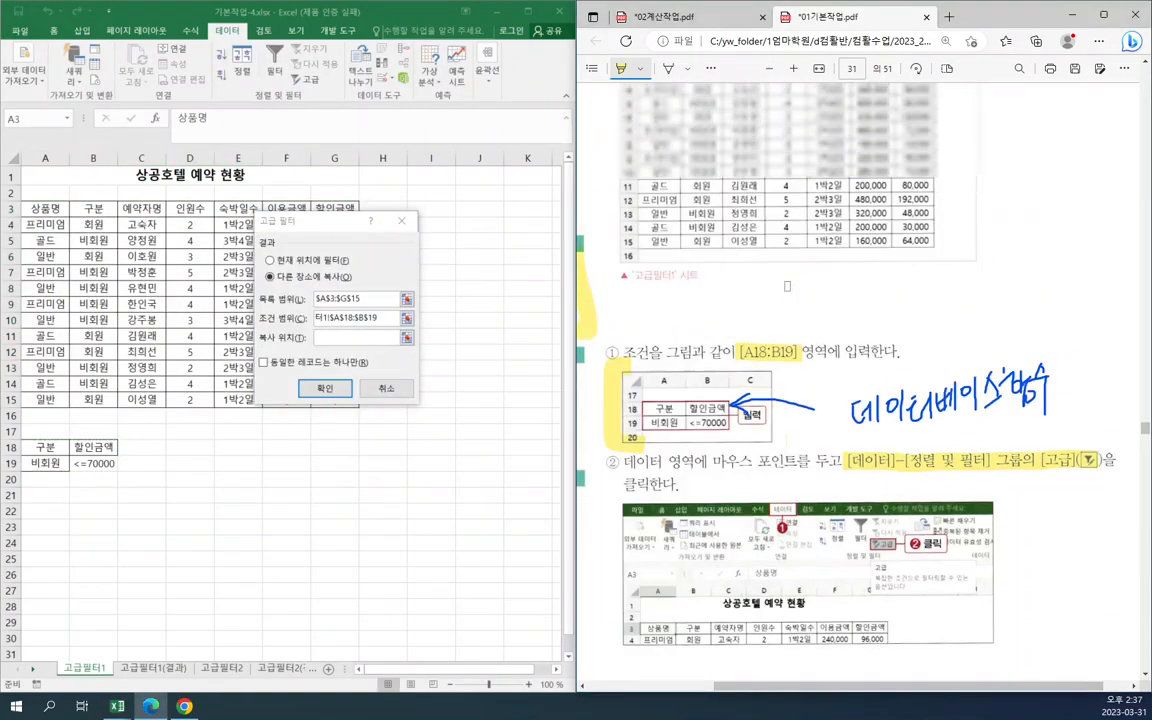
scroll(786, 289, down, 2)
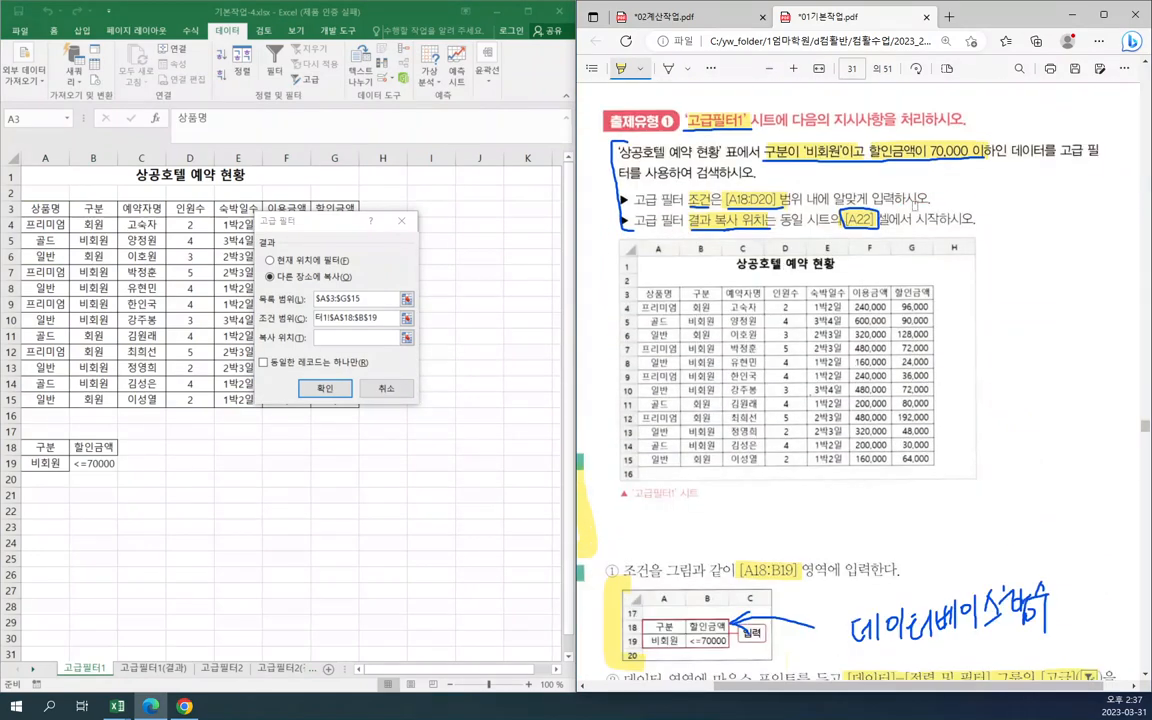
click(310, 299)
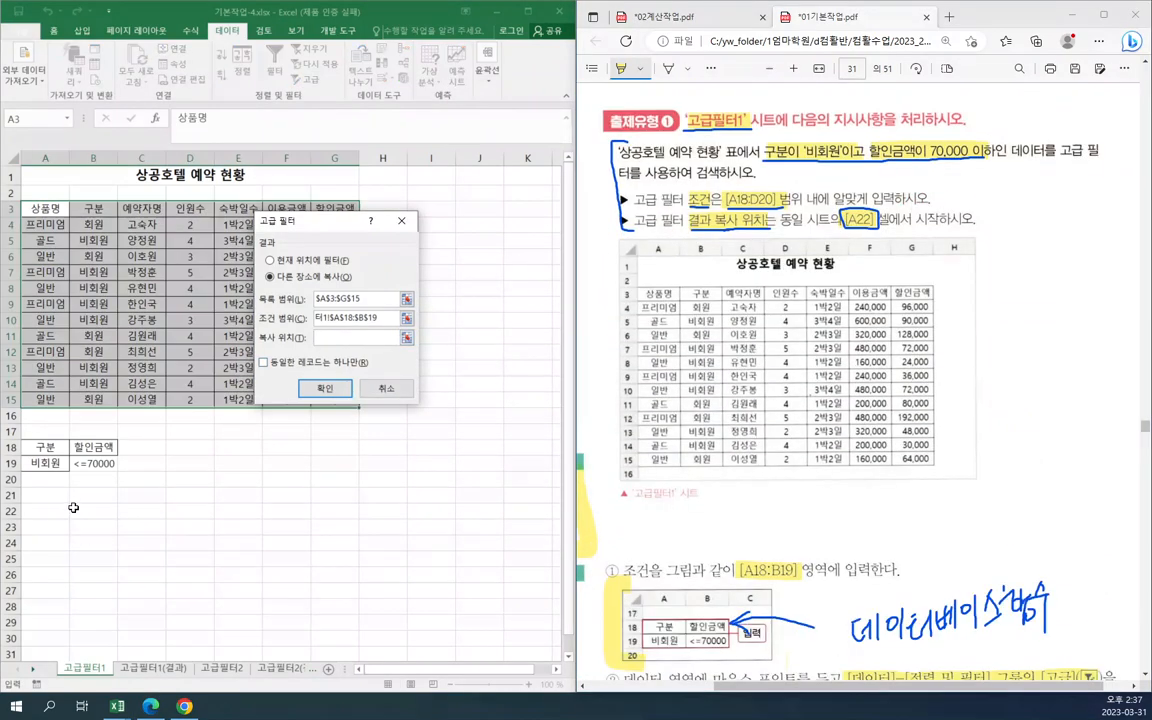
click(43, 512)
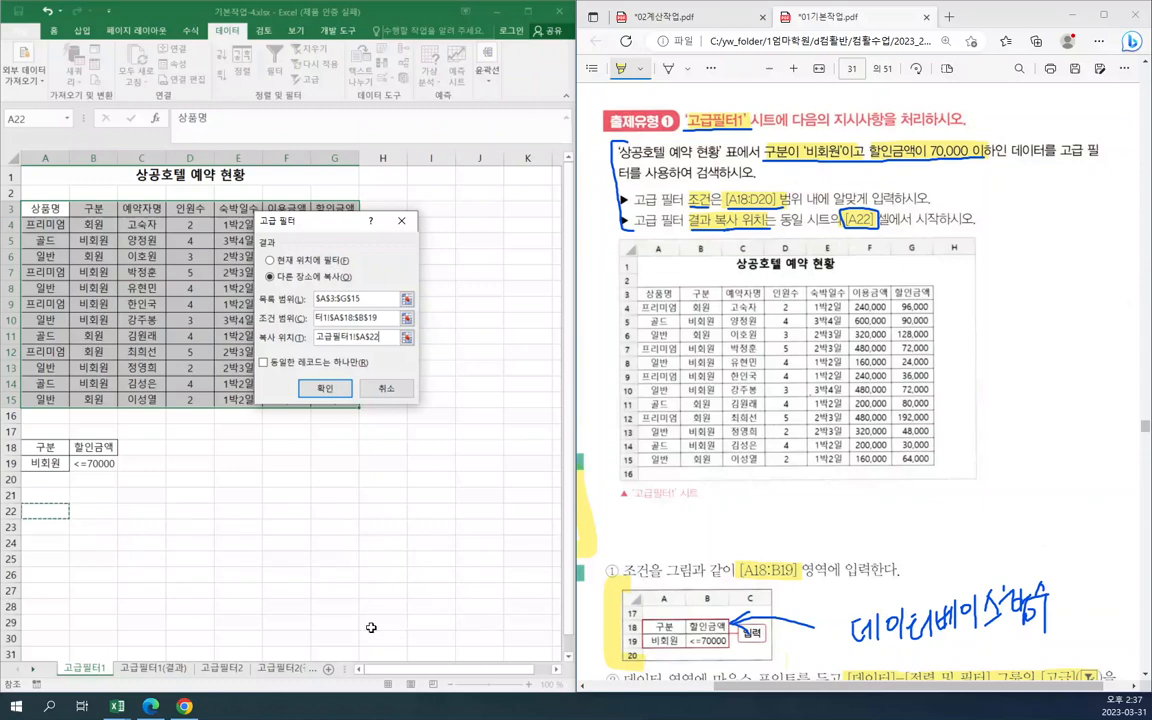
click(333, 390)
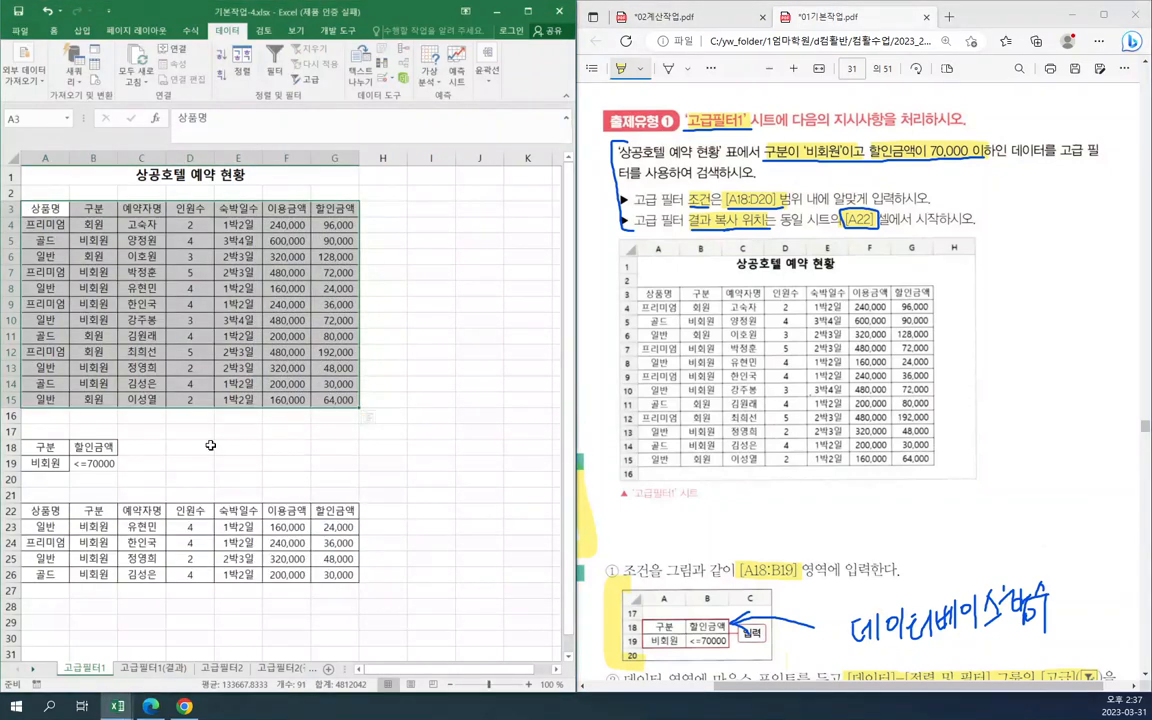
click(211, 445)
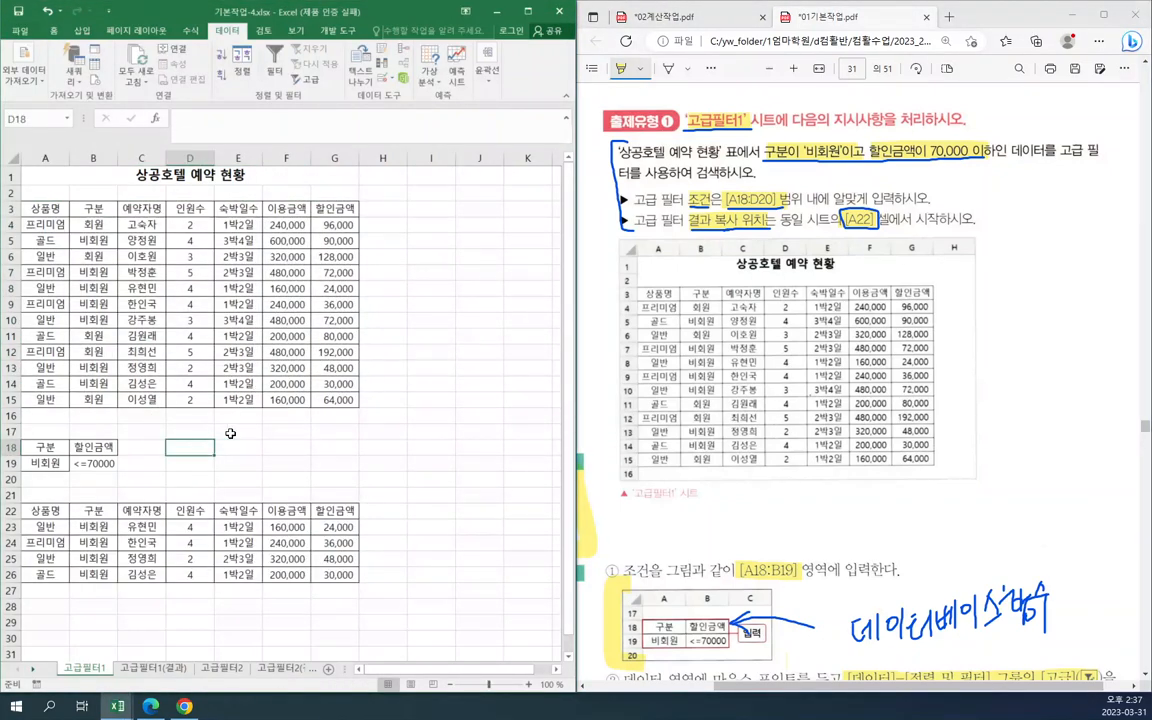
- Mark the PDF's 고급필터1 task instructions with a yellow line alongside them and draw a blue star at instruction ①
click(1010, 430)
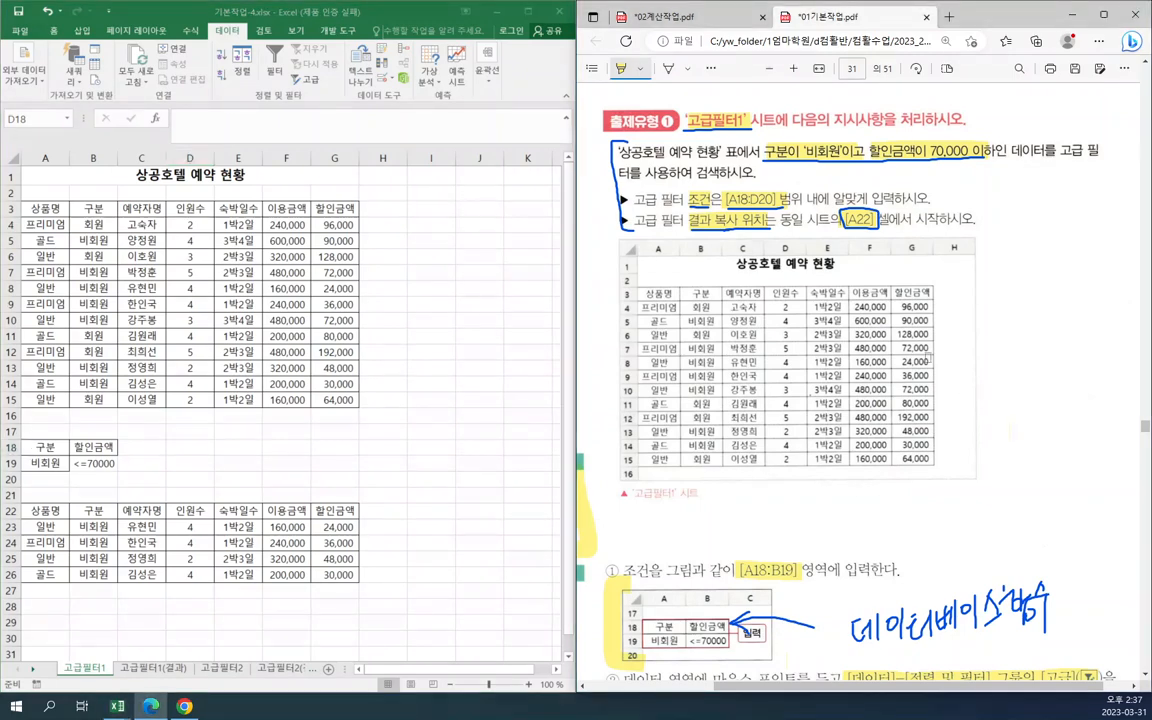
mouse_move(609, 152)
mouse_down()
mouse_move(607, 220)
mouse_move(618, 236)
mouse_up()
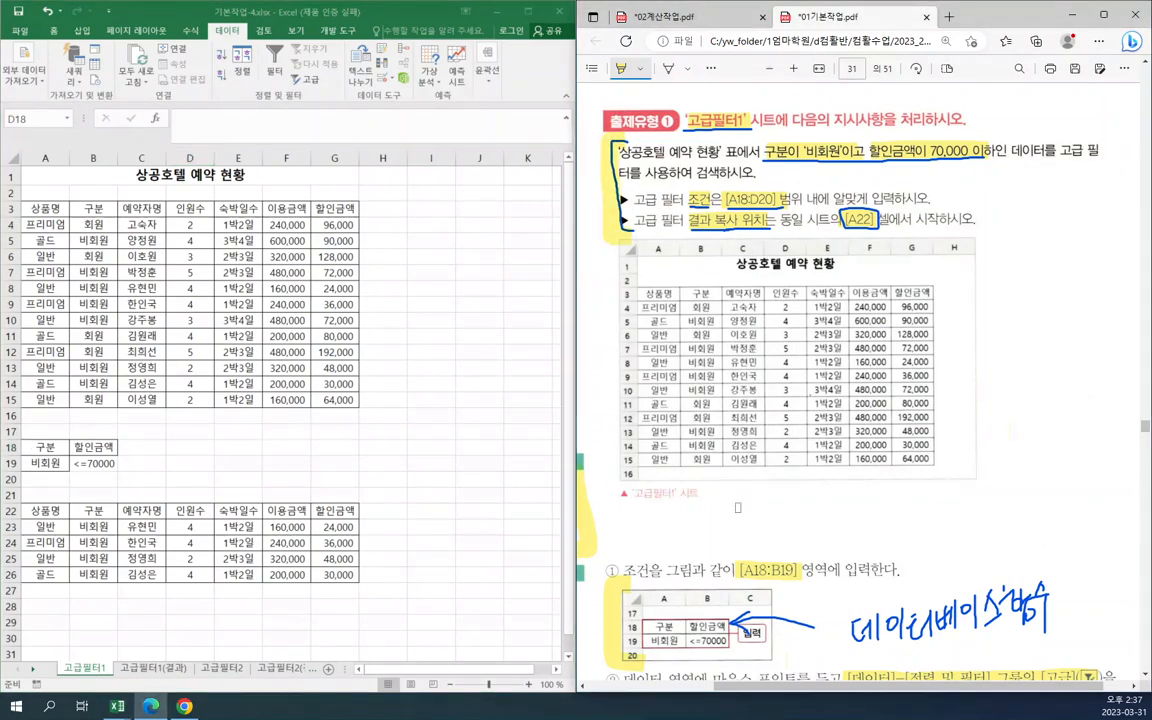
scroll(738, 507, down, 3)
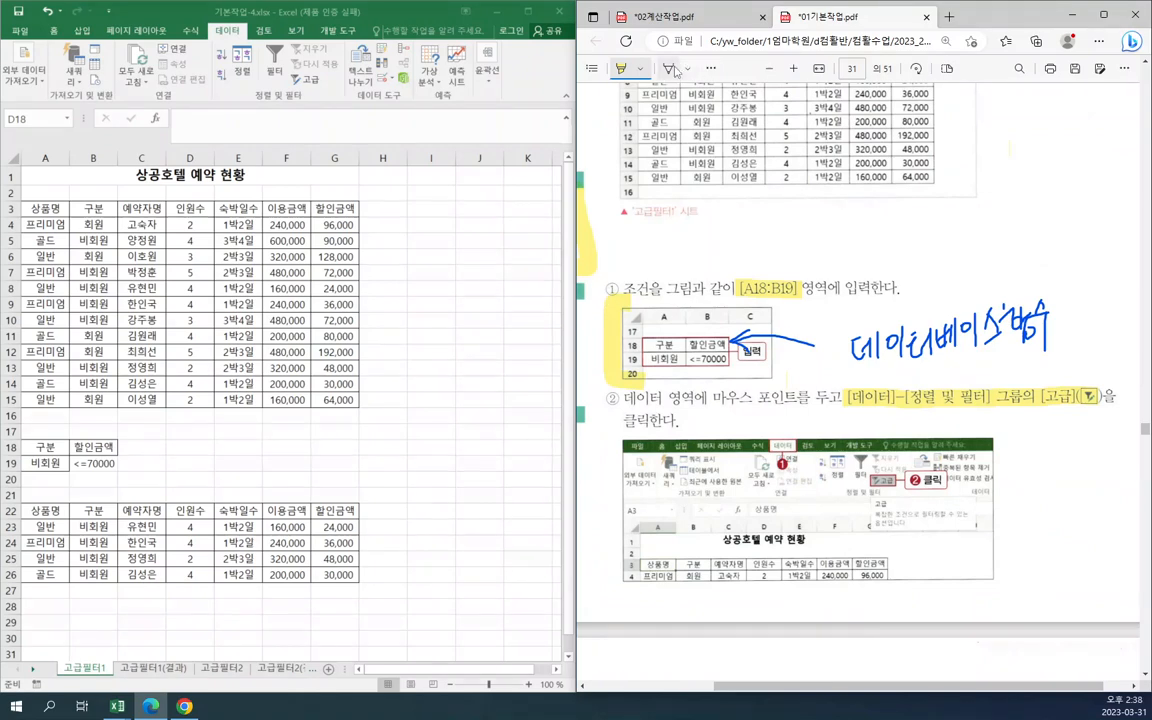
click(668, 68)
mouse_move(611, 290)
mouse_down()
mouse_move(617, 256)
mouse_move(625, 282)
mouse_move(631, 268)
mouse_move(609, 292)
mouse_up()
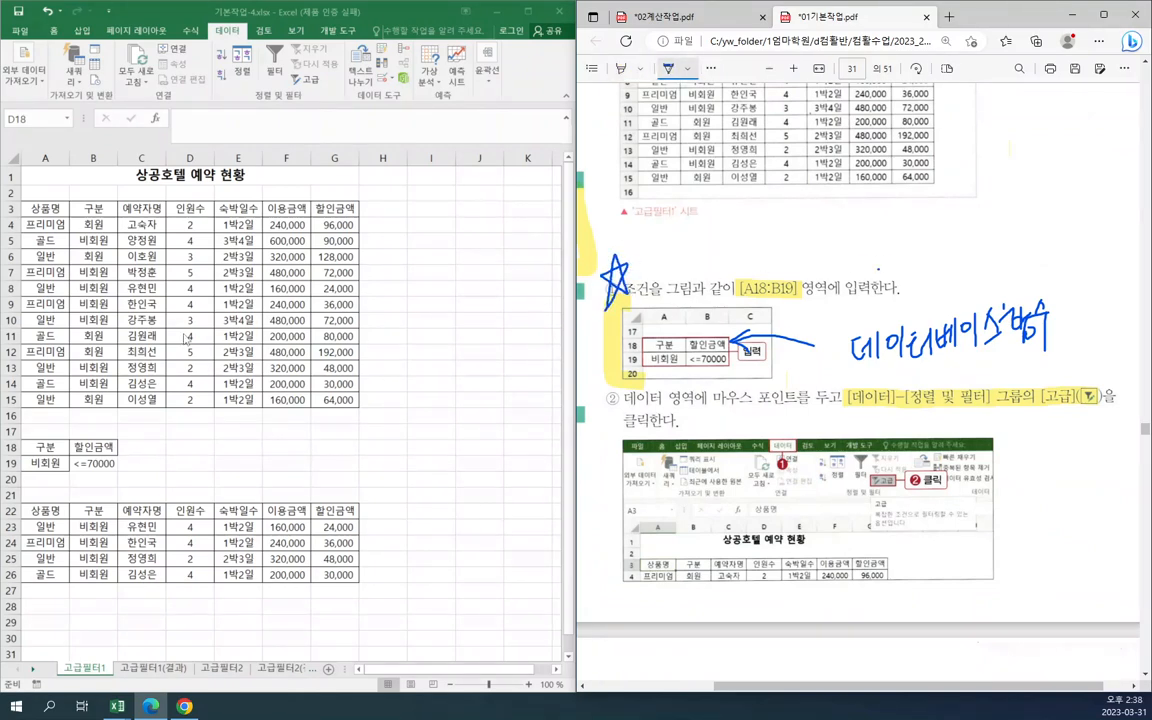
- Find the PDF's 출제유형 2 task, highlight 고급필터2 in its heading in yellow, and switch the workbook to the 고급필터2 sheet
scroll(878, 268, down, 10)
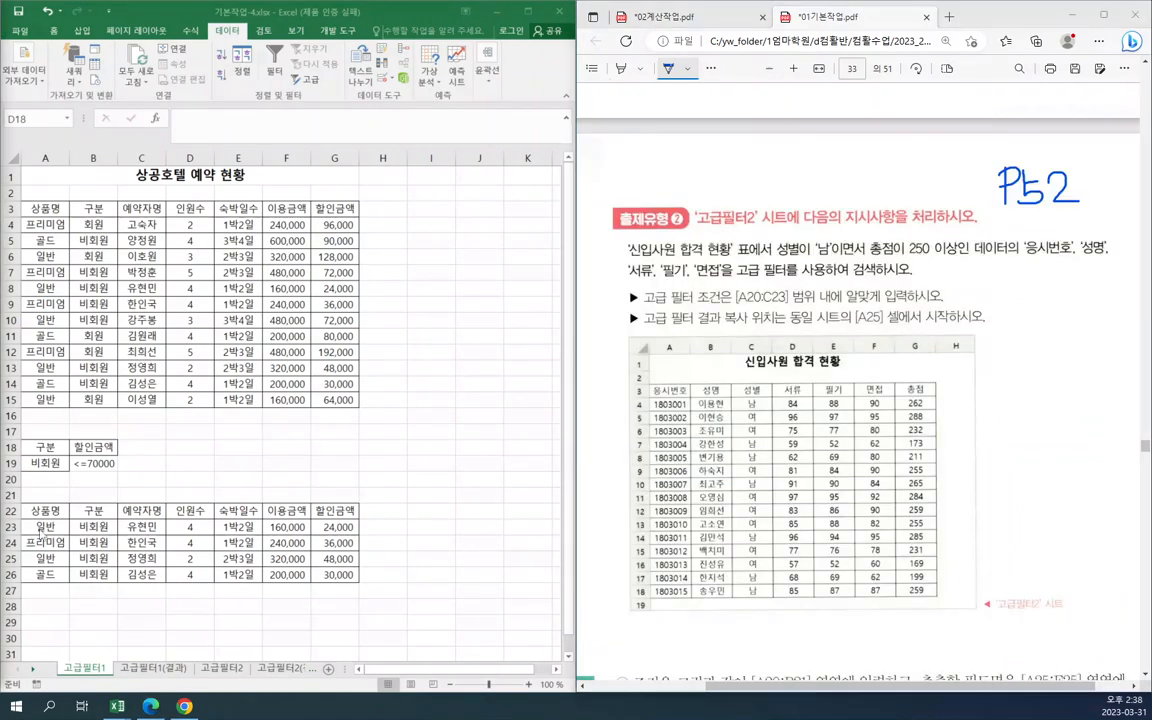
click(432, 533)
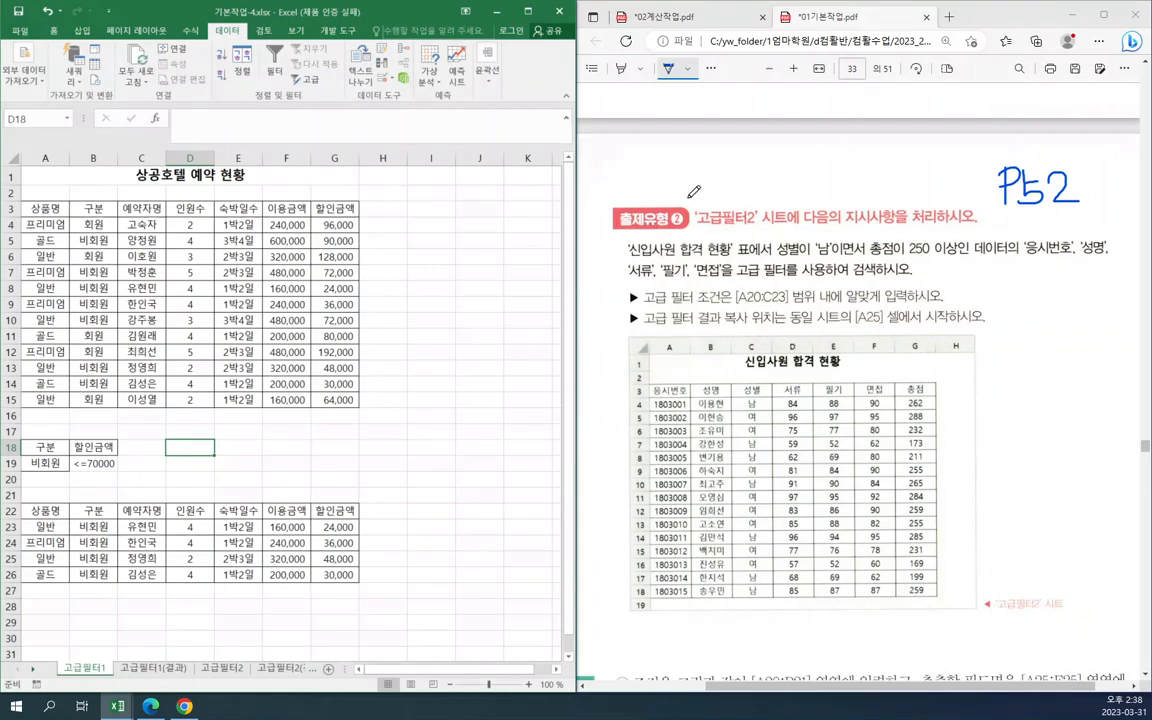
click(621, 69)
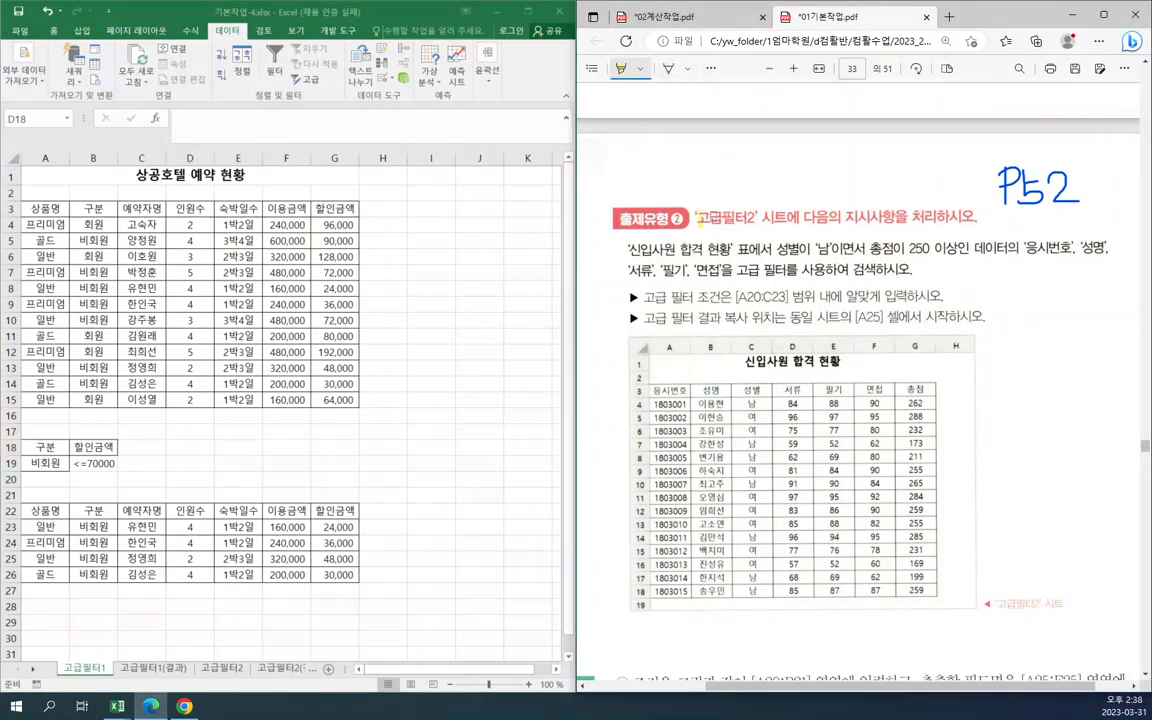
drag(698, 216, 761, 215)
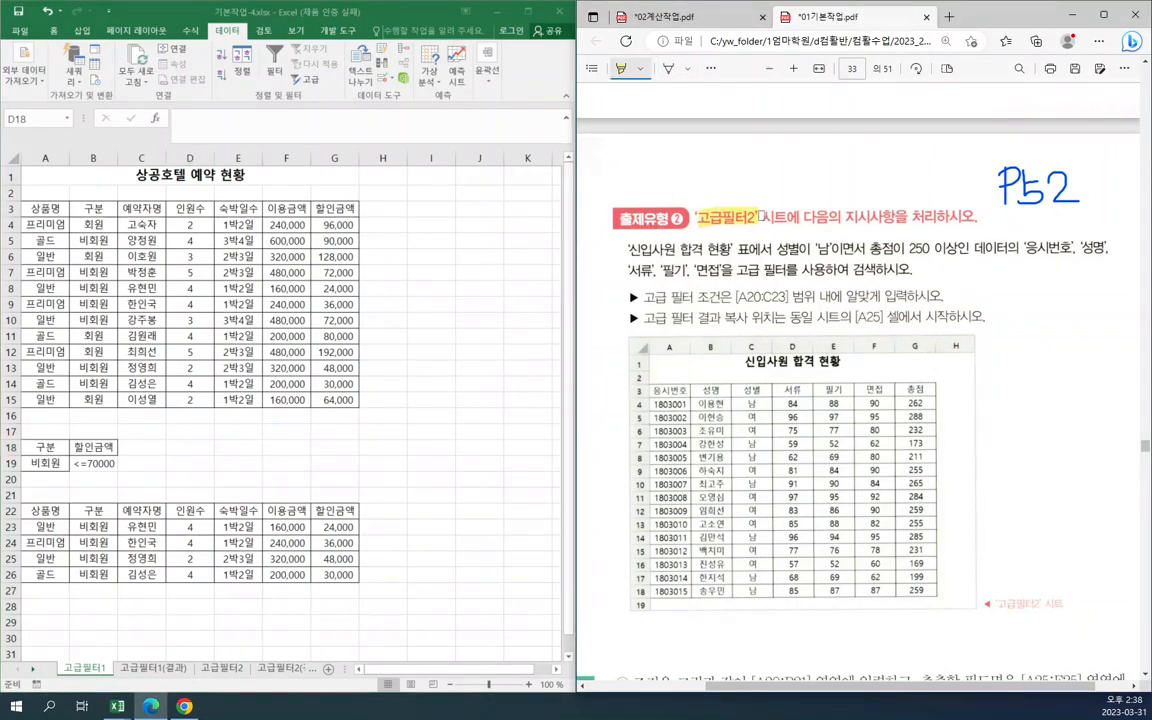
click(412, 566)
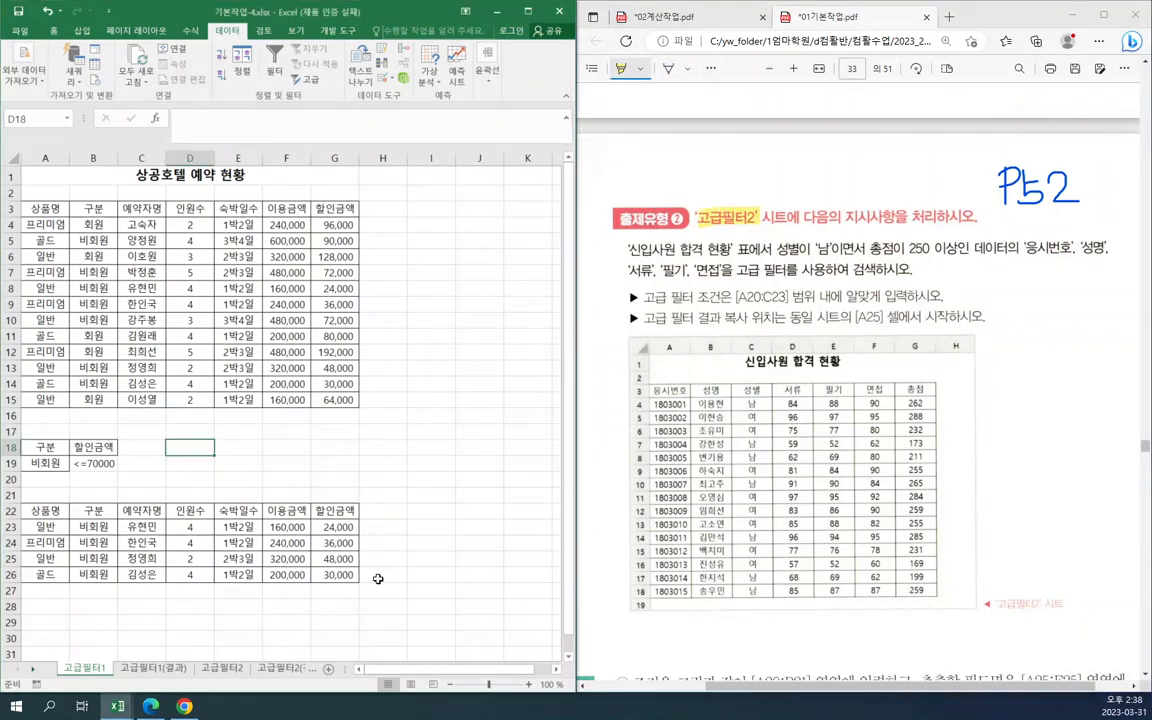
click(233, 672)
click(430, 510)
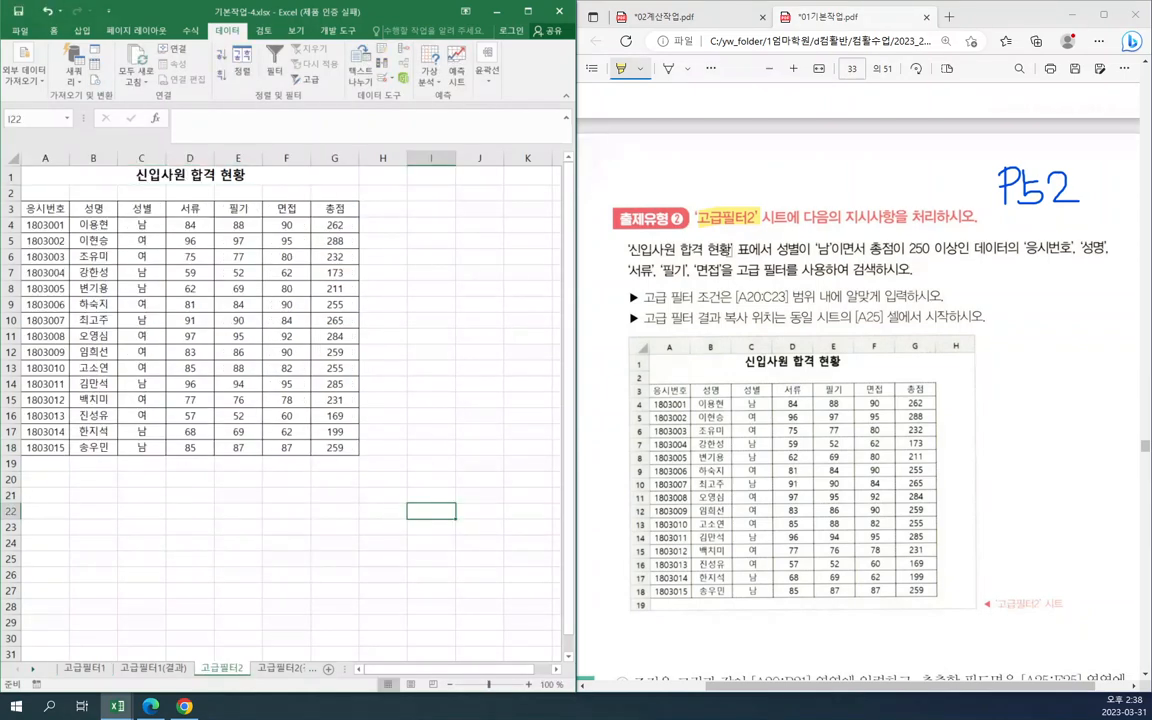
- Highlight in yellow the PDF's 성별 '남' and 총점 250 conditions, the five output fields 응시번호 through 면접, and 고급 필터
drag(775, 247, 930, 248)
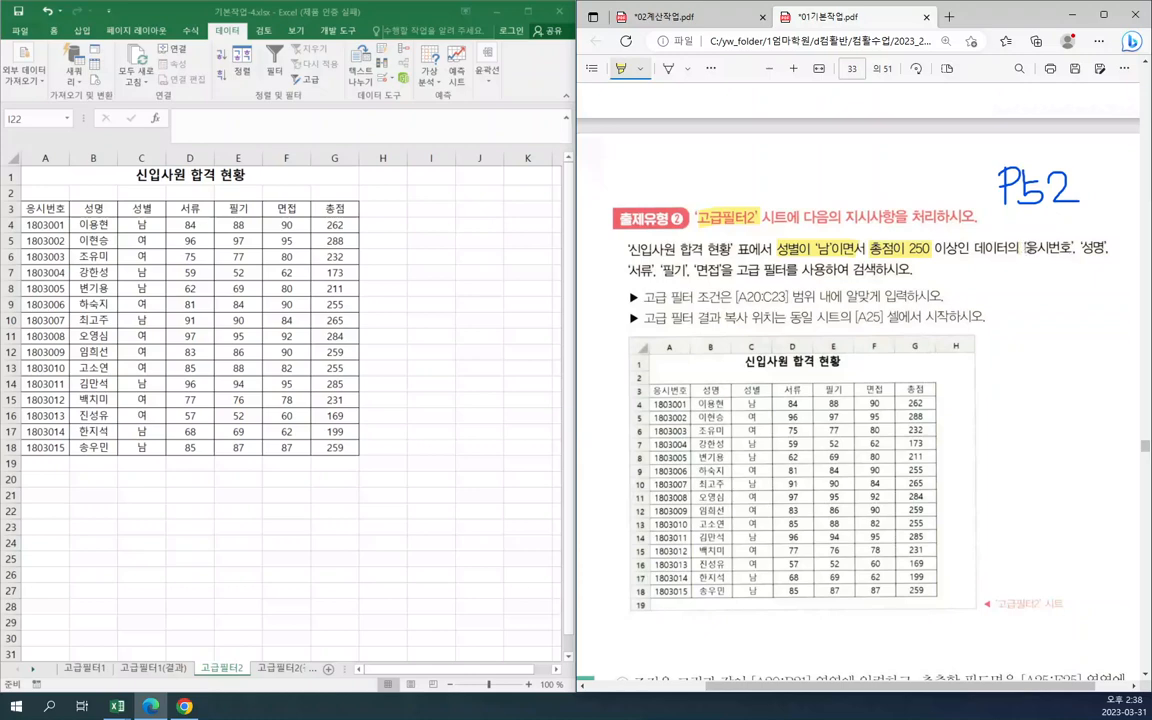
drag(1021, 247, 1105, 247)
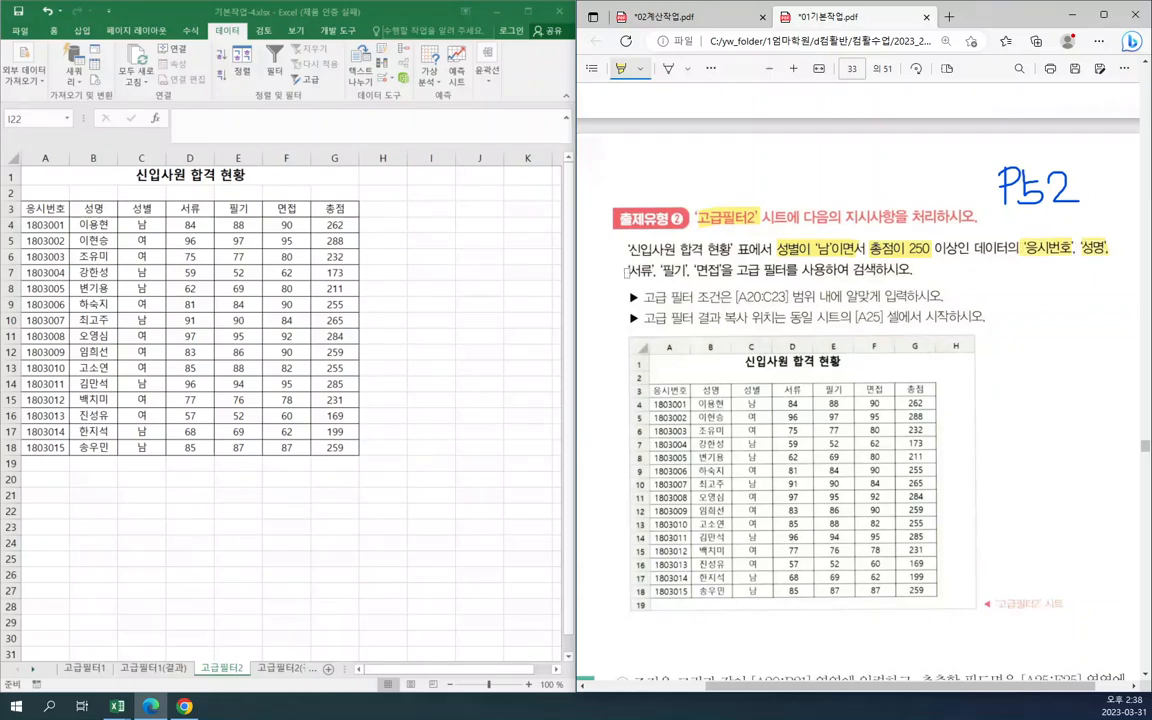
drag(627, 270, 784, 270)
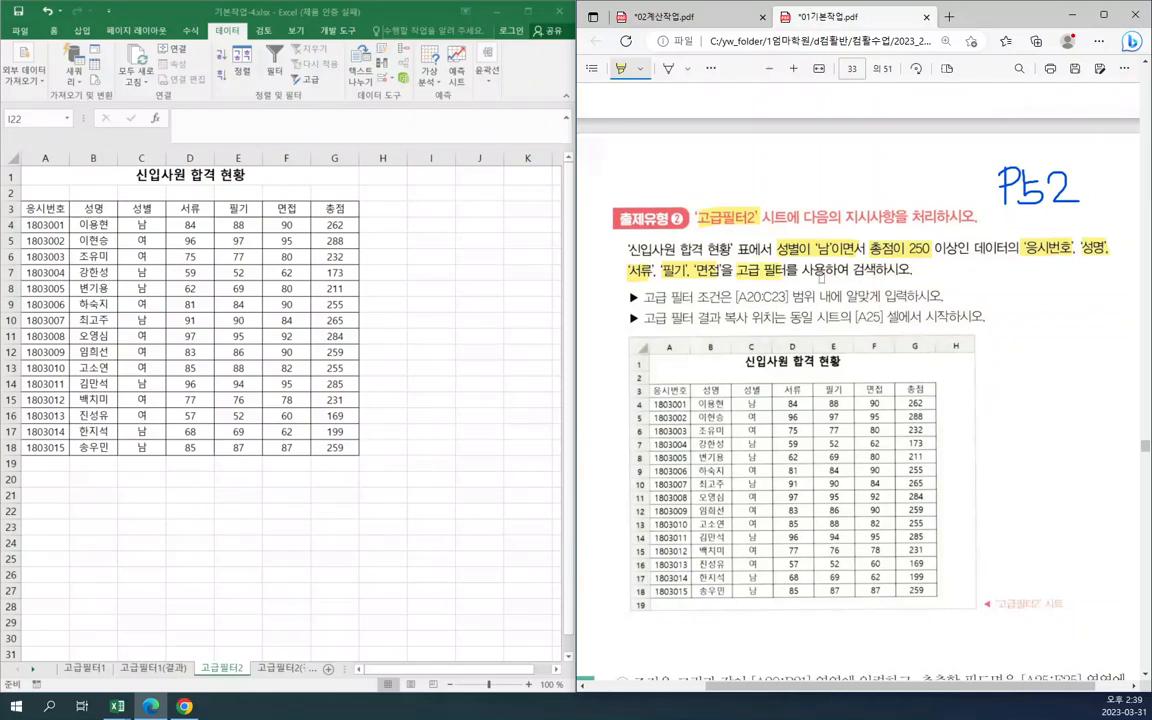
- Underline the PDF's conditions and output fields in blue, circle the connecting word 면서, and draw a slash before '응시번호'
click(668, 68)
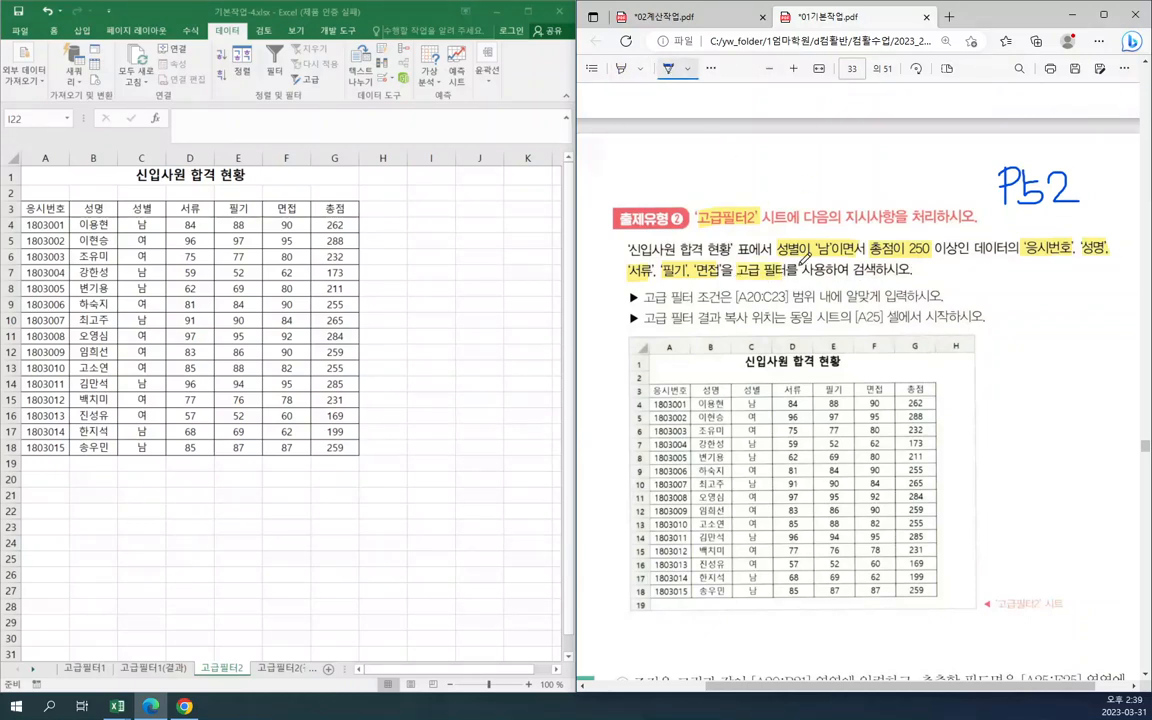
drag(780, 258, 937, 256)
mouse_move(864, 240)
mouse_down()
mouse_move(846, 252)
mouse_move(866, 242)
mouse_up()
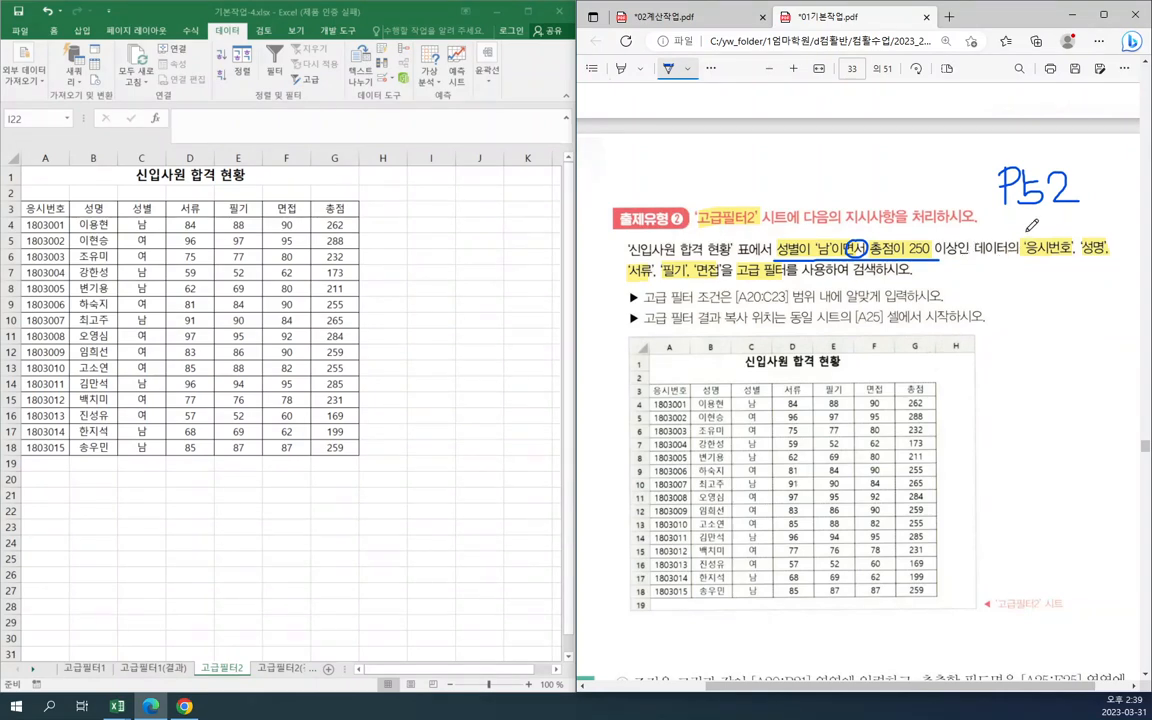
drag(1020, 234, 997, 268)
drag(1022, 257, 1110, 257)
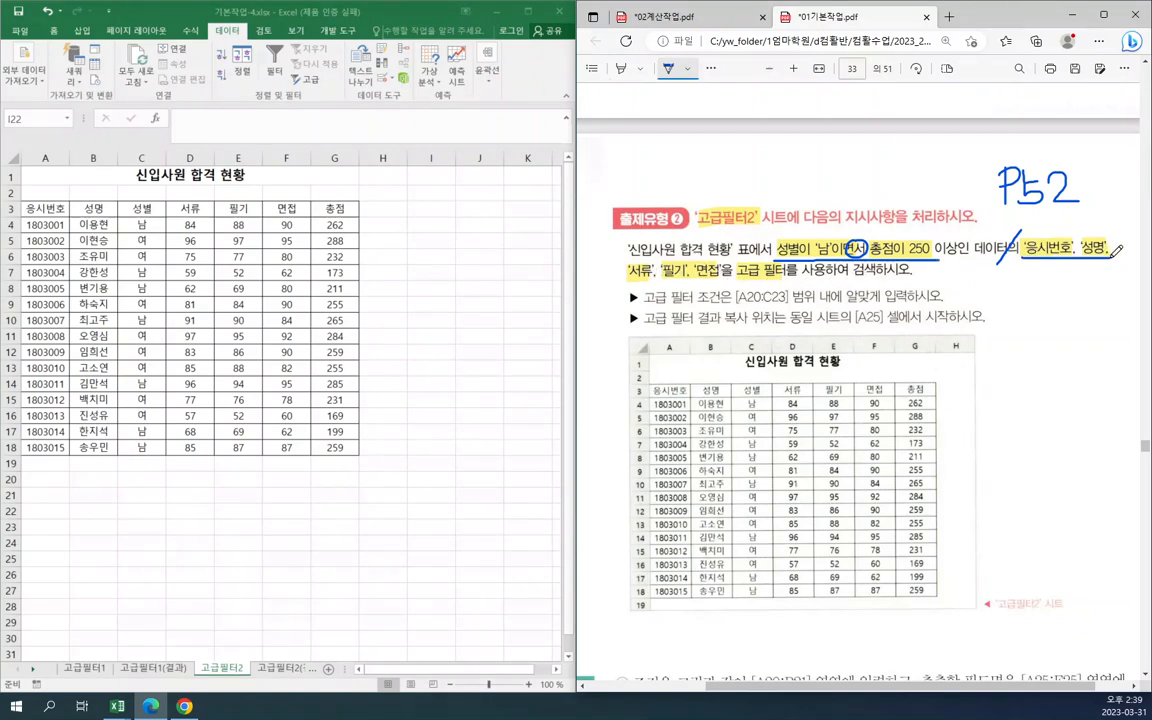
drag(629, 278, 721, 276)
- Highlight the criteria range [A20:C23], the word 결과 and the output cell [A25] in yellow in the PDF task
click(620, 68)
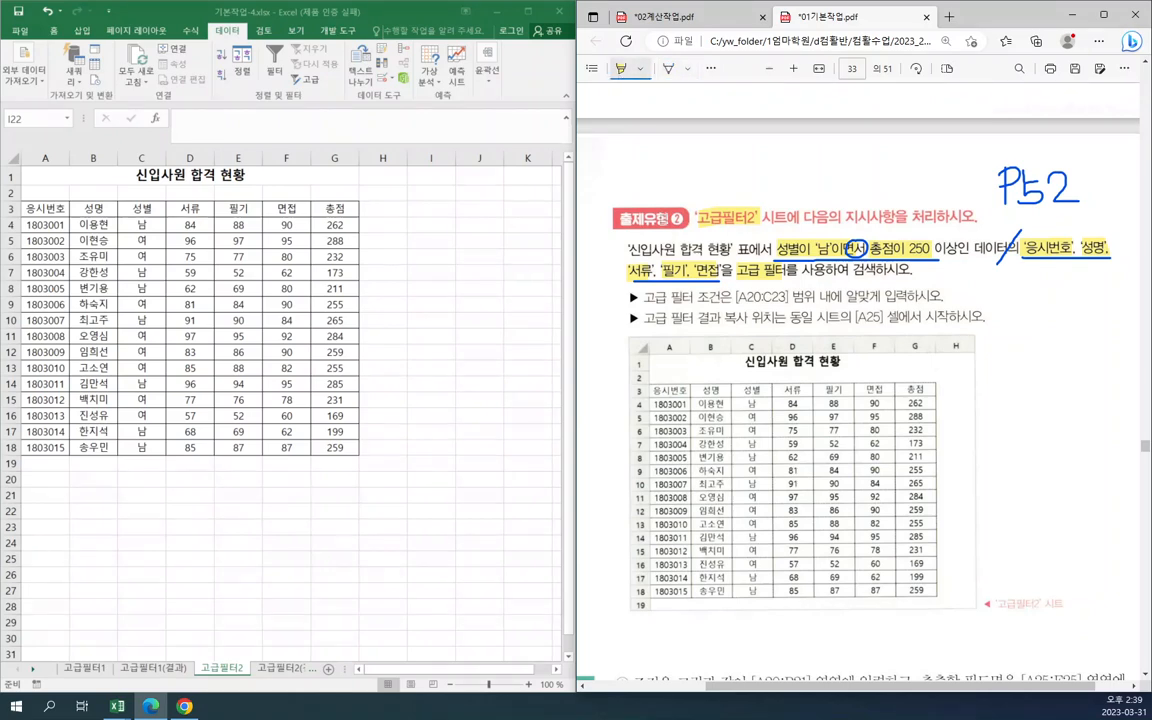
drag(737, 297, 779, 298)
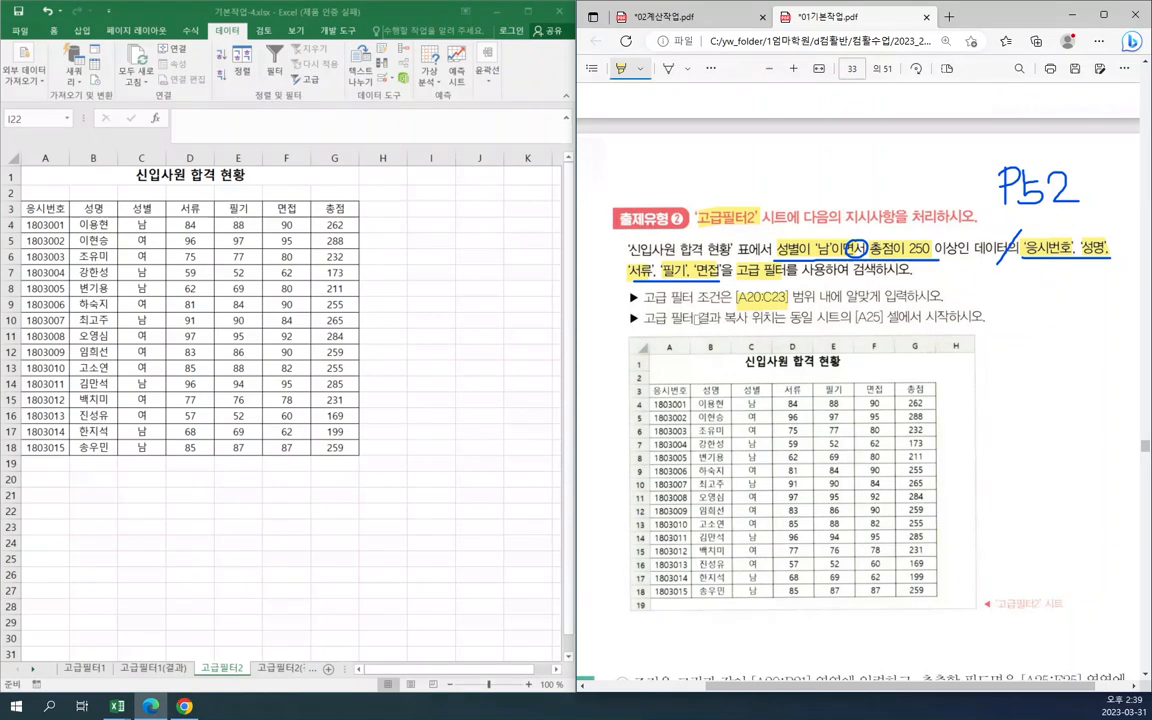
drag(855, 317, 883, 317)
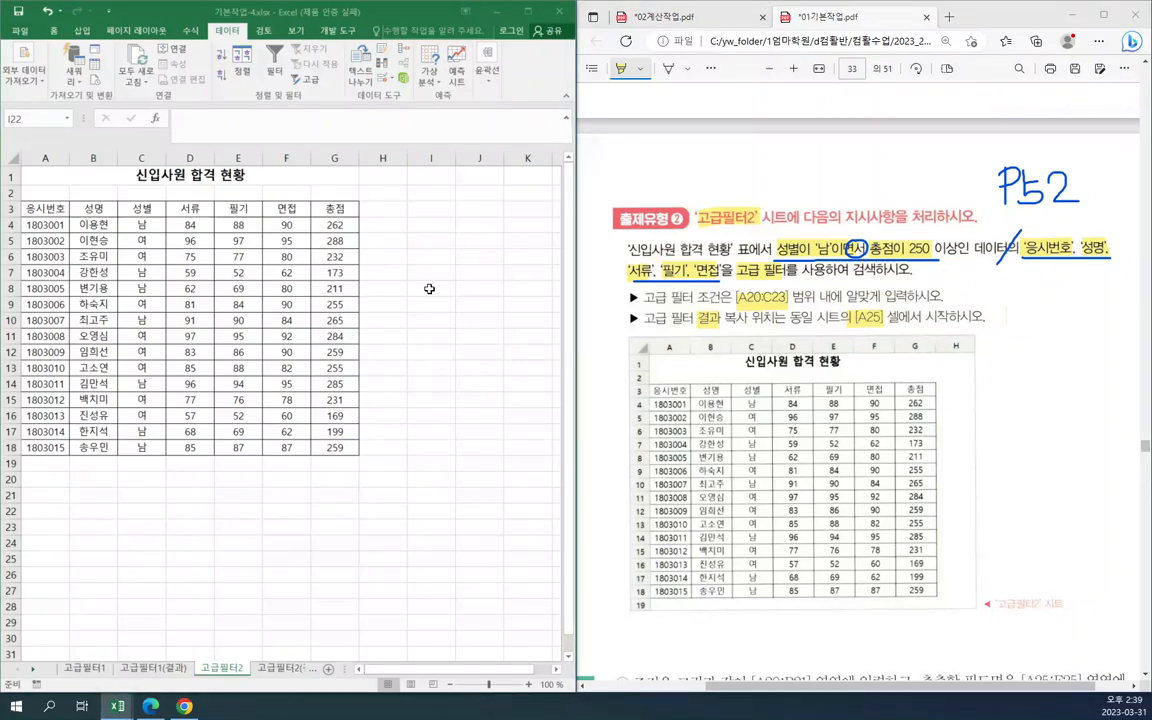
- Copy the 성별 and 총점 headers from C3 and G3 to the criteria range starting at A20
click(470, 224)
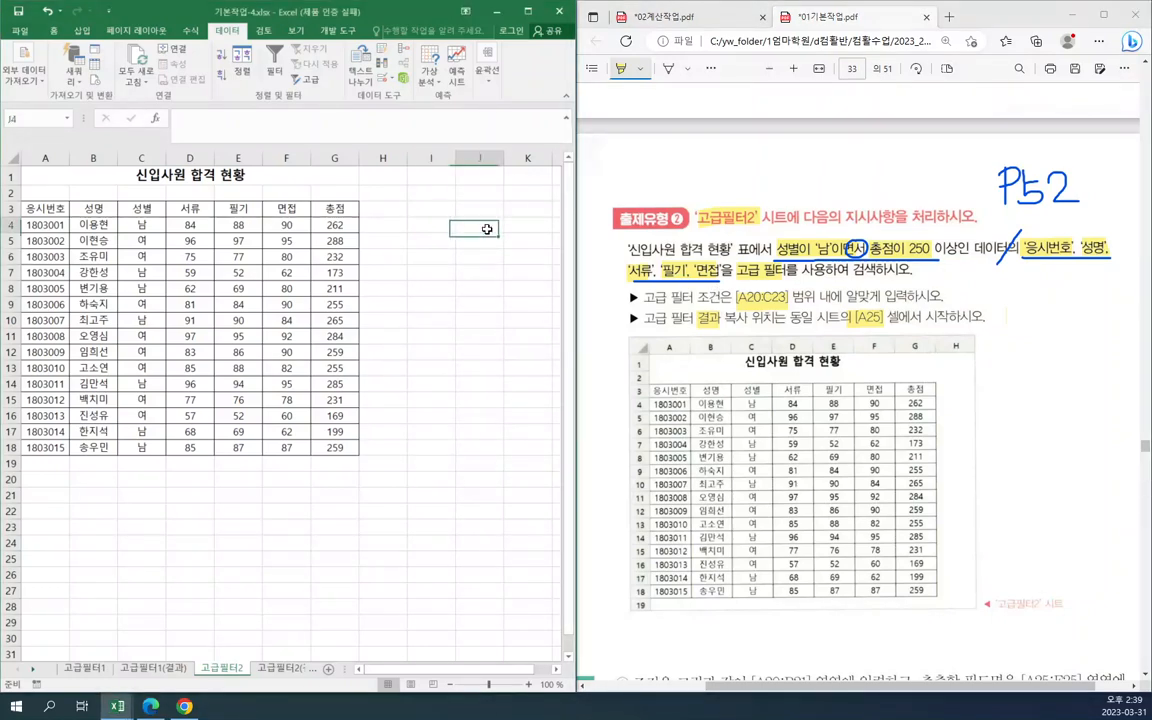
click(145, 205)
ctrl+click(334, 208)
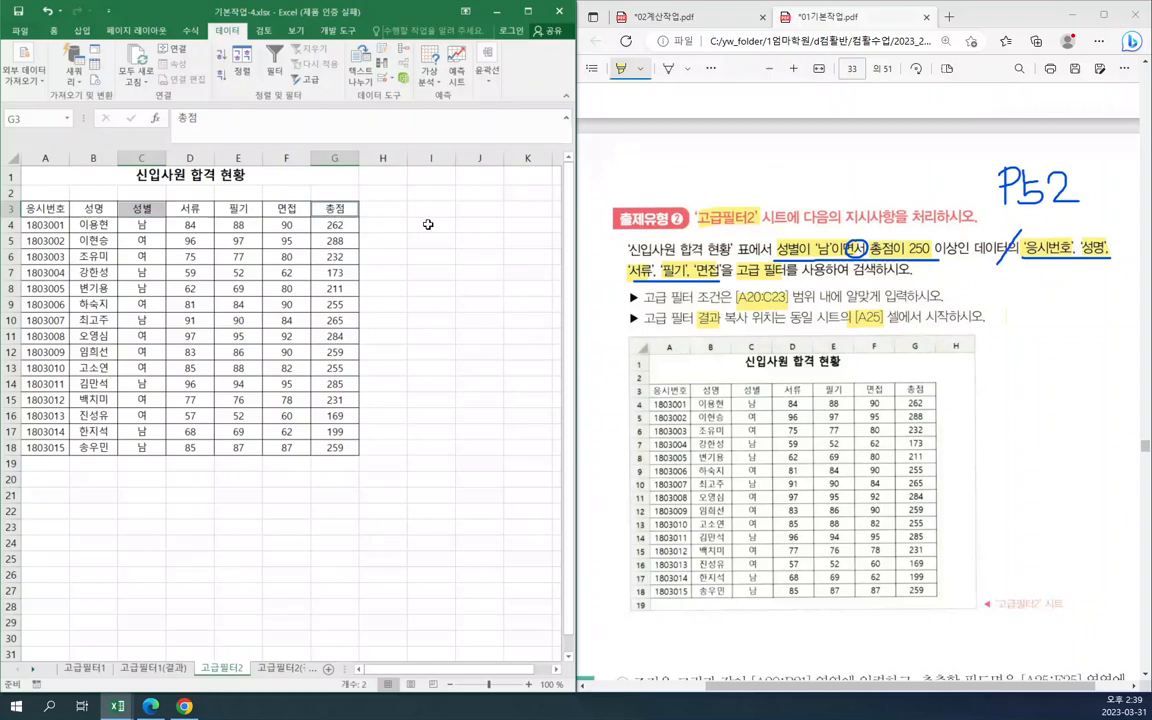
key(ctrl+c)
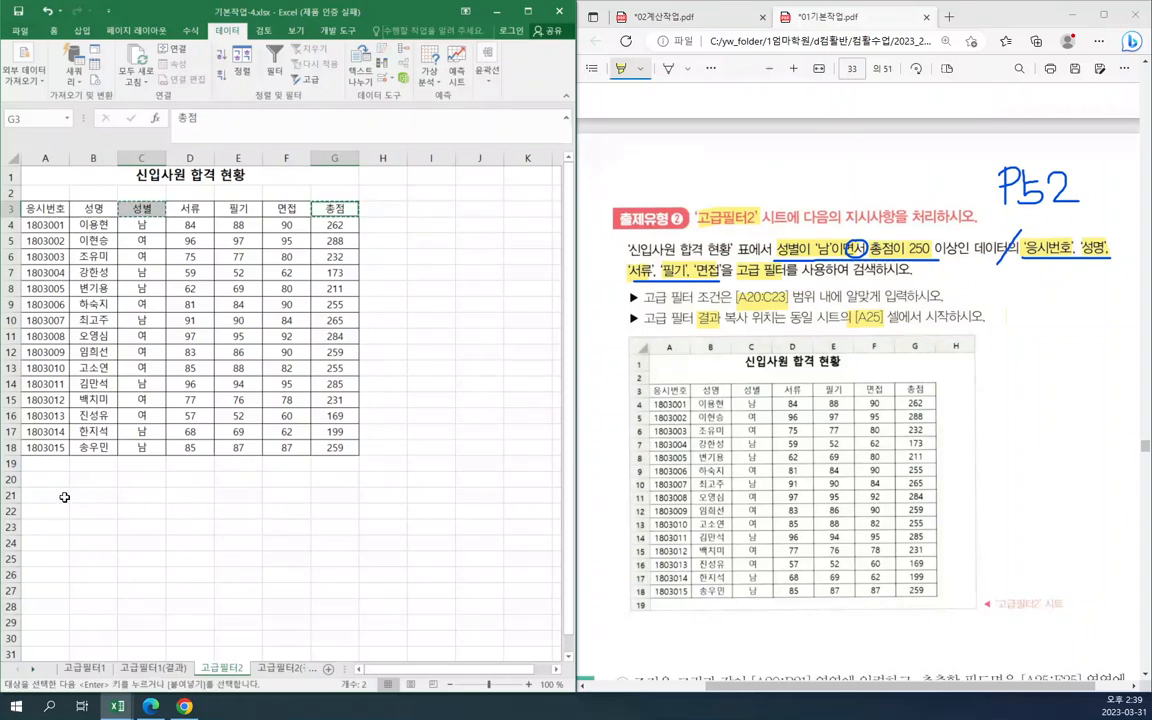
click(45, 479)
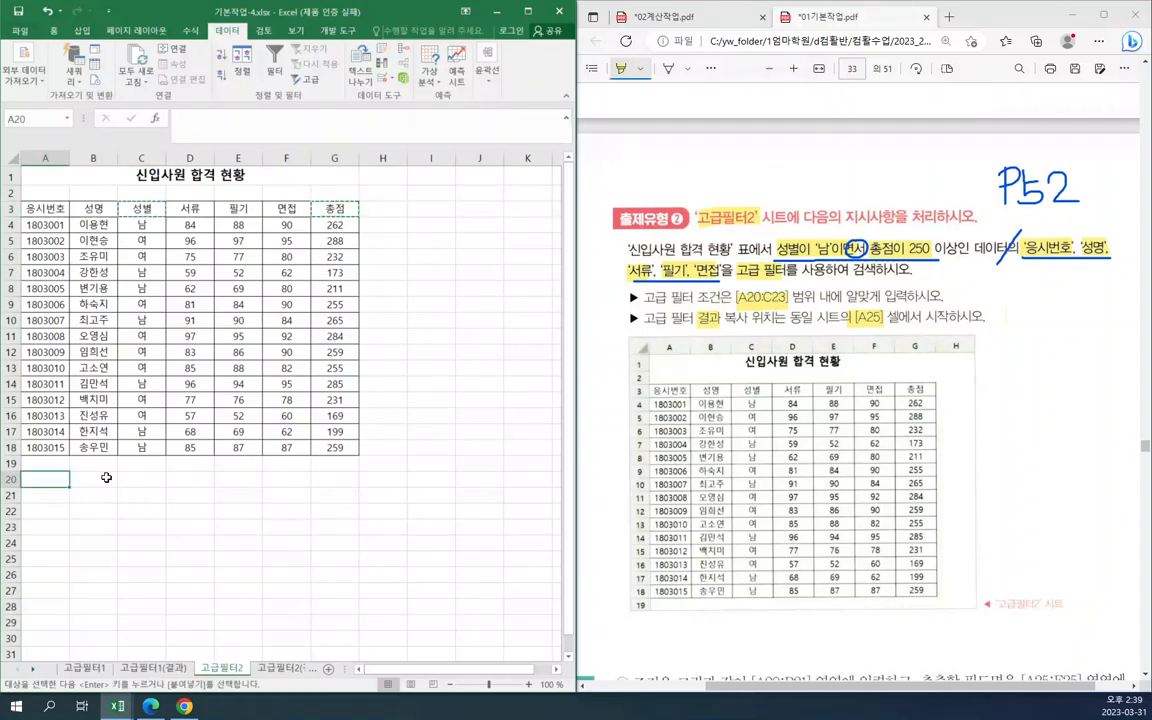
key(ctrl+v)
- Fill the criteria row by copying 남 from the 성별 column into A21 and entering >=250 in B21
click(45, 495)
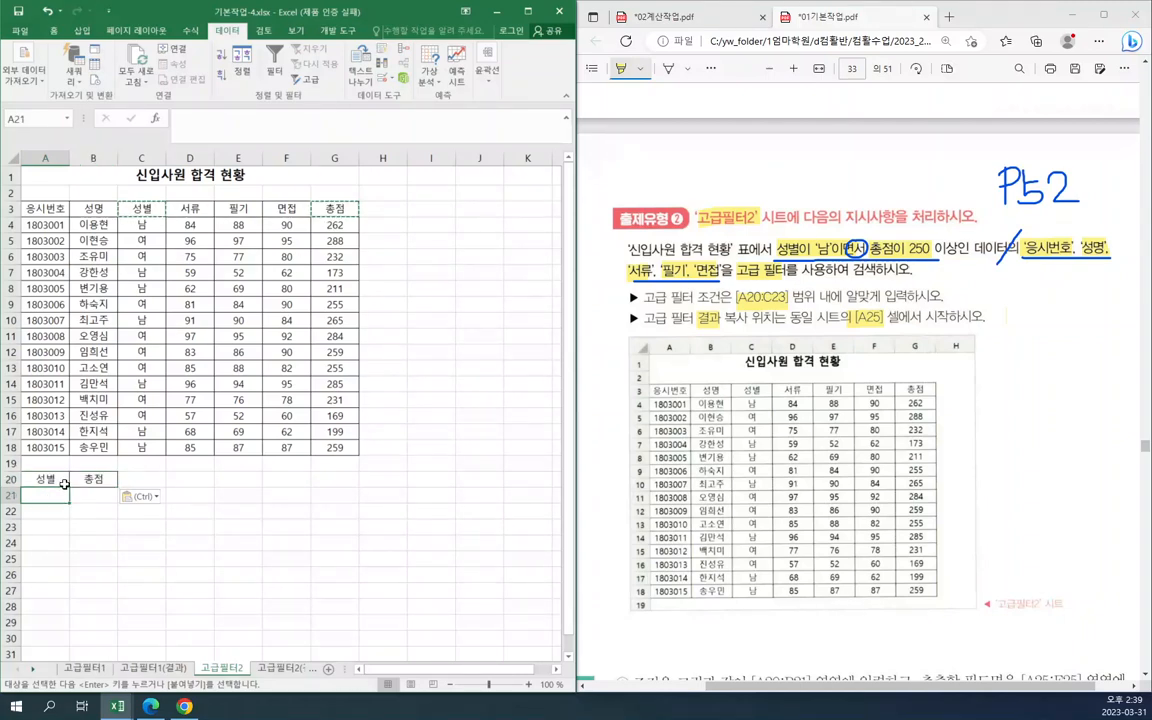
click(140, 384)
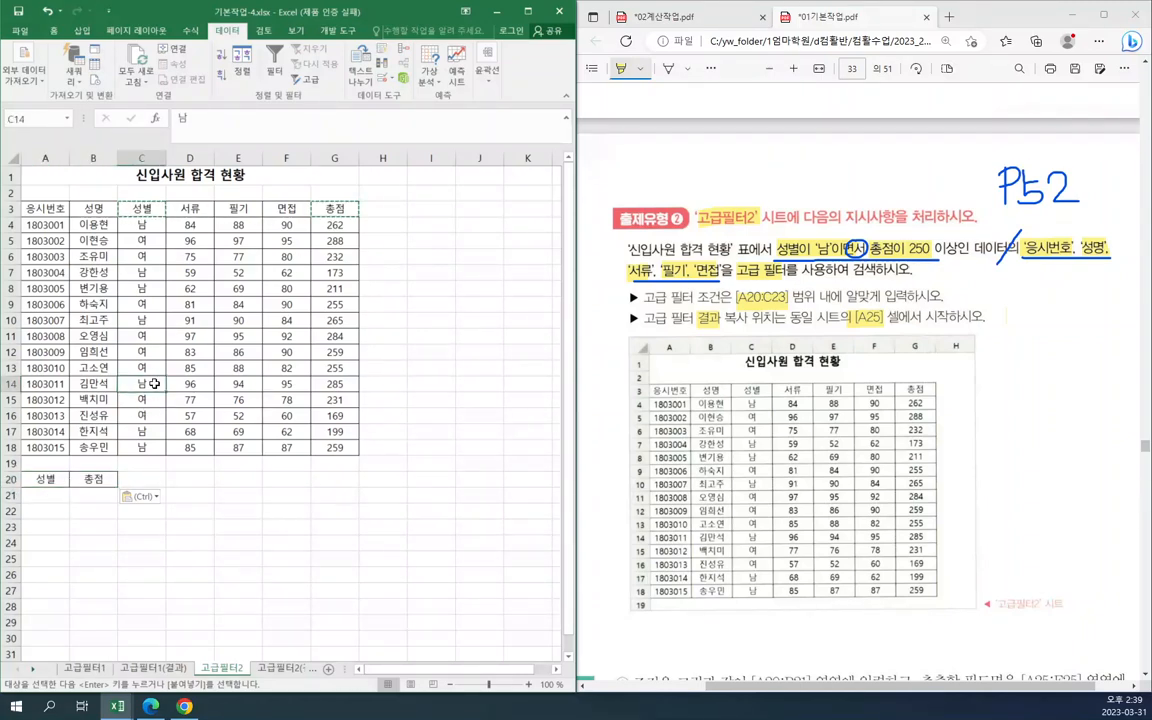
key(ctrl+c)
click(56, 496)
key(ctrl+v)
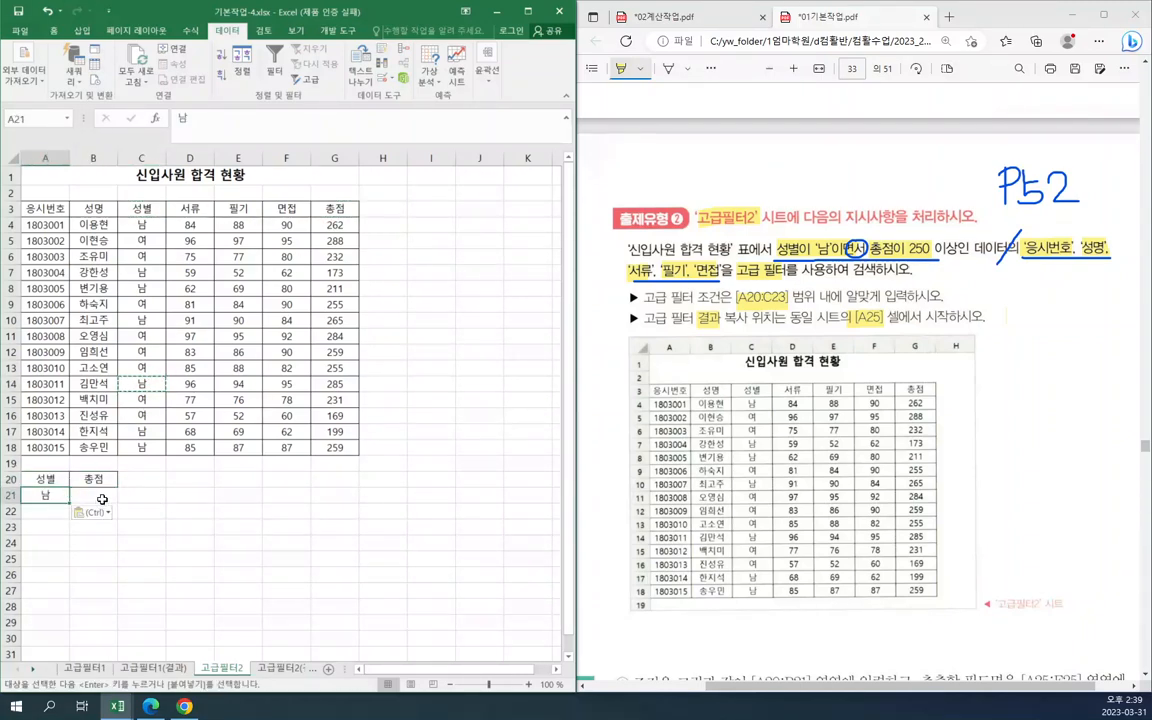
key(Tab)
text(>)
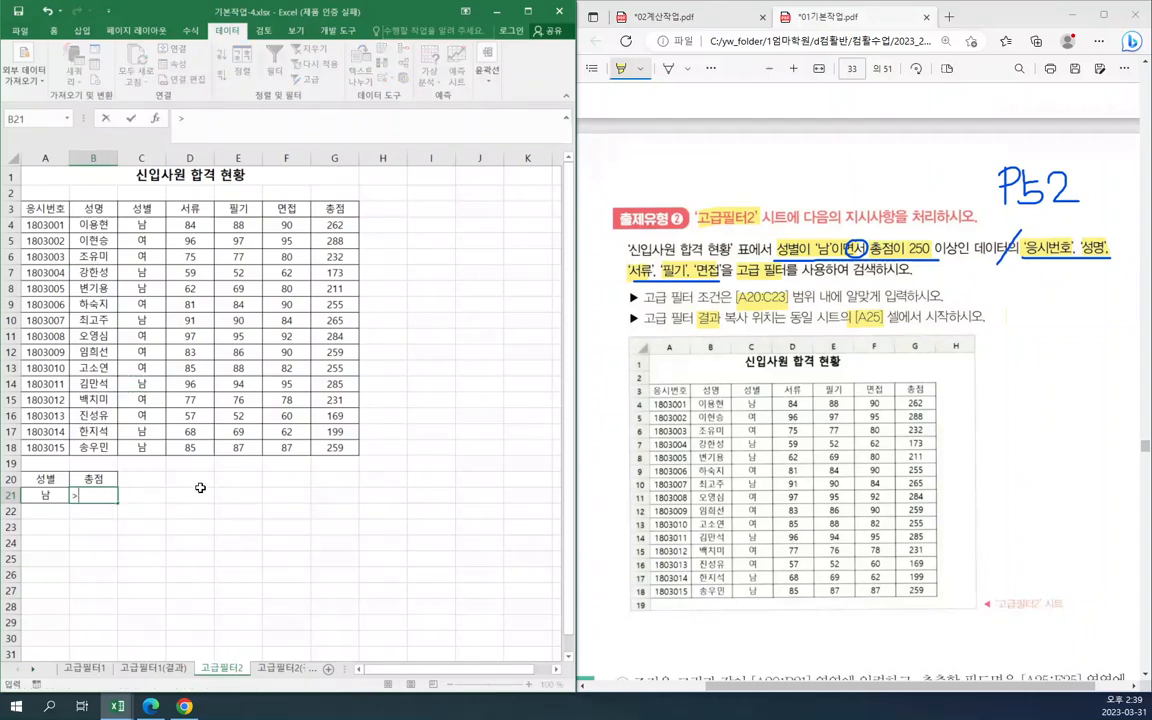
text(=250)
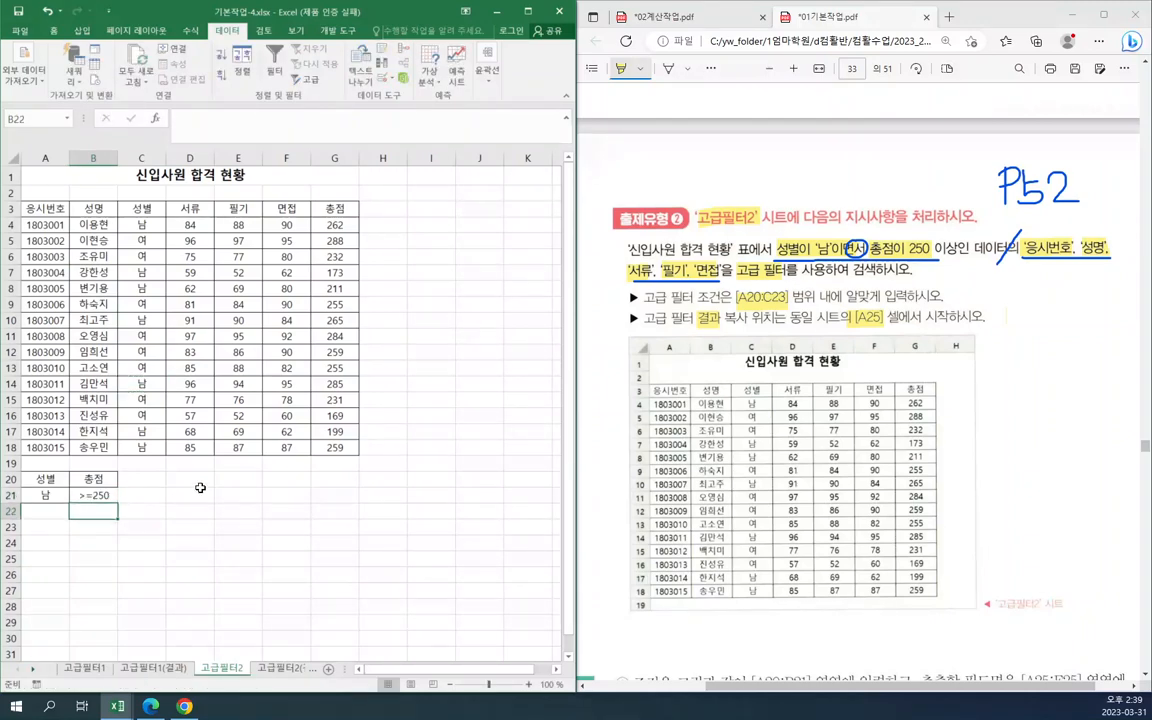
click(192, 480)
click(90, 497)
click(11, 496)
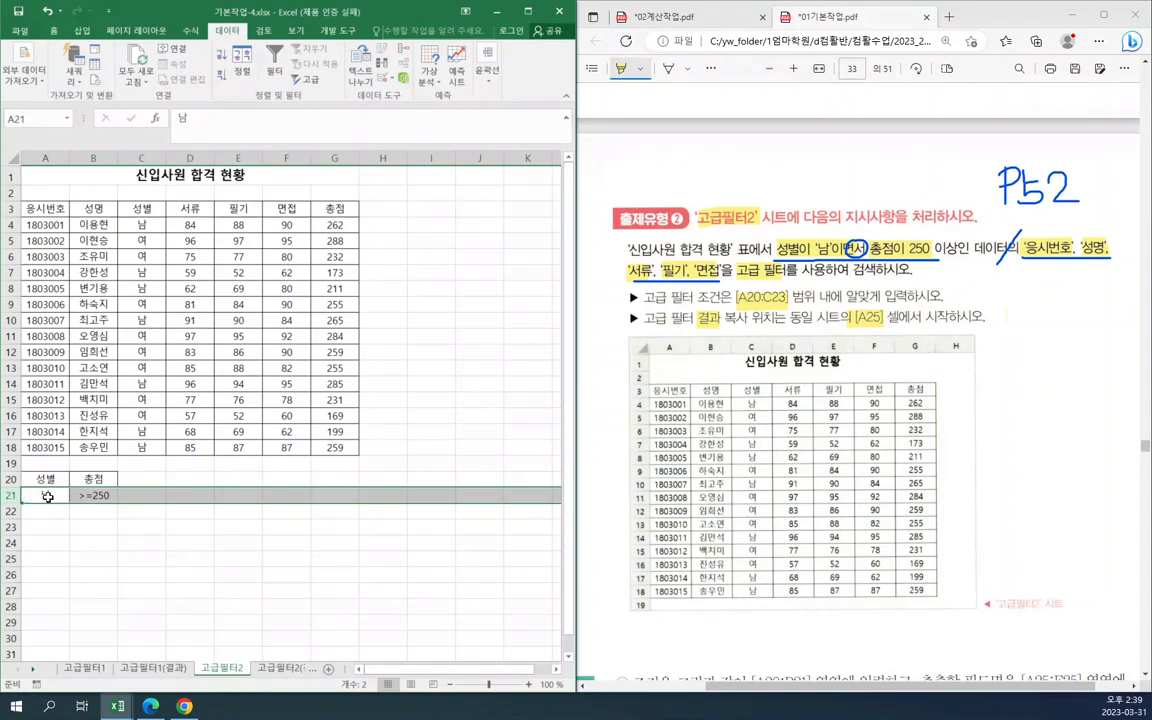
click(192, 479)
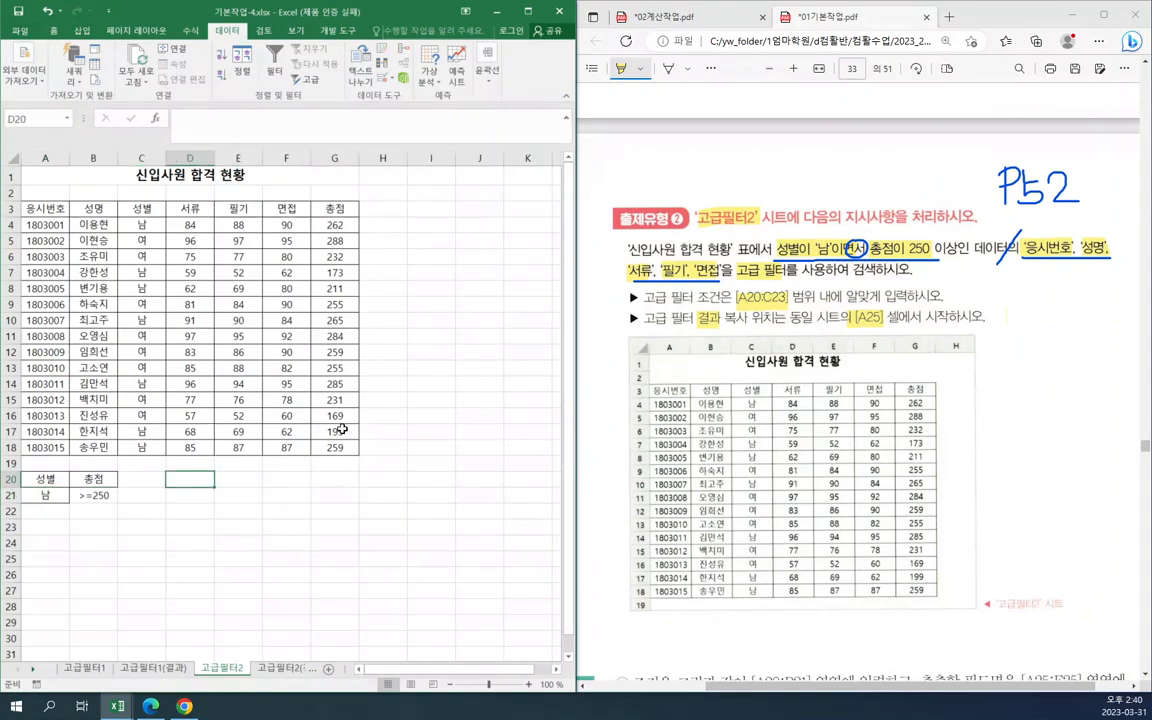
- Copy the headers 응시번호, 성명, 서류, 필기 and 면접 from row 3 to A25 and check the pasted cells
click(320, 526)
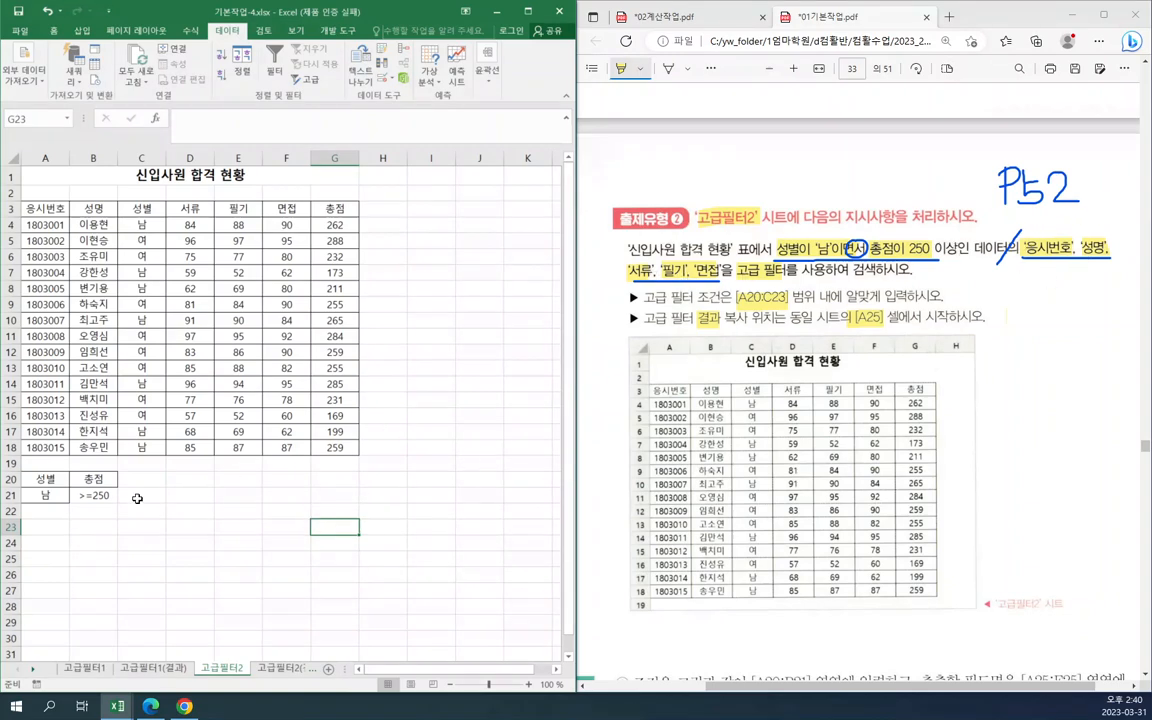
click(50, 540)
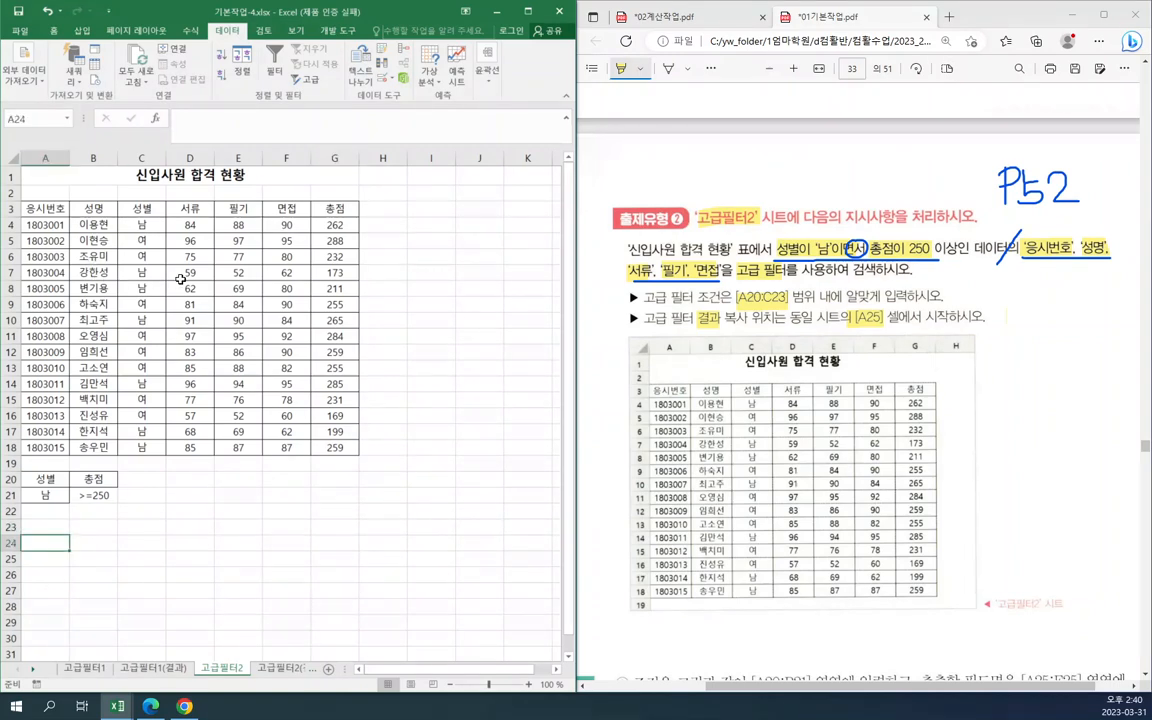
drag(32, 208, 96, 207)
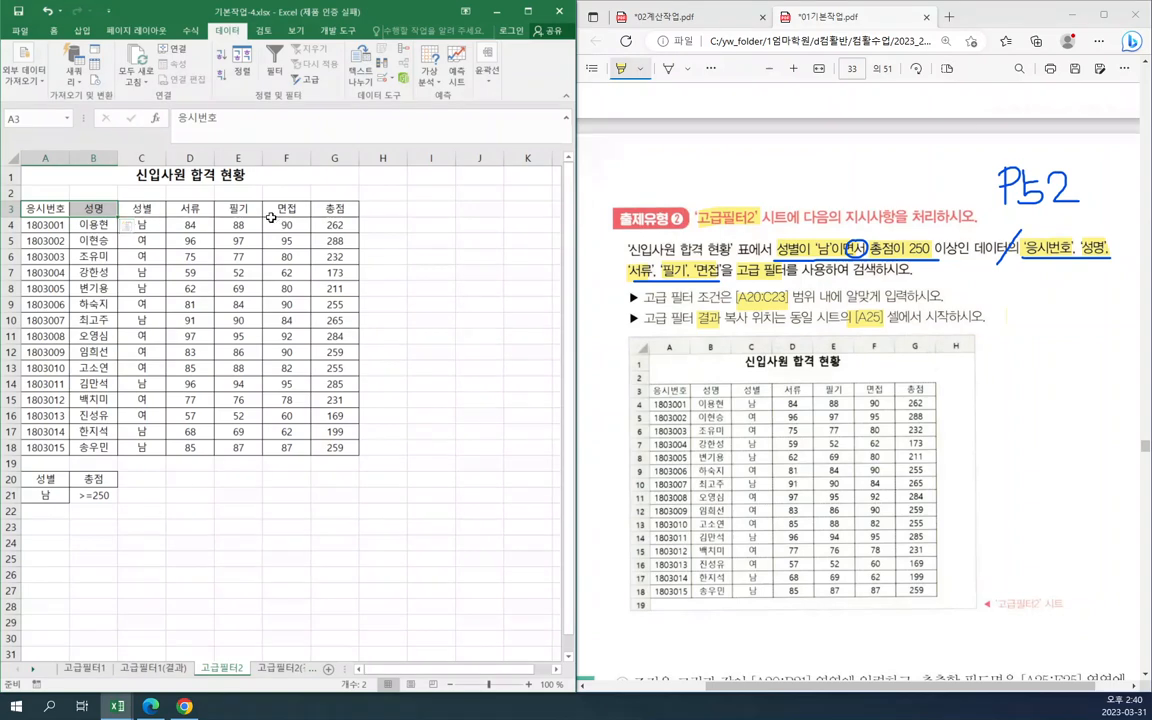
drag(190, 208, 286, 208)
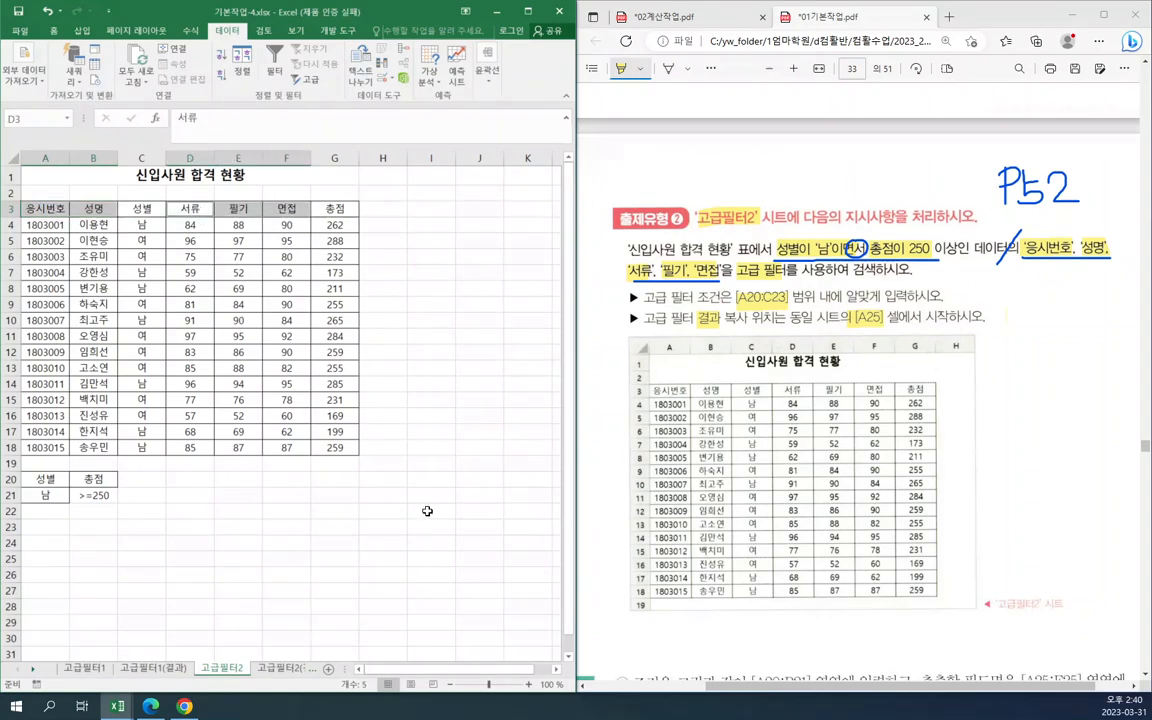
key(ctrl+c)
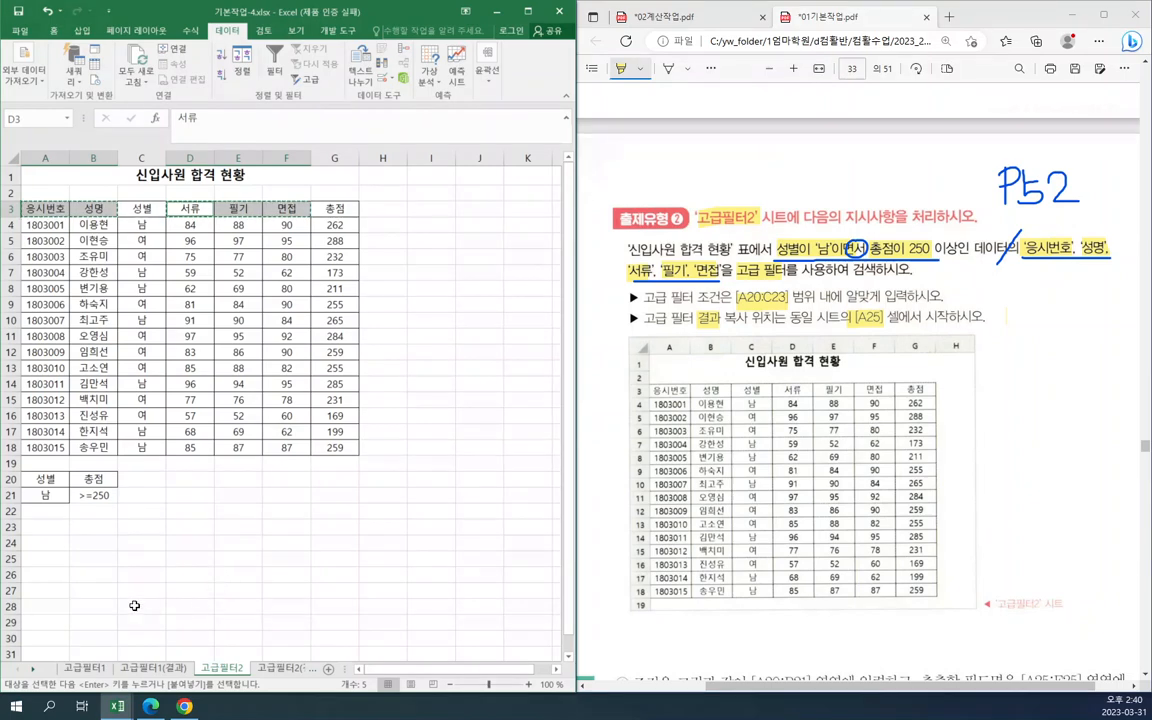
click(45, 558)
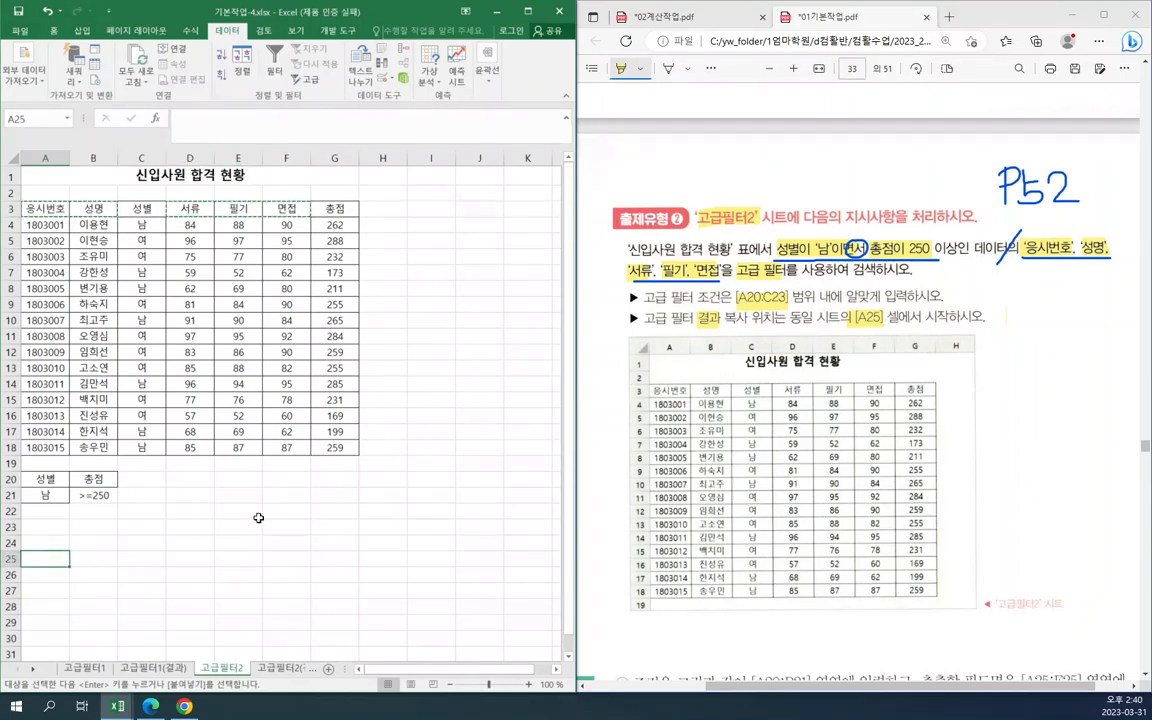
key(ctrl+v)
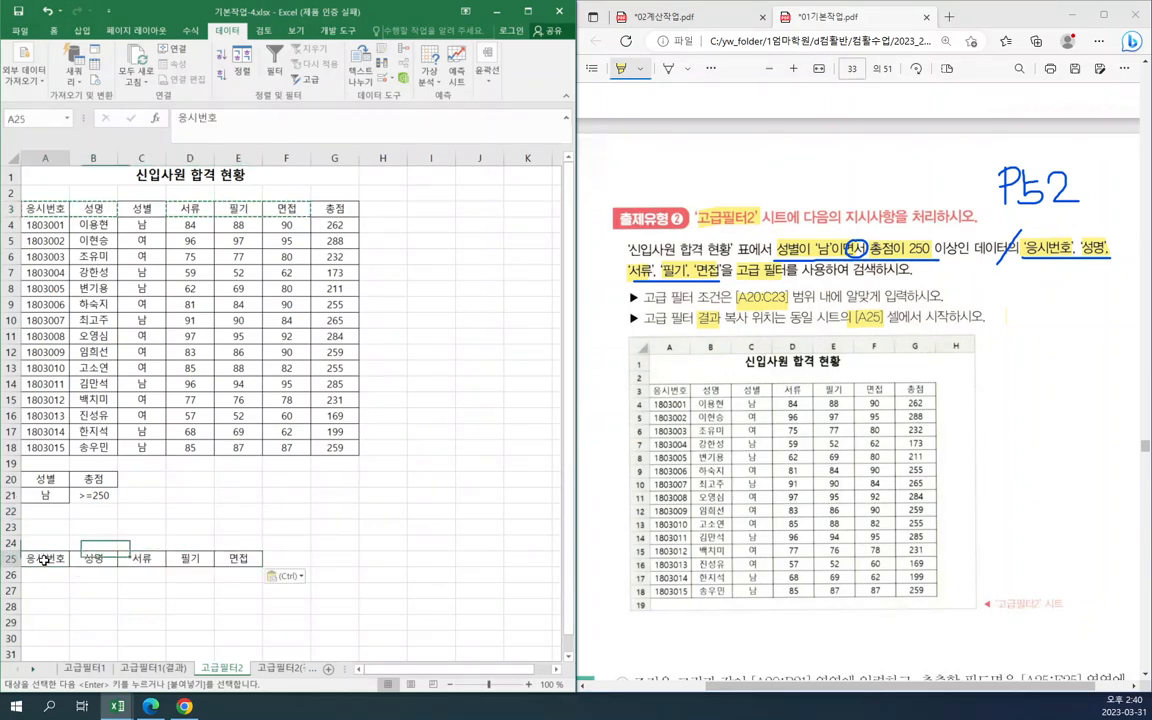
click(92, 558)
click(148, 558)
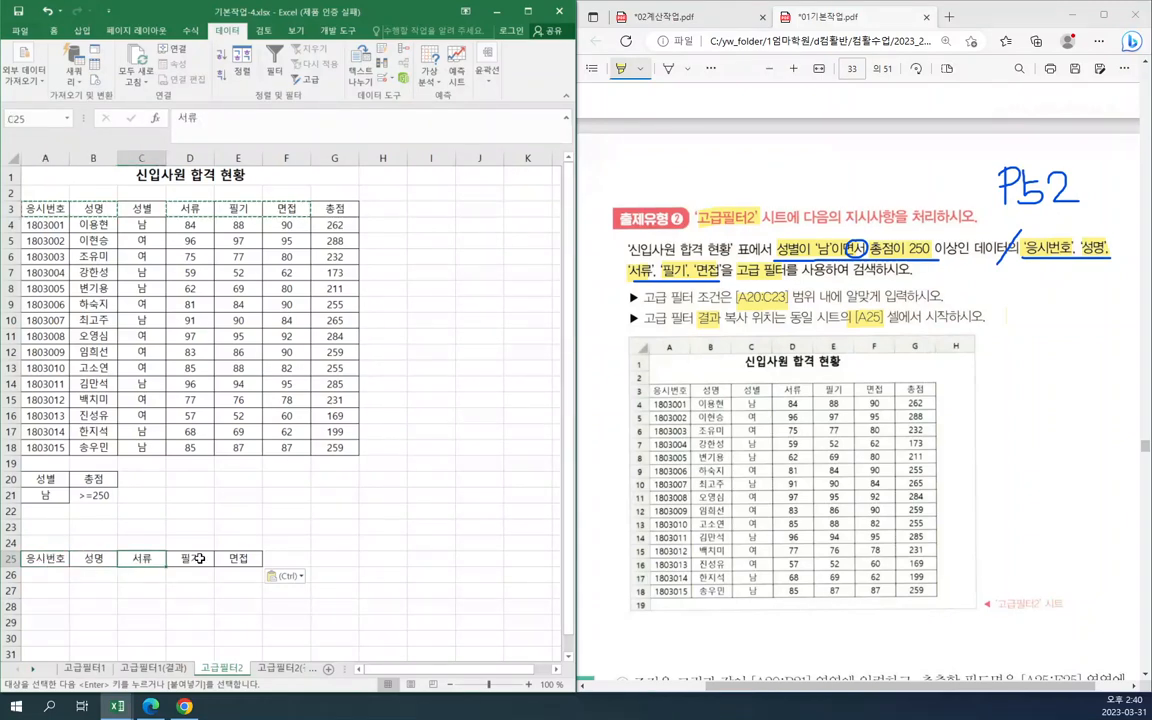
click(199, 558)
click(240, 560)
click(383, 480)
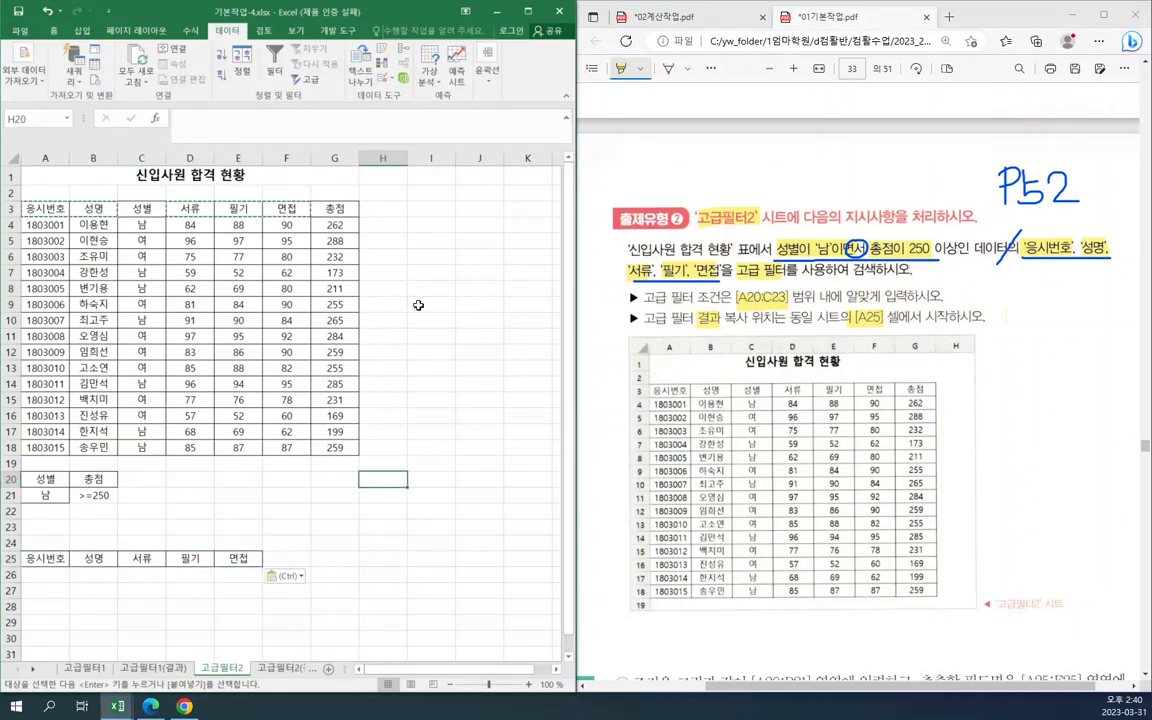
- Start an advanced filter on the table A3:G18 with the results copied to another location
click(437, 222)
key(Escape)
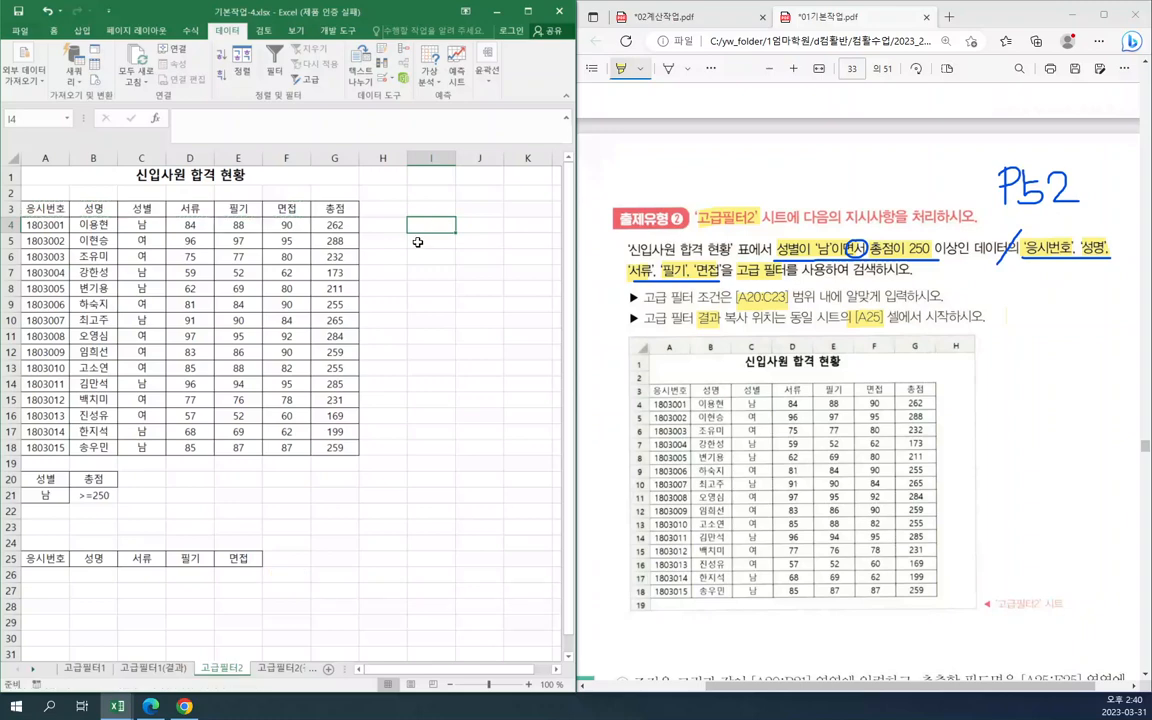
click(418, 242)
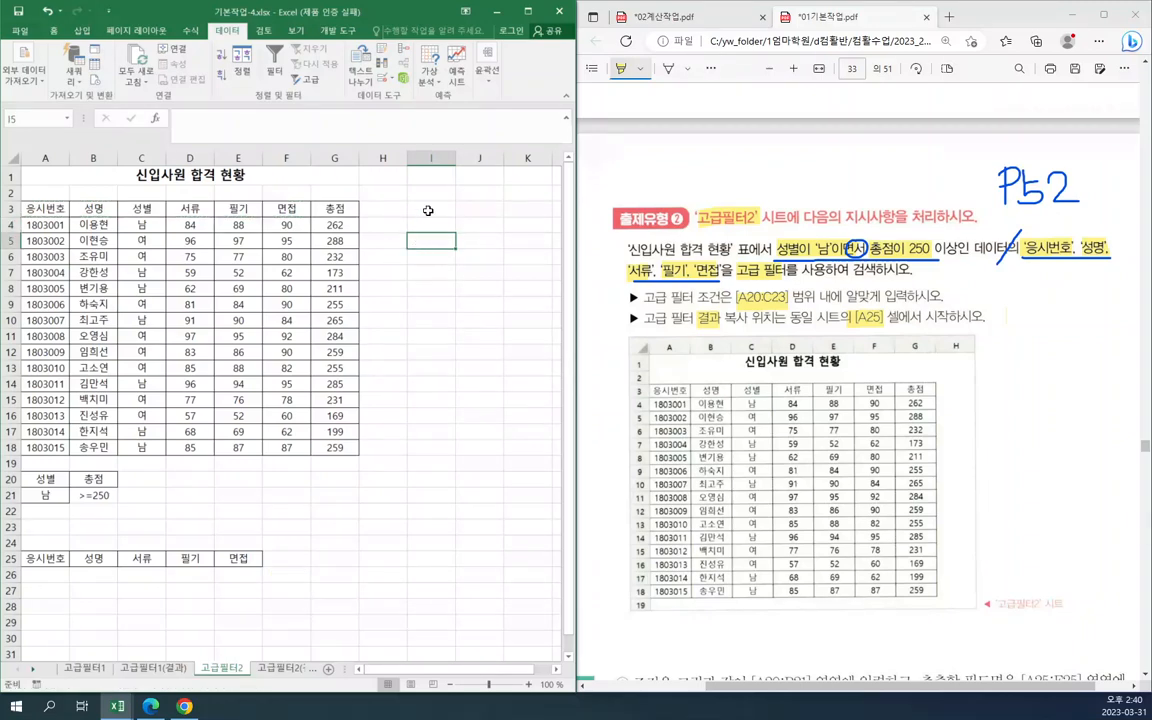
click(450, 206)
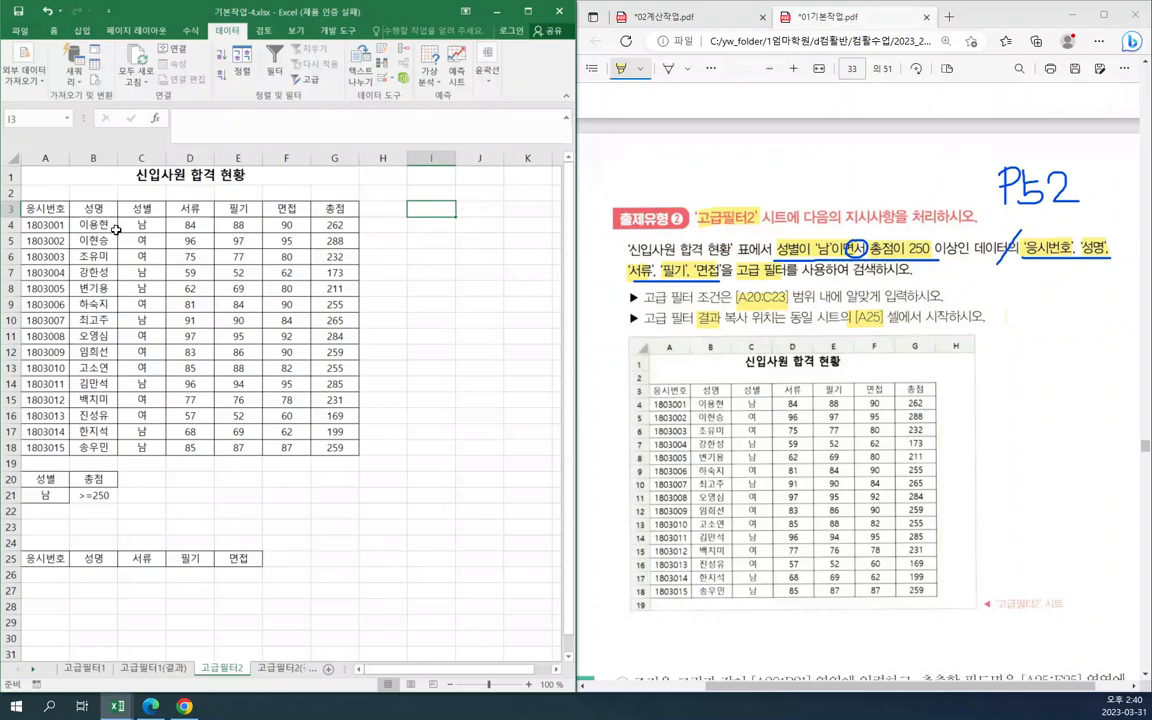
click(41, 209)
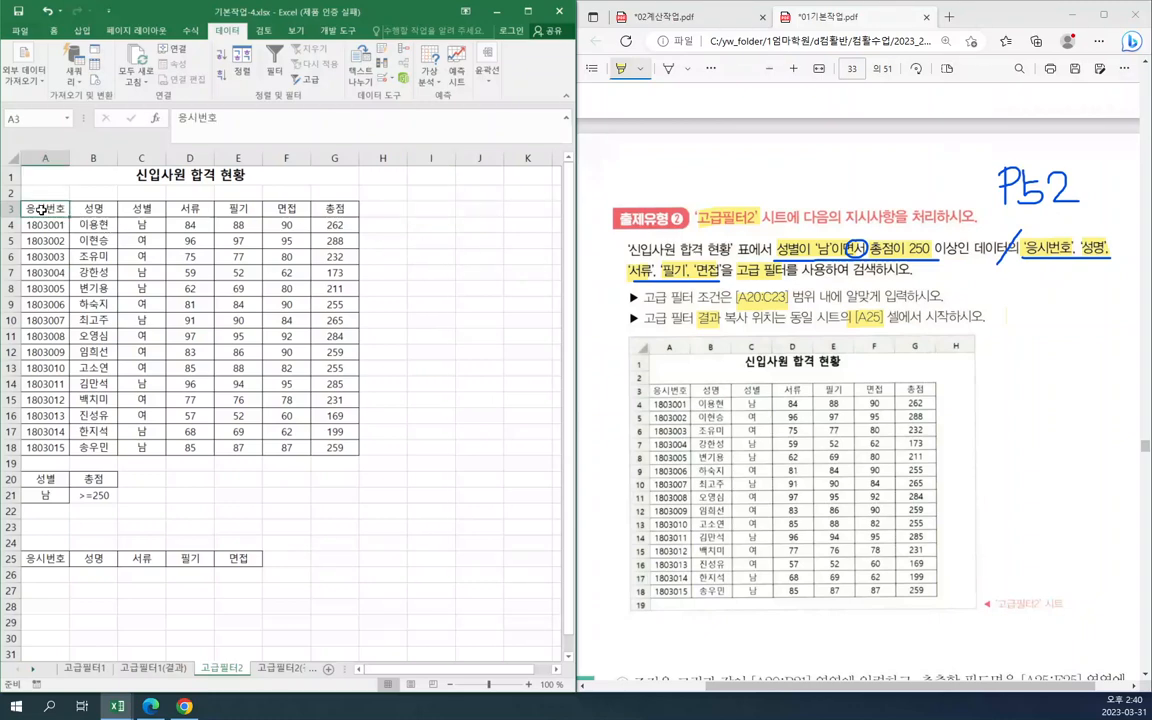
drag(41, 209, 336, 456)
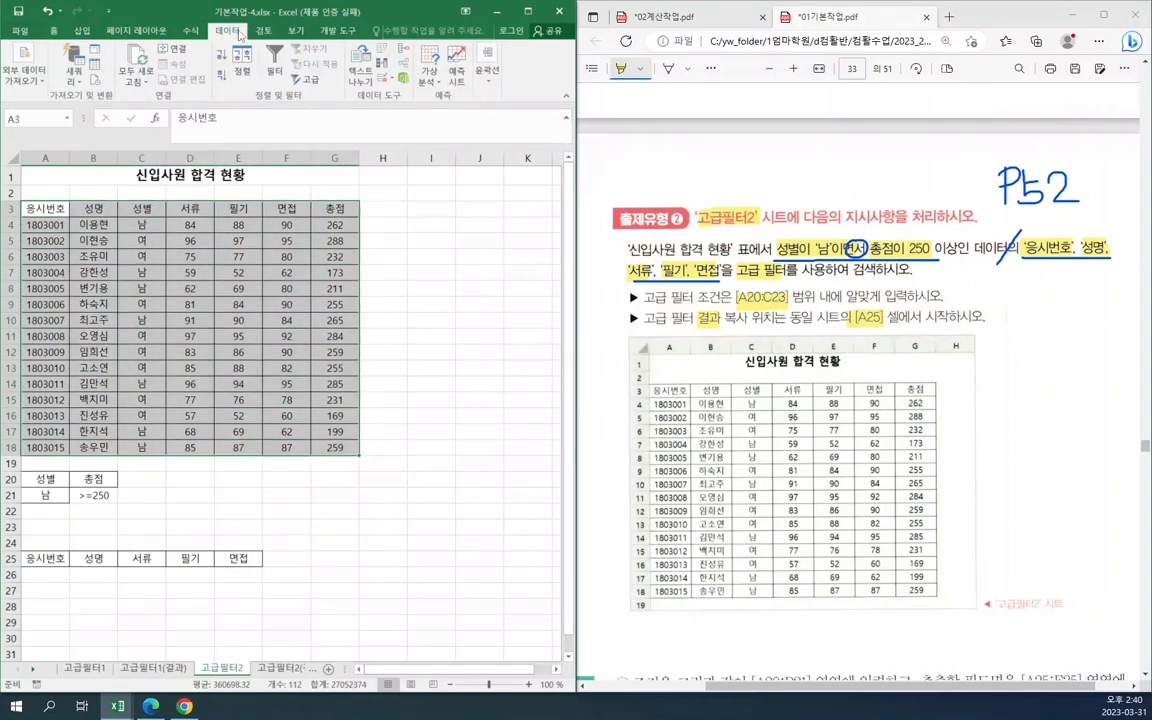
click(305, 79)
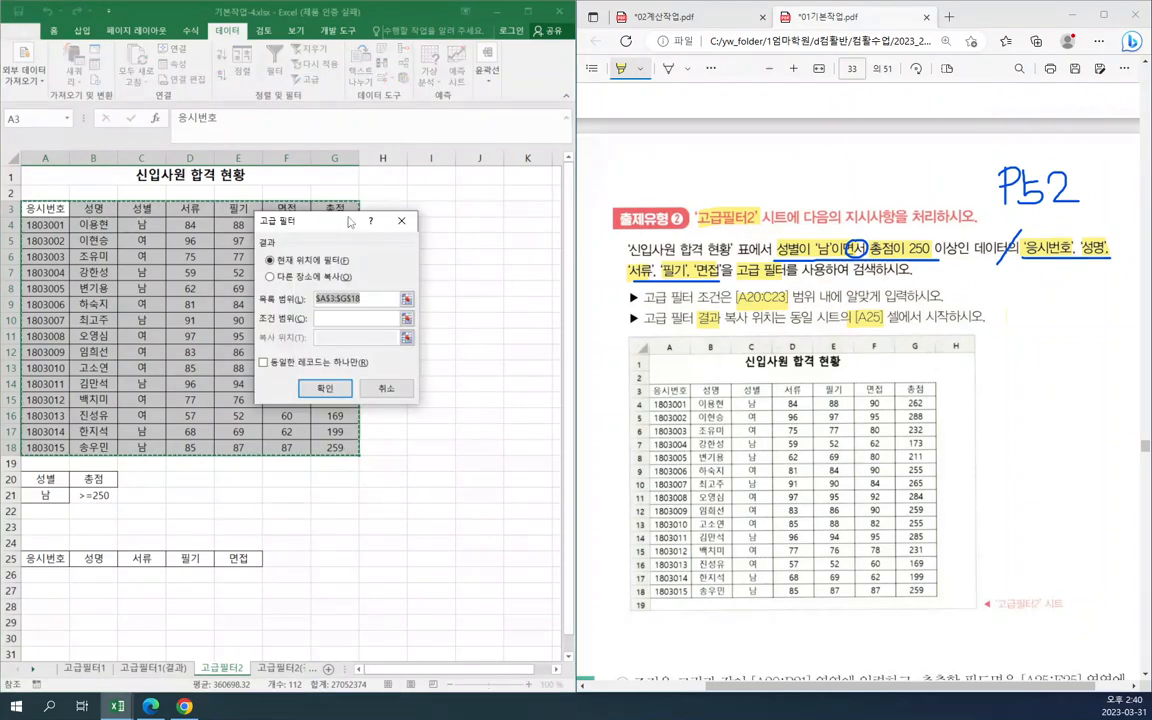
drag(349, 221, 374, 224)
click(294, 279)
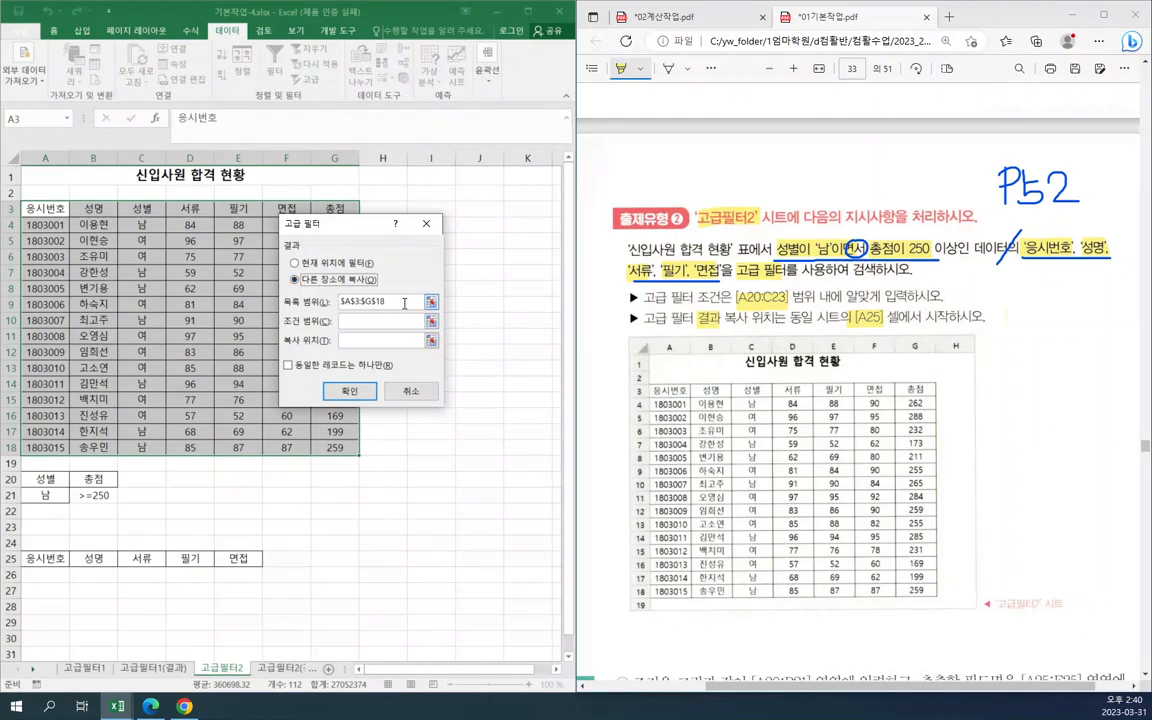
- Set the criteria range to A20:B21 and the copy destination to the headers A25:E25, and run the filter
click(345, 321)
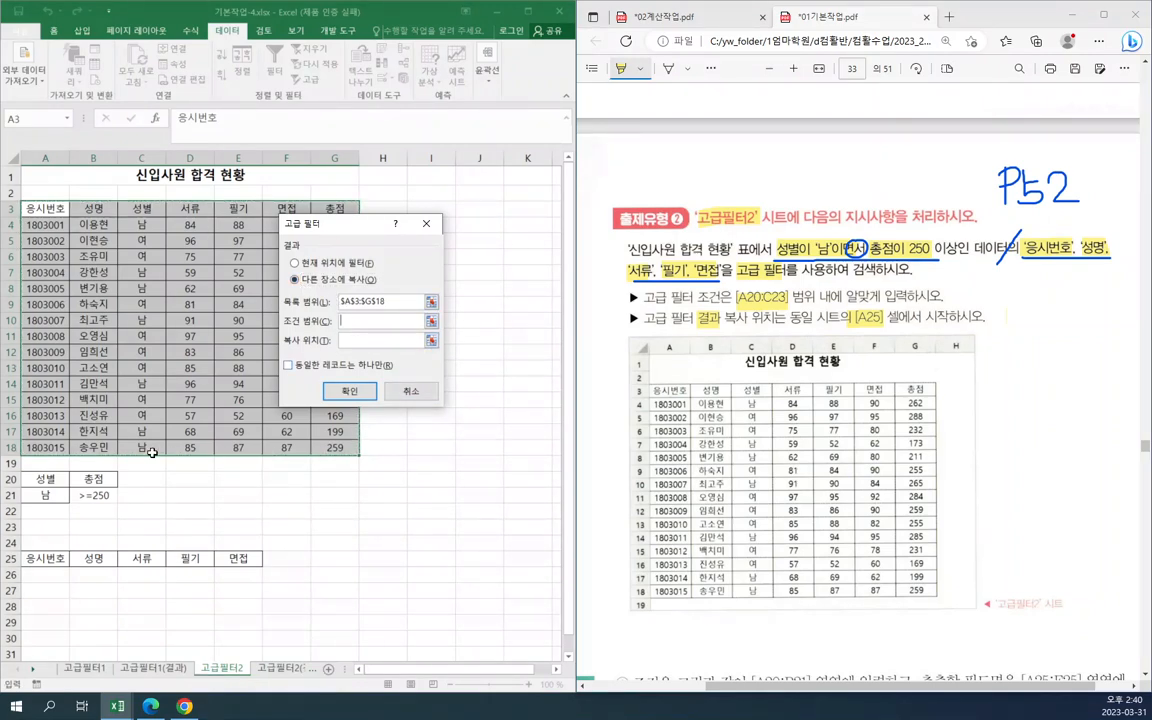
drag(45, 480, 106, 494)
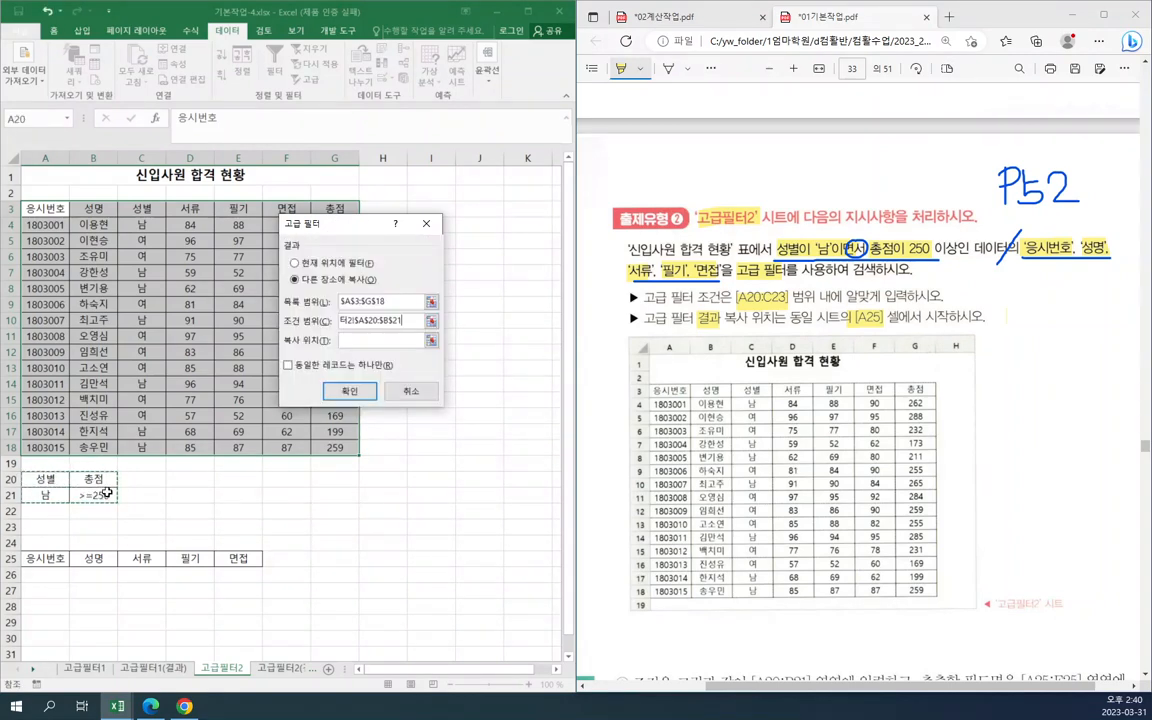
click(363, 340)
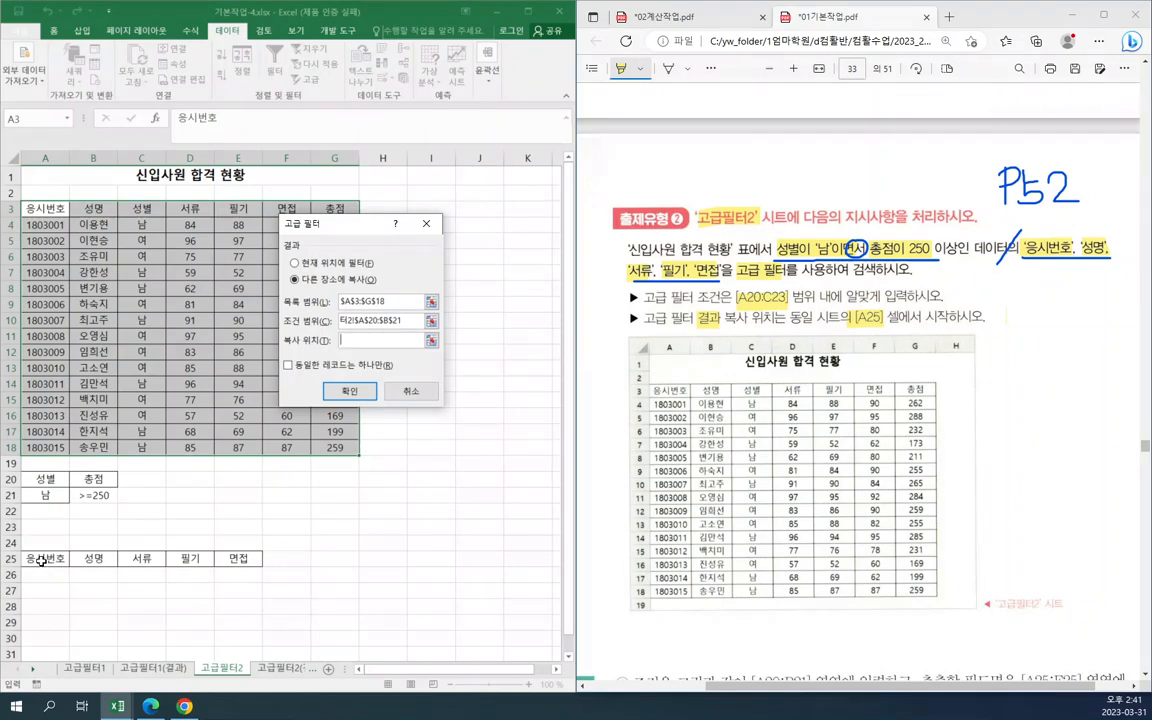
drag(41, 561, 235, 558)
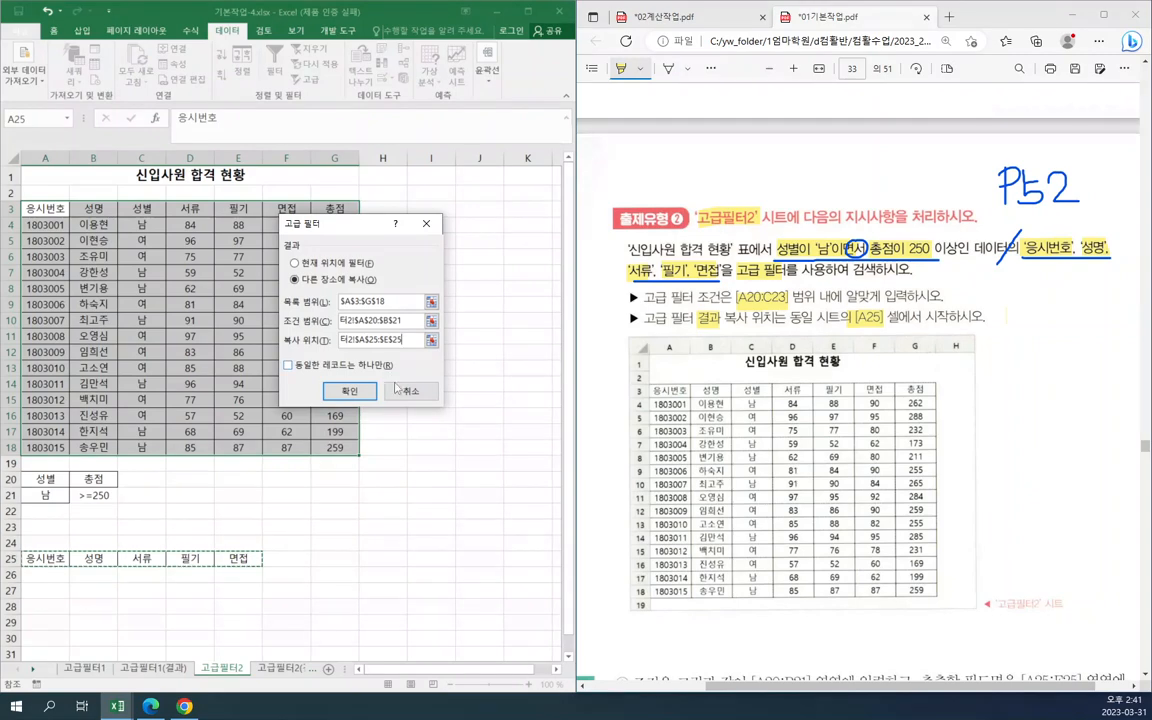
click(349, 390)
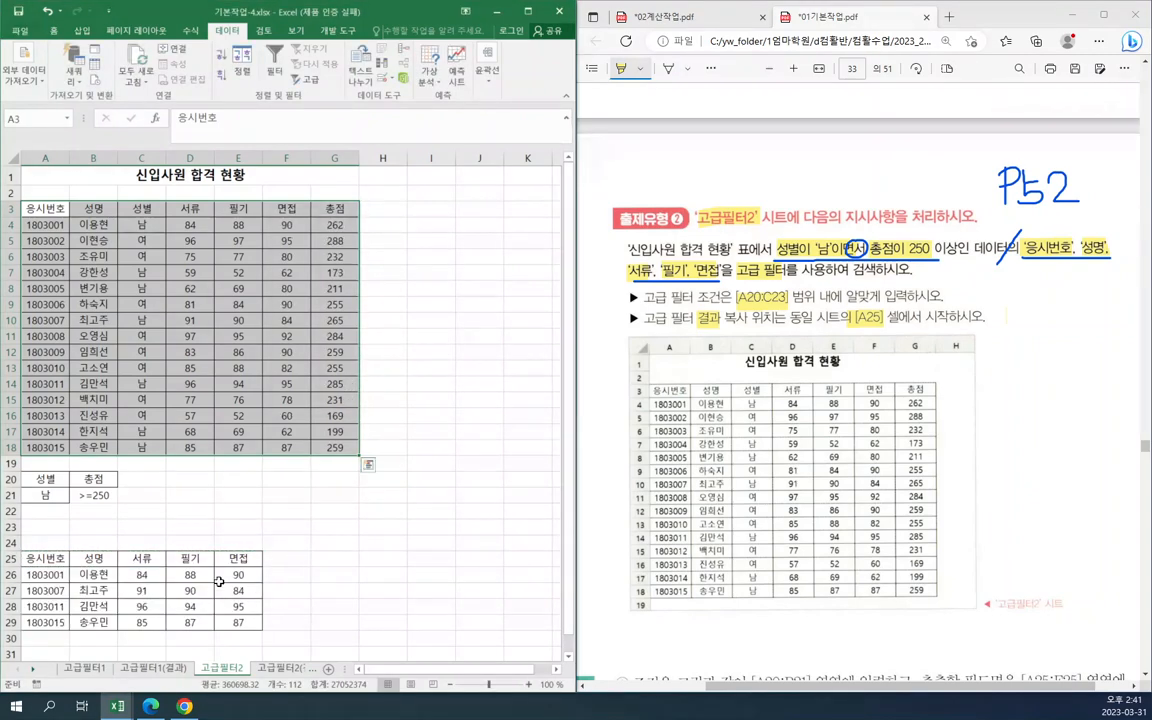
click(450, 335)
click(440, 272)
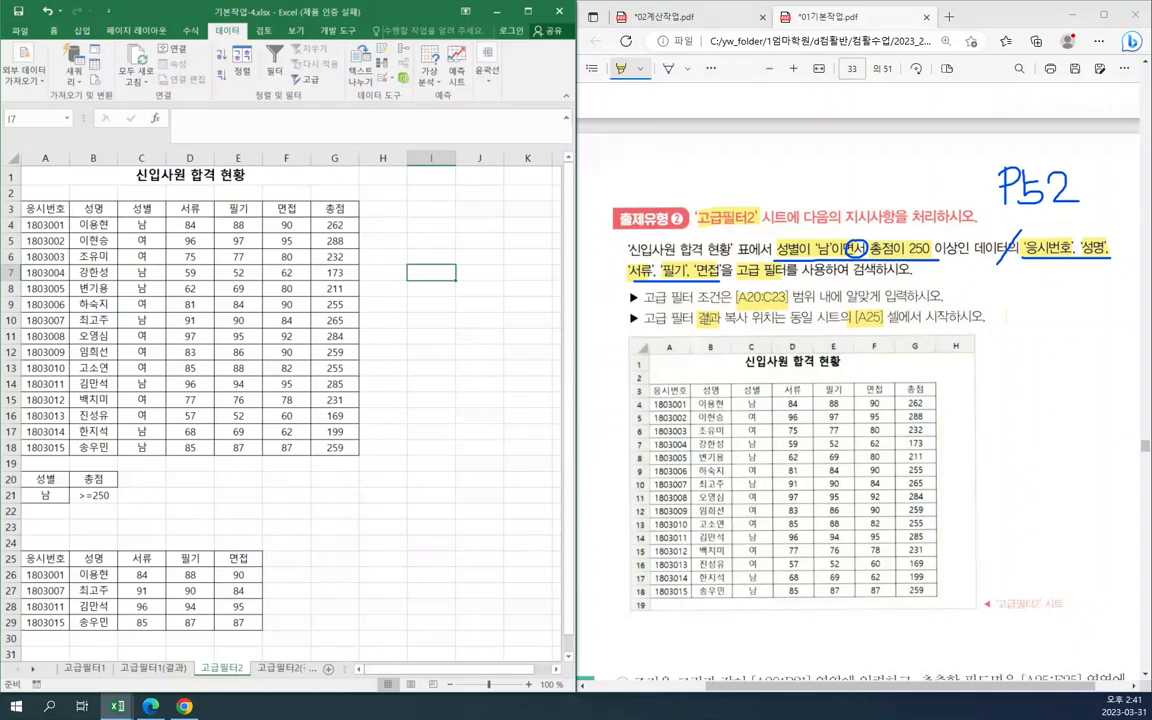
- In the PDF task, extend the yellow highlight over 결과 복사 위치 and mark it with a blue hand-drawn star
drag(670, 316, 782, 316)
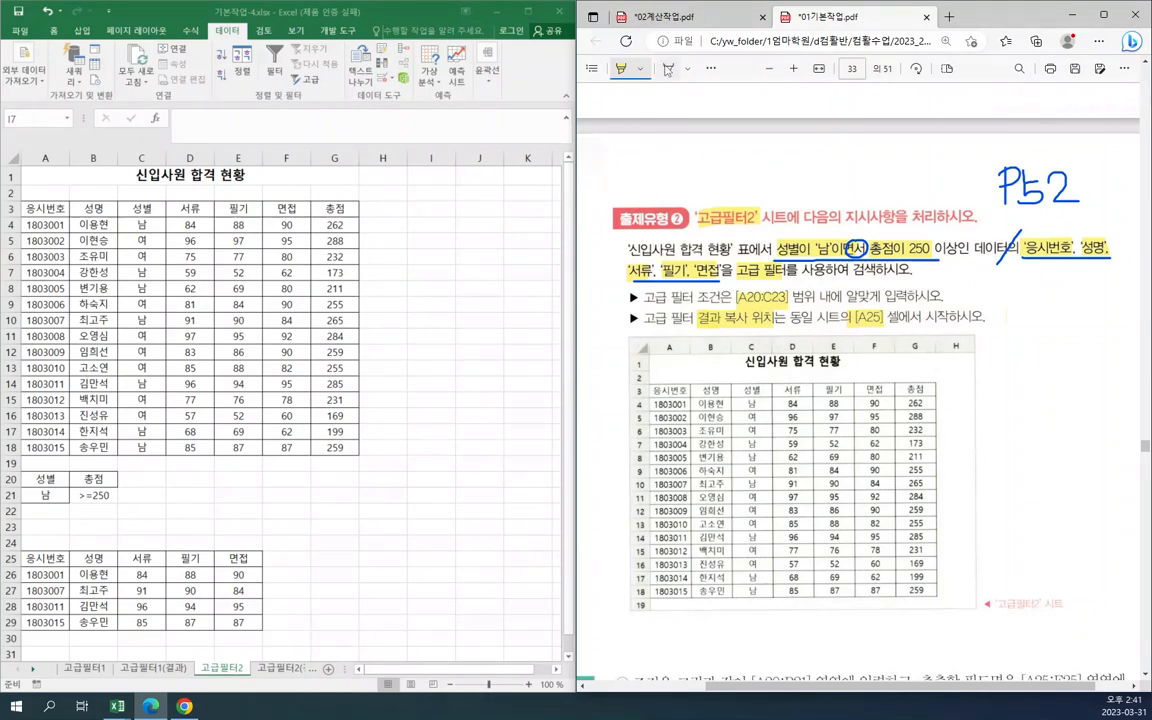
click(668, 68)
mouse_move(701, 311)
mouse_down()
mouse_move(684, 322)
mouse_move(704, 318)
mouse_move(690, 306)
mouse_up()
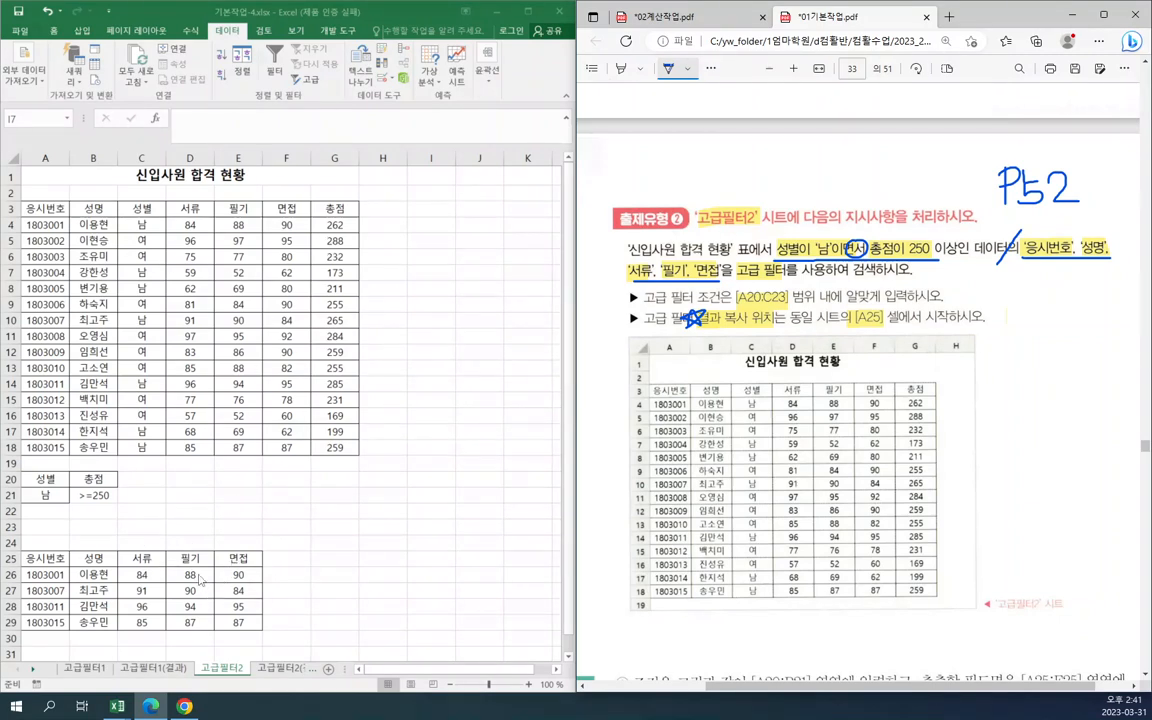
drag(1028, 240, 1042, 252)
click(297, 491)
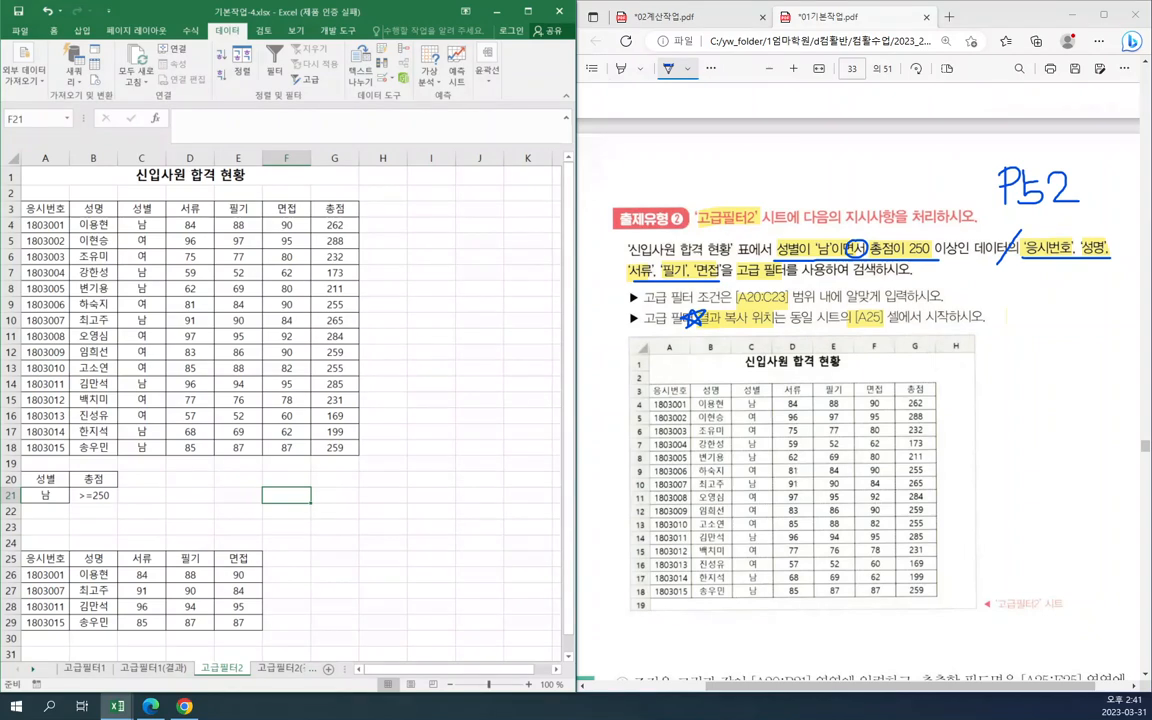
- On PDF page 34, underline the heading 고급 필터 조건 in blue and draw a star beside it
scroll(681, 325, down, 10)
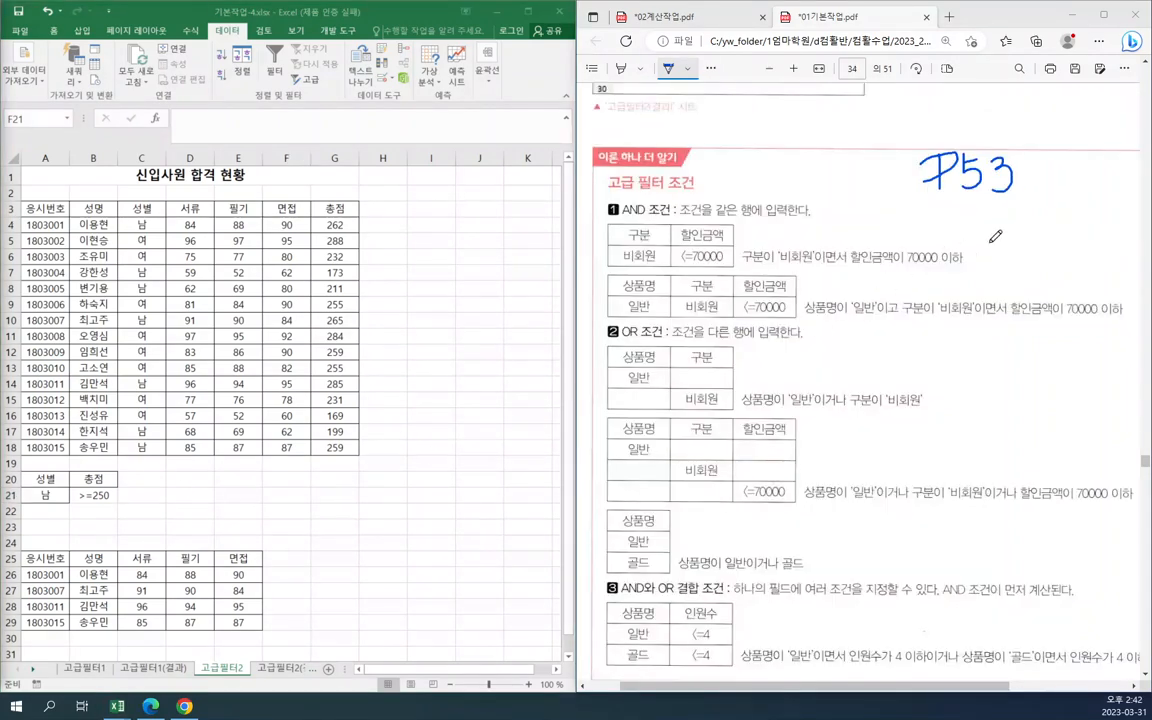
drag(608, 190, 698, 189)
mouse_move(608, 186)
mouse_down()
mouse_move(606, 166)
mouse_move(616, 190)
mouse_move(597, 178)
mouse_move(588, 200)
mouse_up()
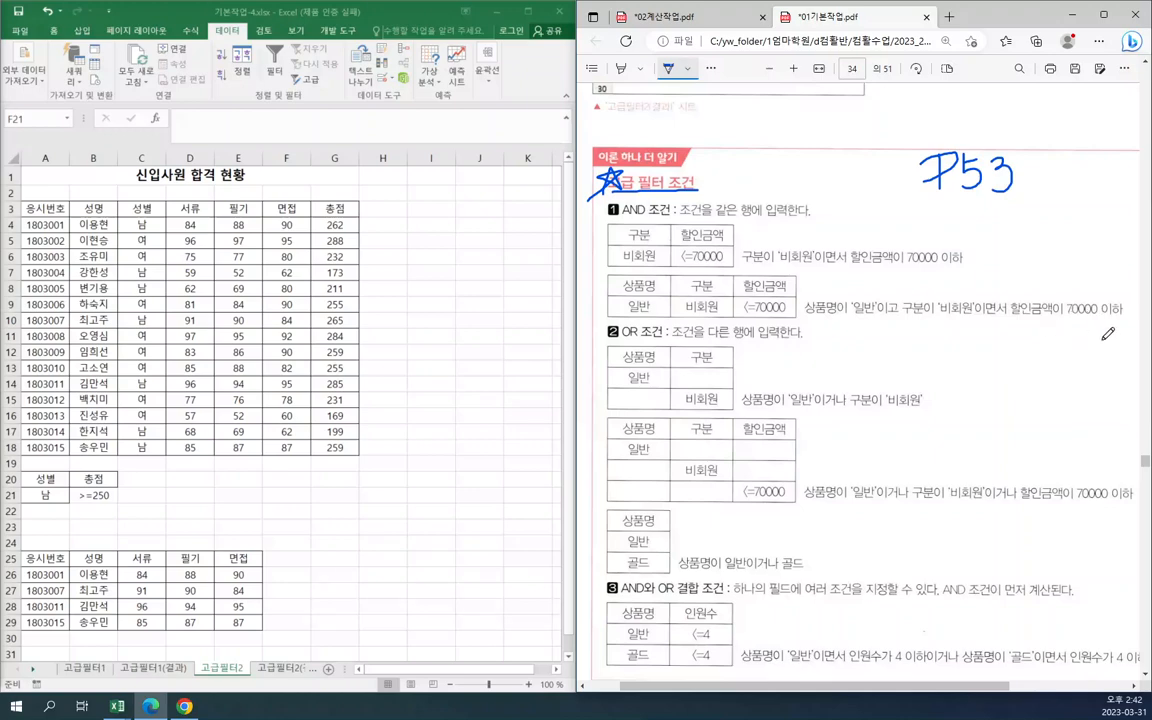
scroll(1111, 330, down, 2)
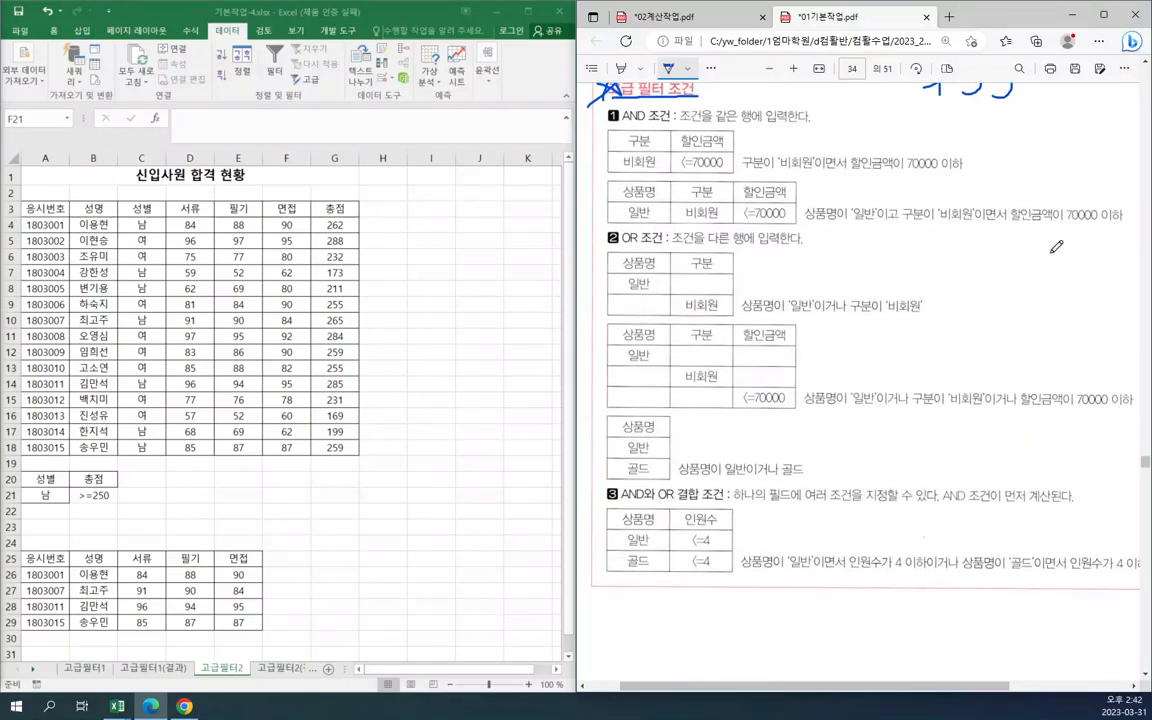
scroll(940, 238, up, 2)
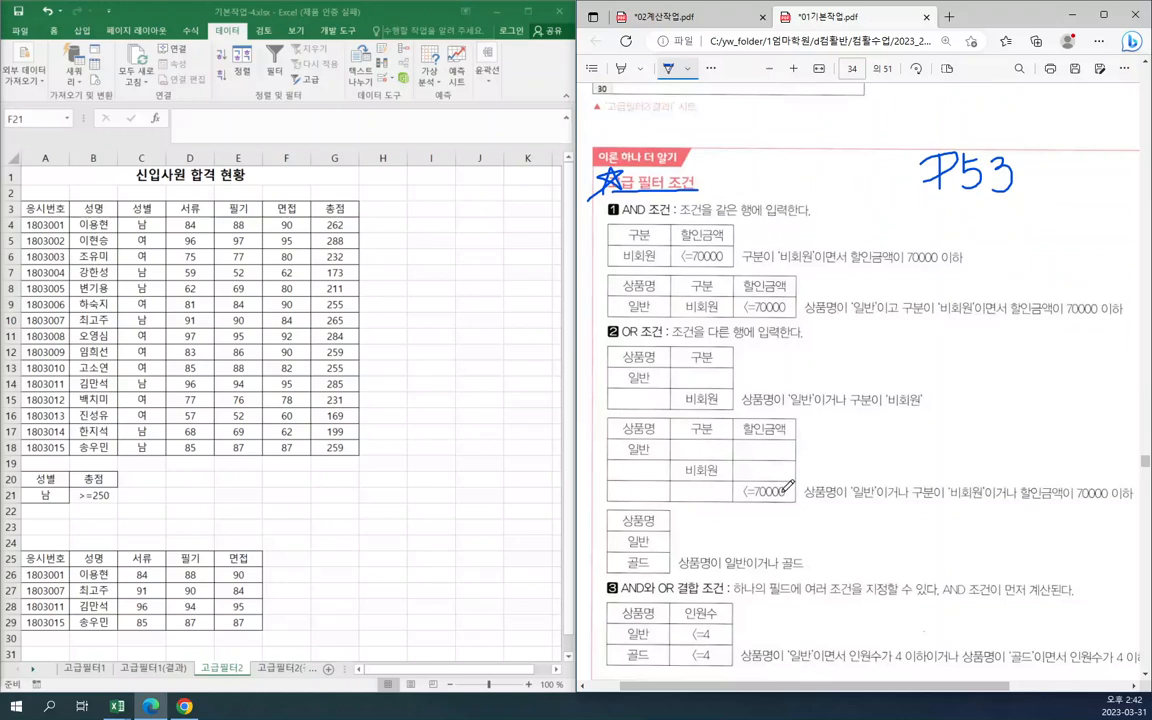
- Bring up exercise 3 on PDF page 35 and open the matching worksheet 고급필터3
scroll(1082, 344, down, 8)
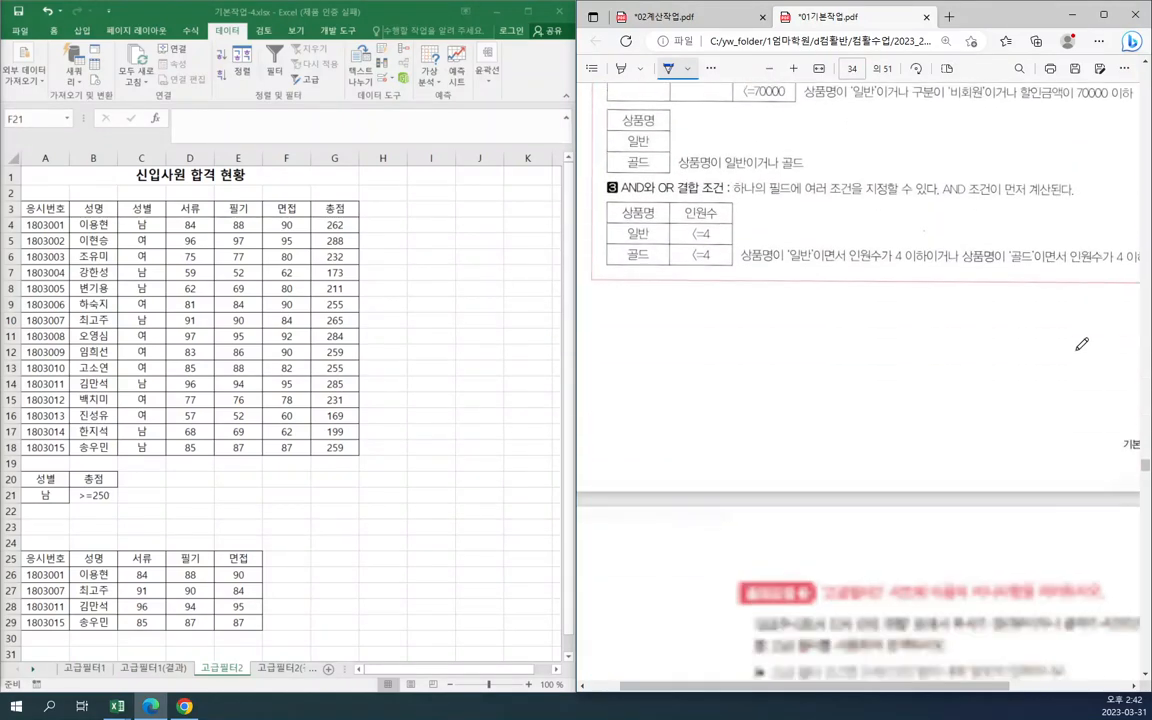
scroll(1082, 344, down, 5)
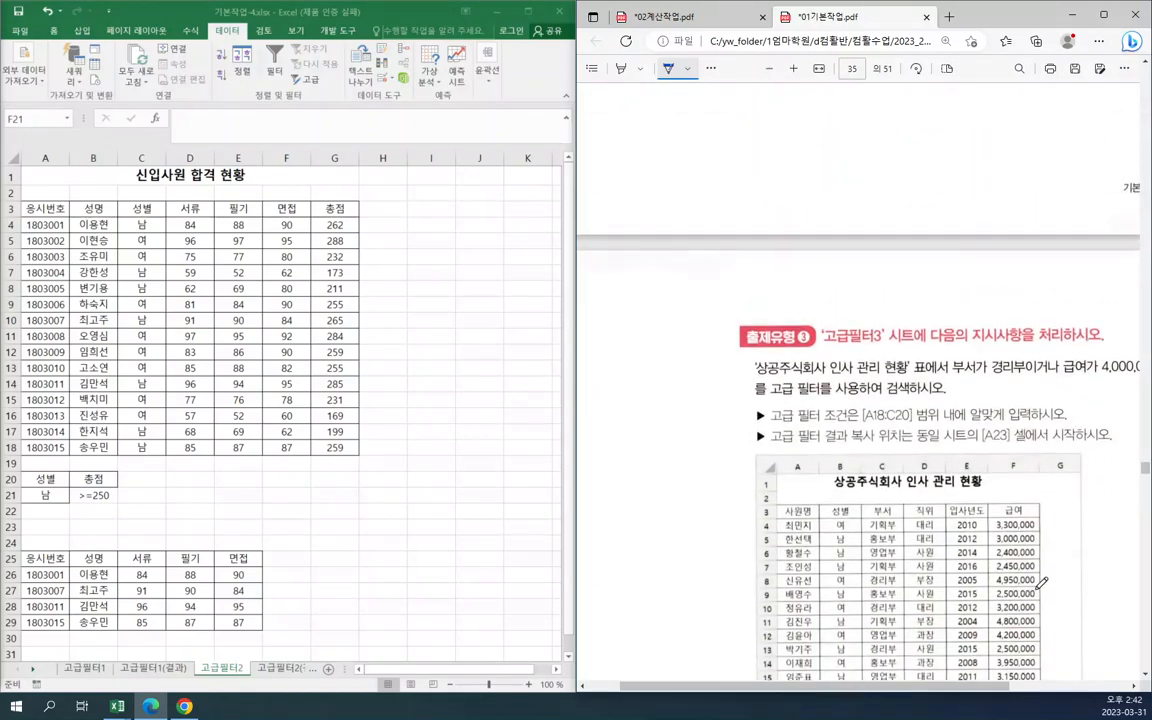
drag(981, 686, 1076, 694)
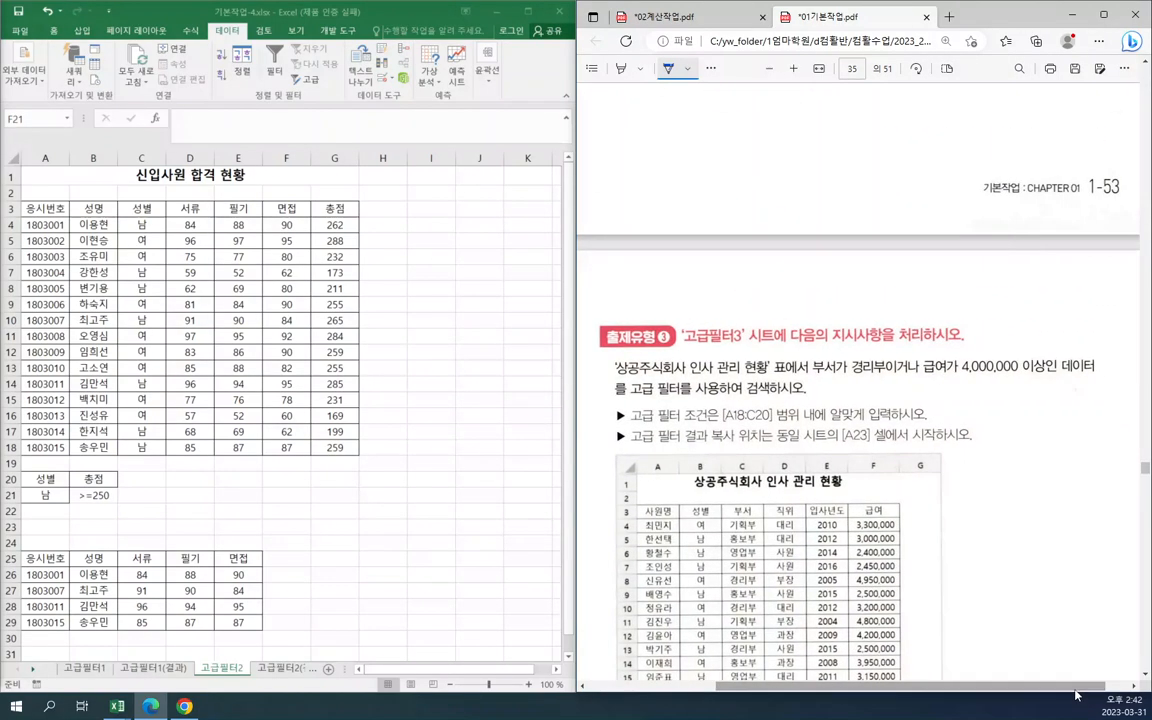
scroll(995, 455, down, 4)
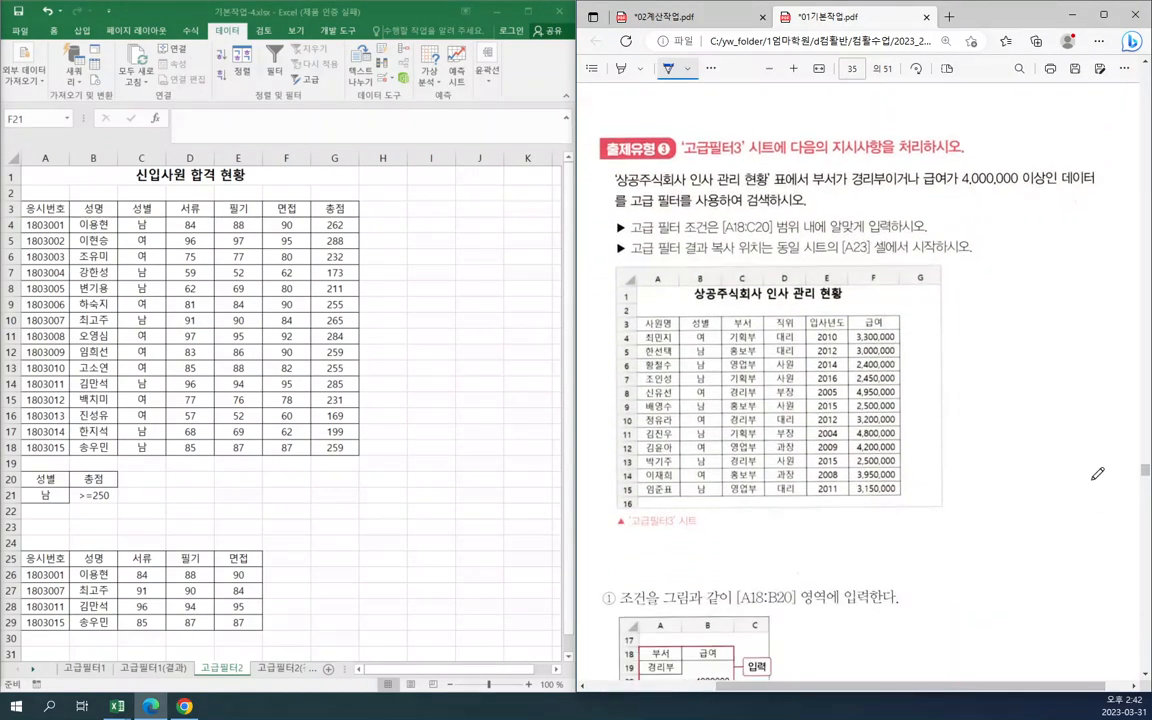
scroll(895, 339, down, 1)
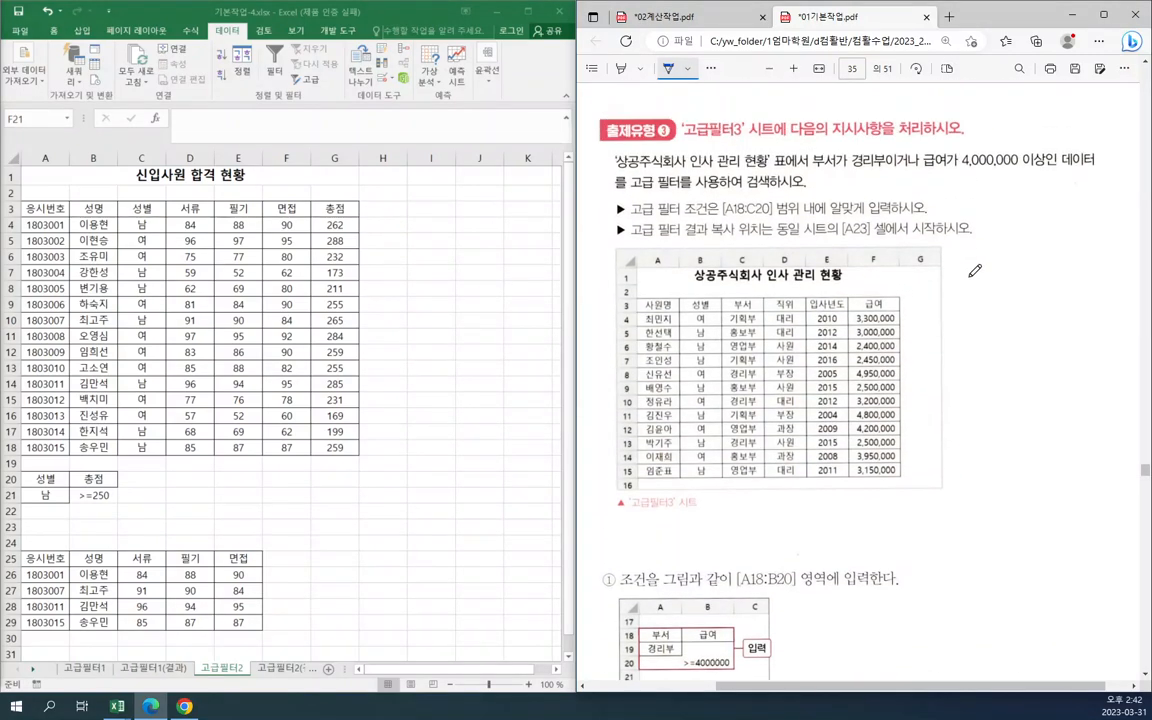
scroll(974, 270, up, 1)
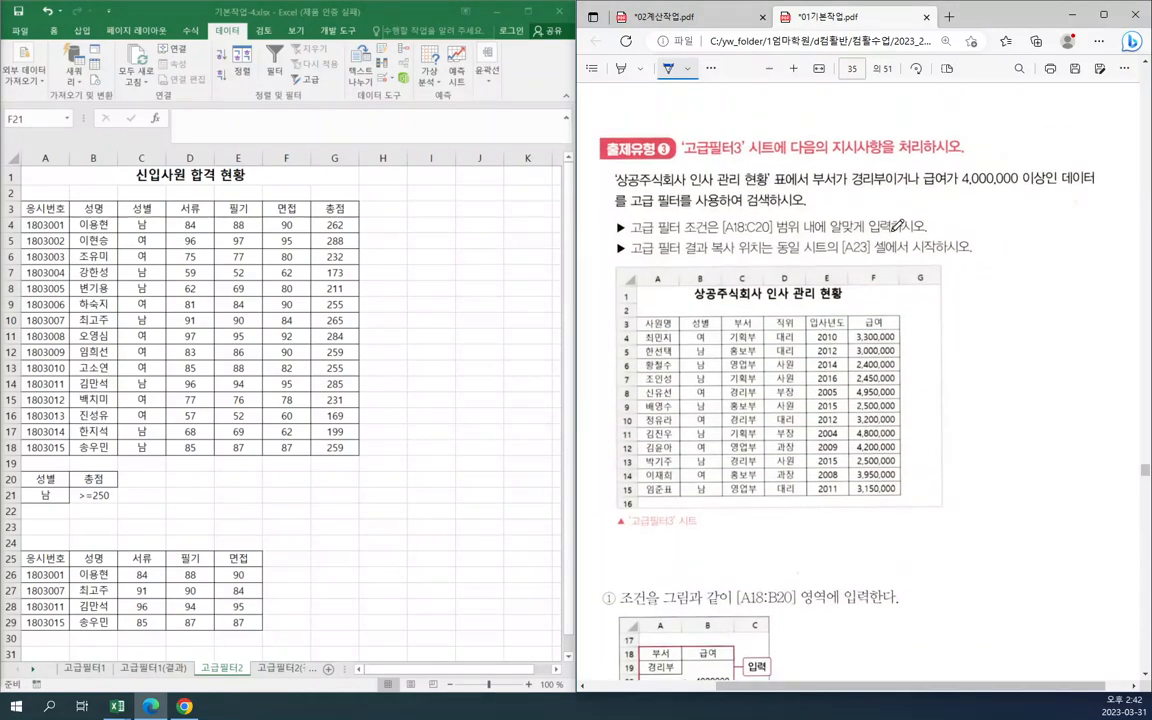
click(36, 676)
click(36, 676)
click(36, 676)
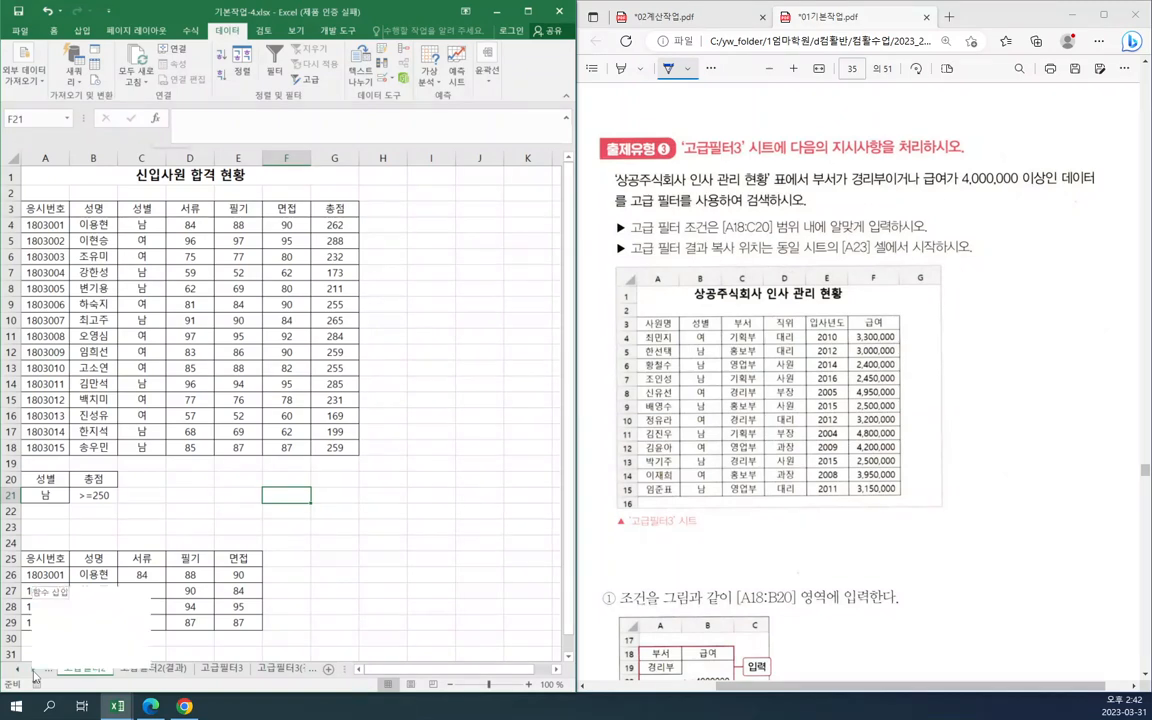
click(214, 673)
click(433, 404)
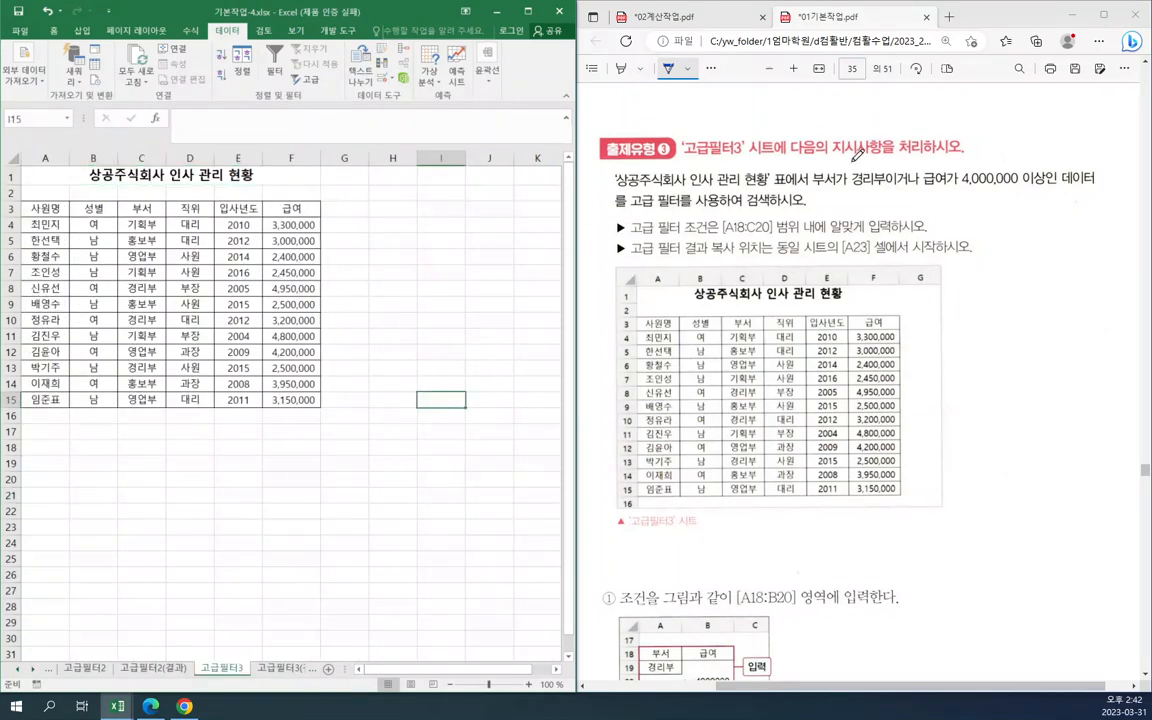
- Highlight the 부서 and 급여 conditions, 고급 필터, the criteria range [A18:C20], 결과 복사 위치 and [A23] in yellow
click(619, 68)
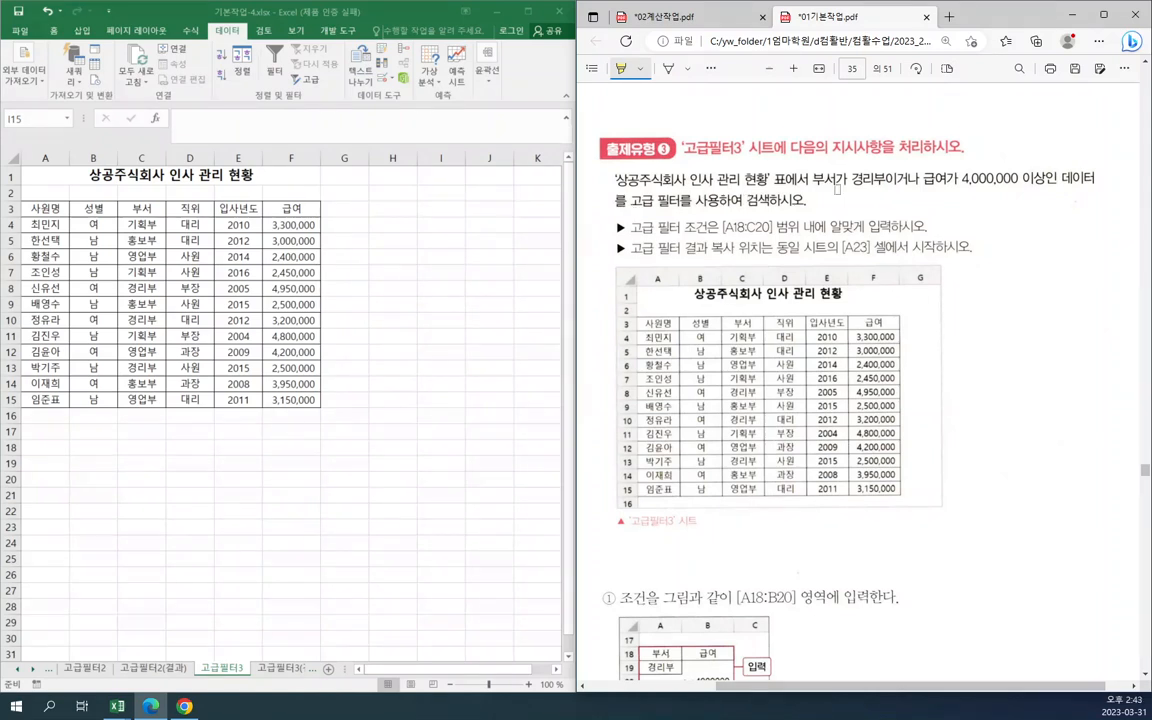
drag(811, 178, 1045, 178)
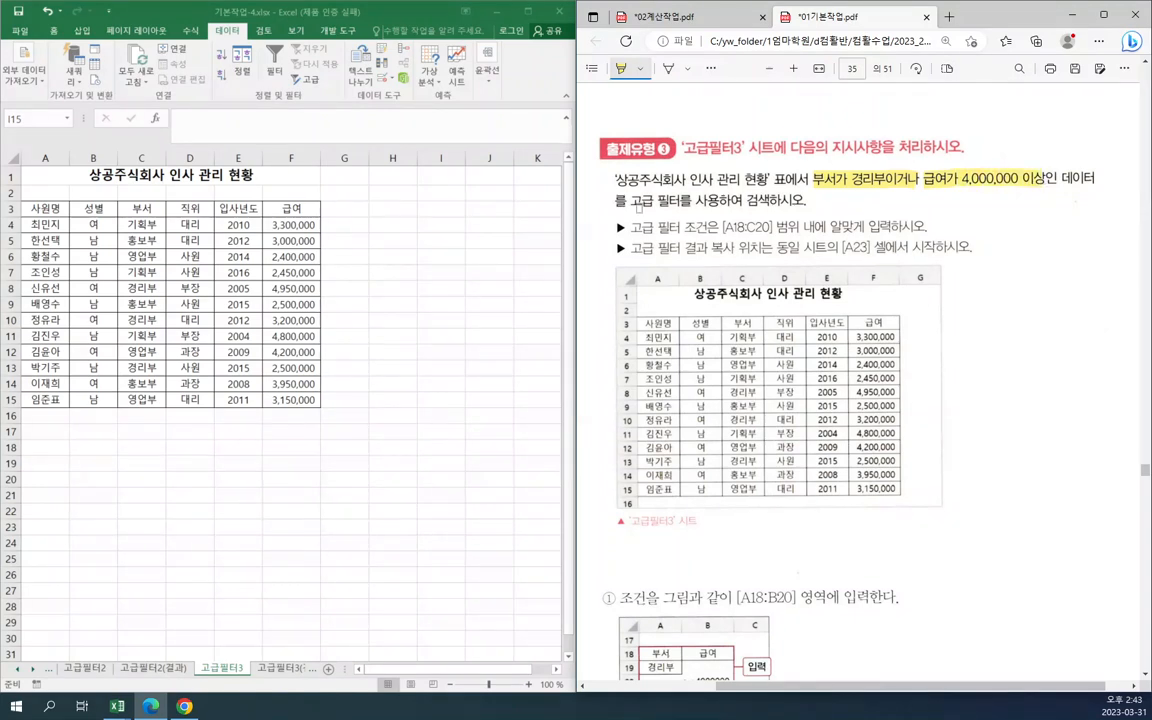
drag(630, 200, 773, 227)
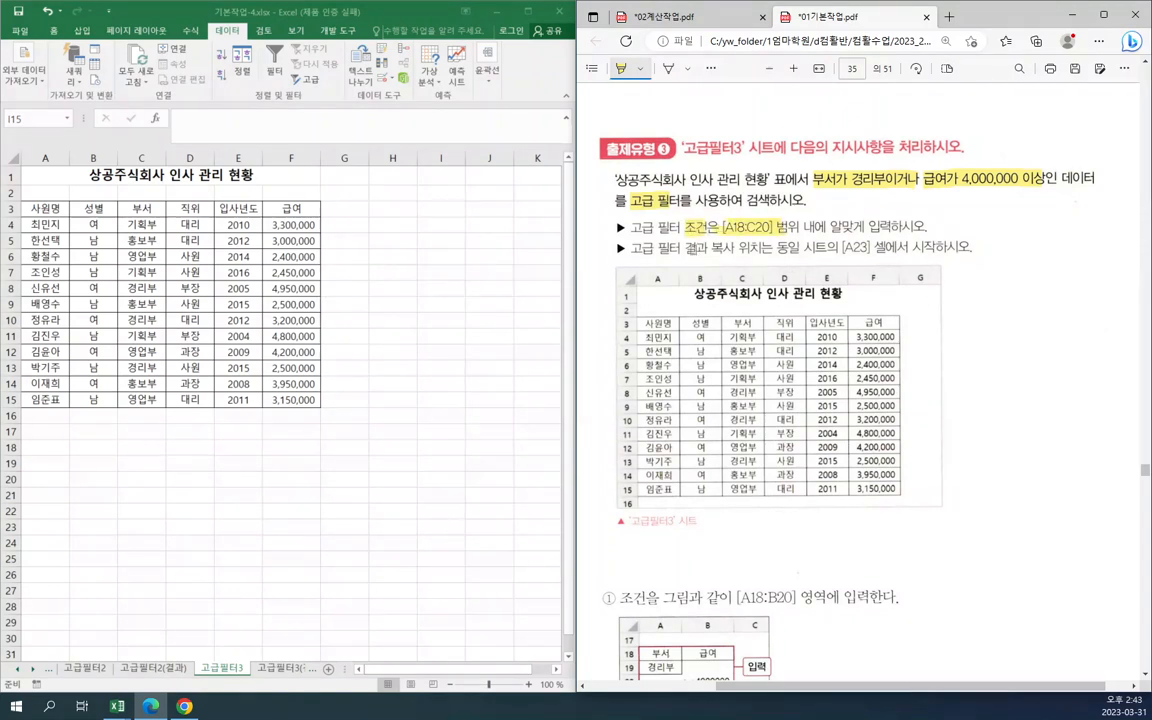
drag(686, 247, 752, 247)
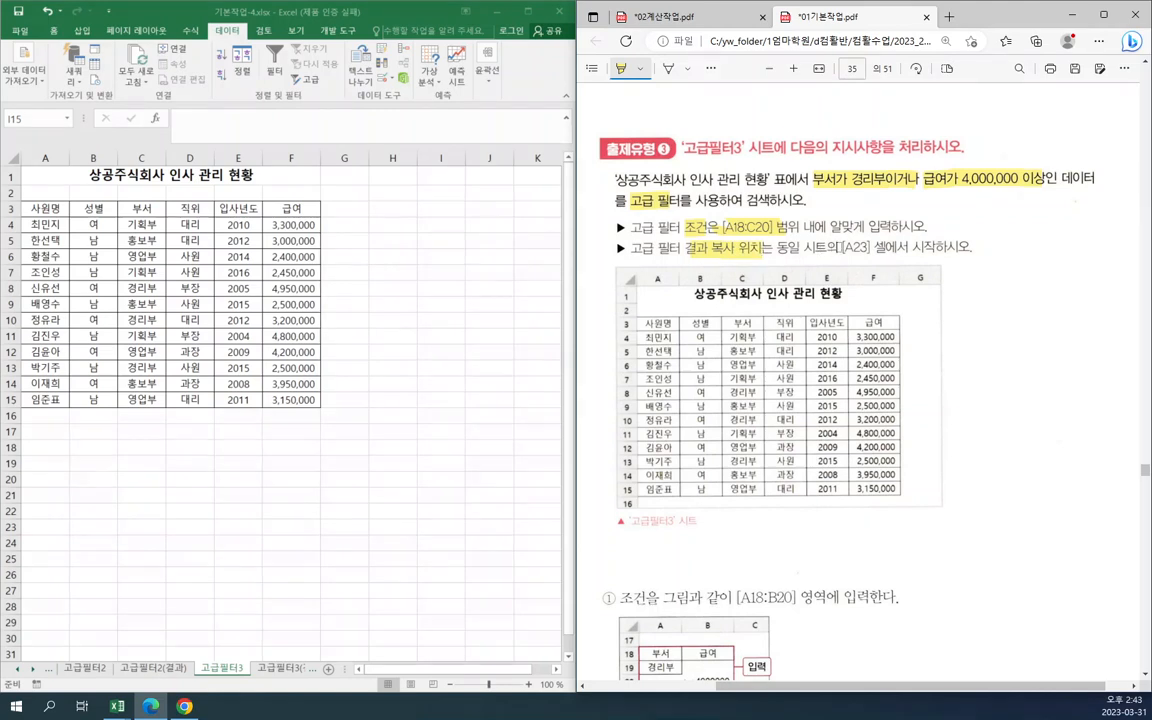
drag(840, 247, 884, 247)
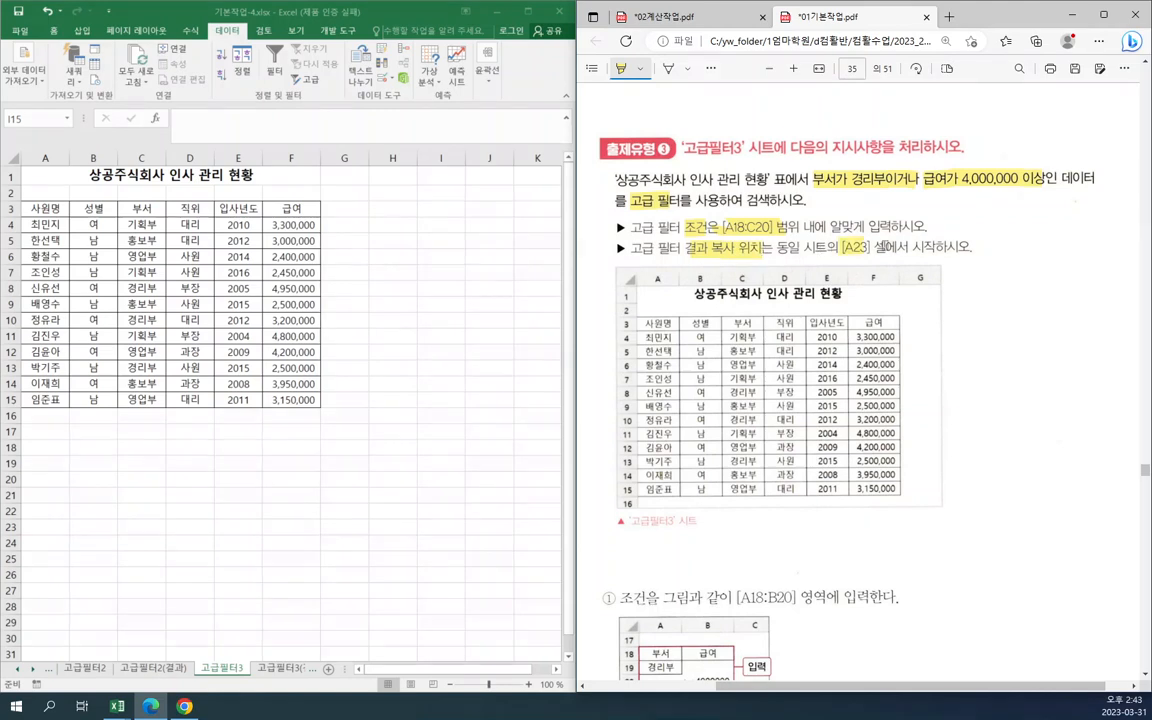
- In the exercise 3 task, underline the 부서 and 급여 conditions in blue and circle 거나 with a tick
click(667, 69)
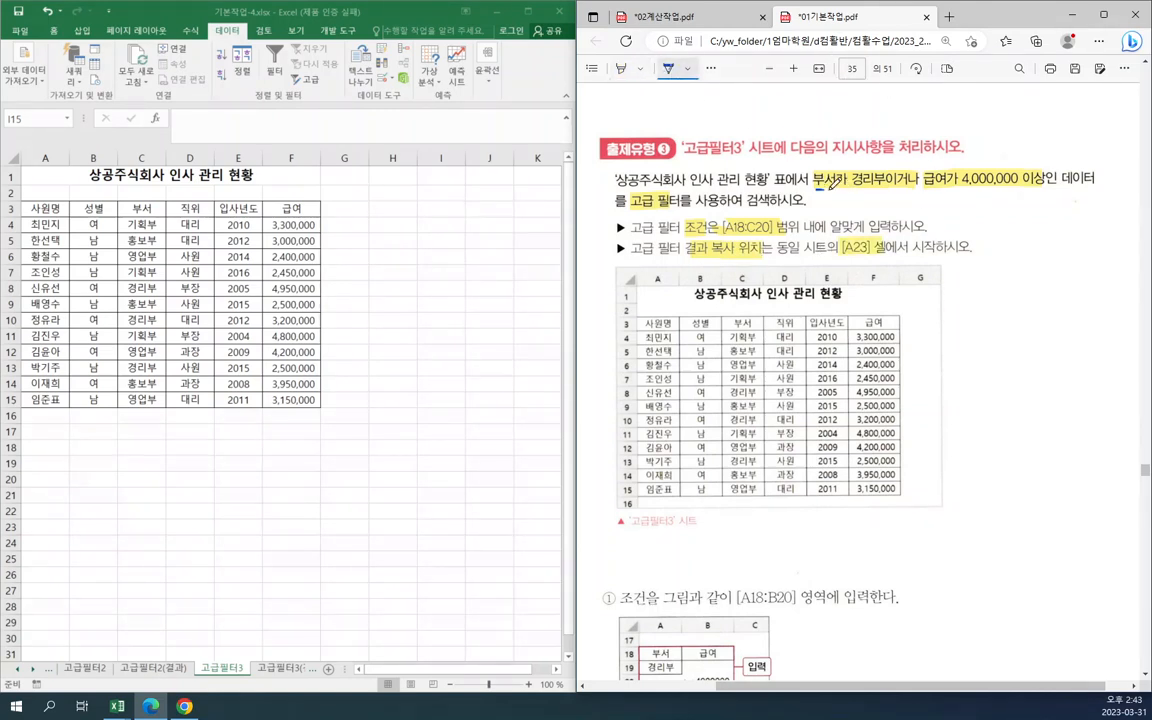
drag(826, 186, 1062, 186)
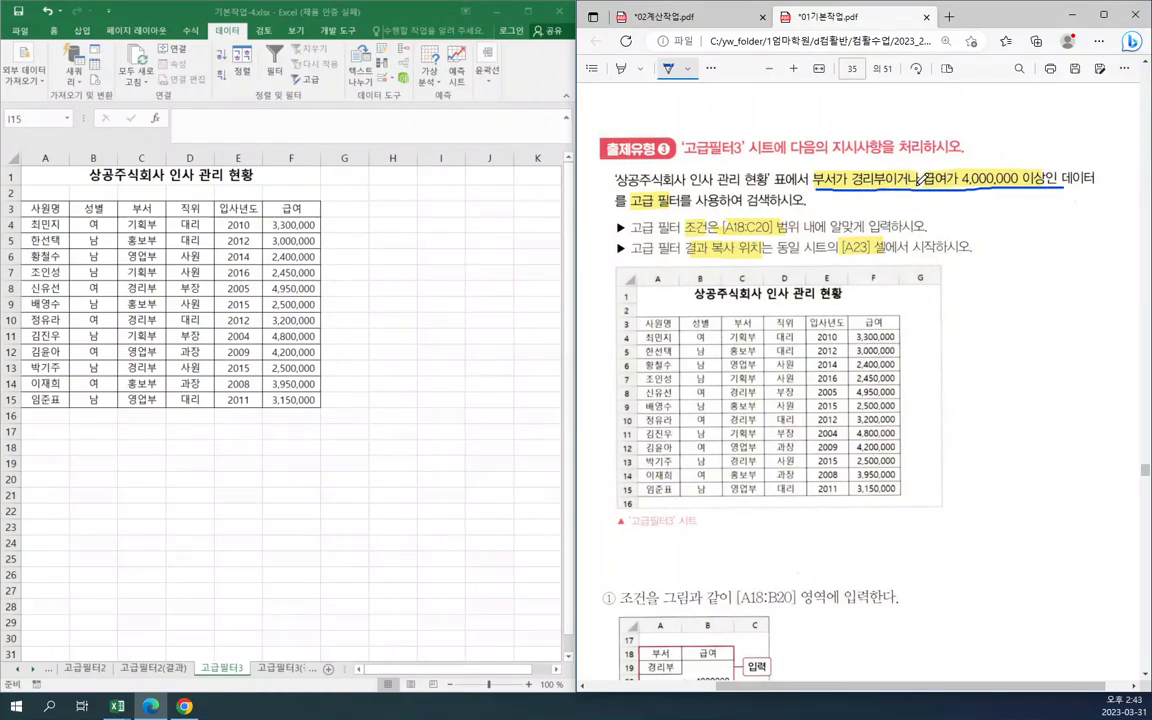
drag(918, 178, 912, 172)
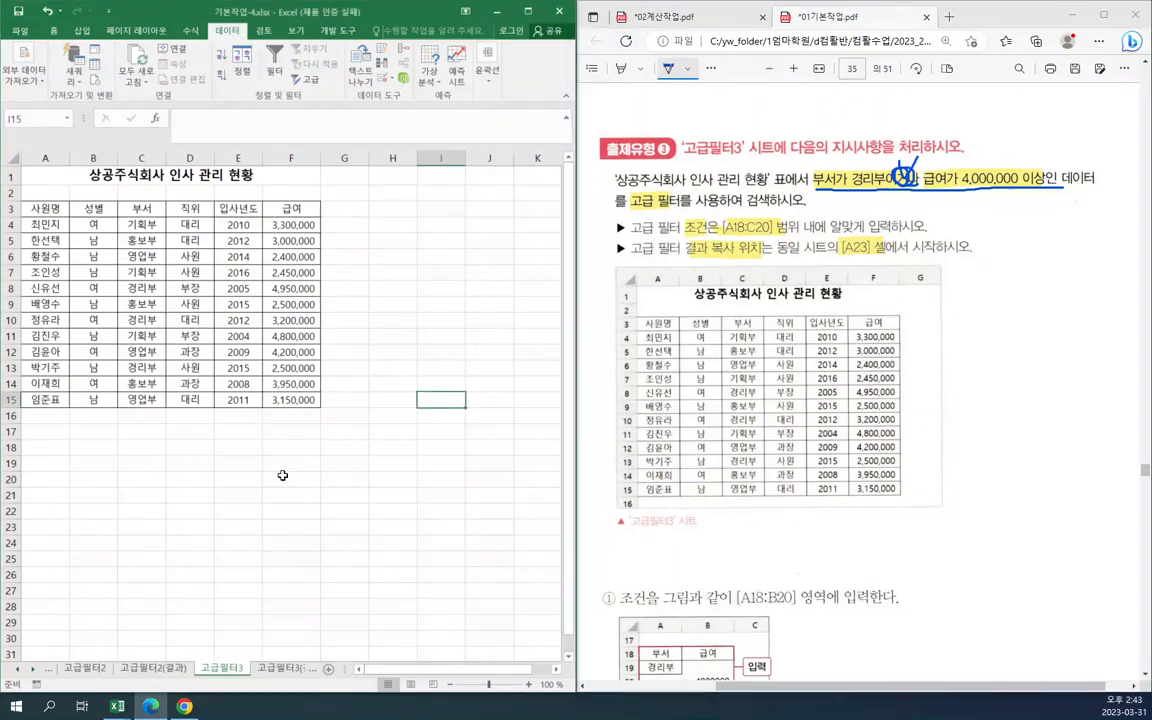
- Copy the column headers 부서 and 급여 from row 3 of 고급필터3 into A18:B18 as criteria headings
click(145, 479)
click(52, 449)
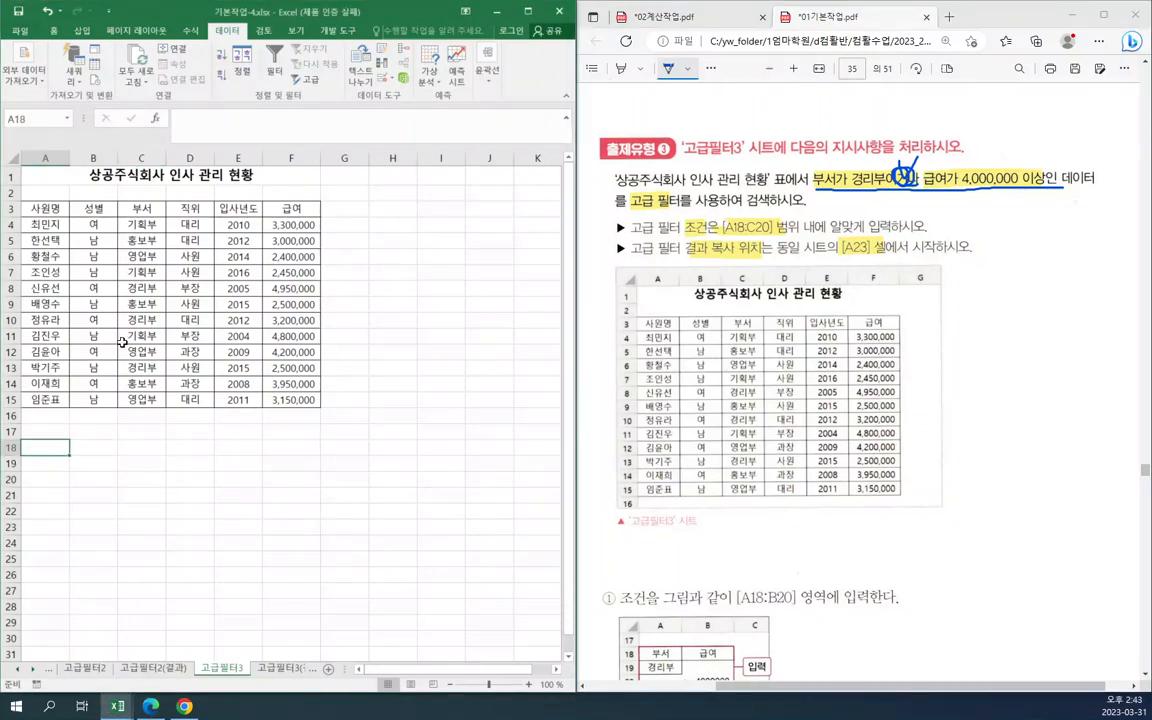
click(154, 209)
ctrl+click(290, 208)
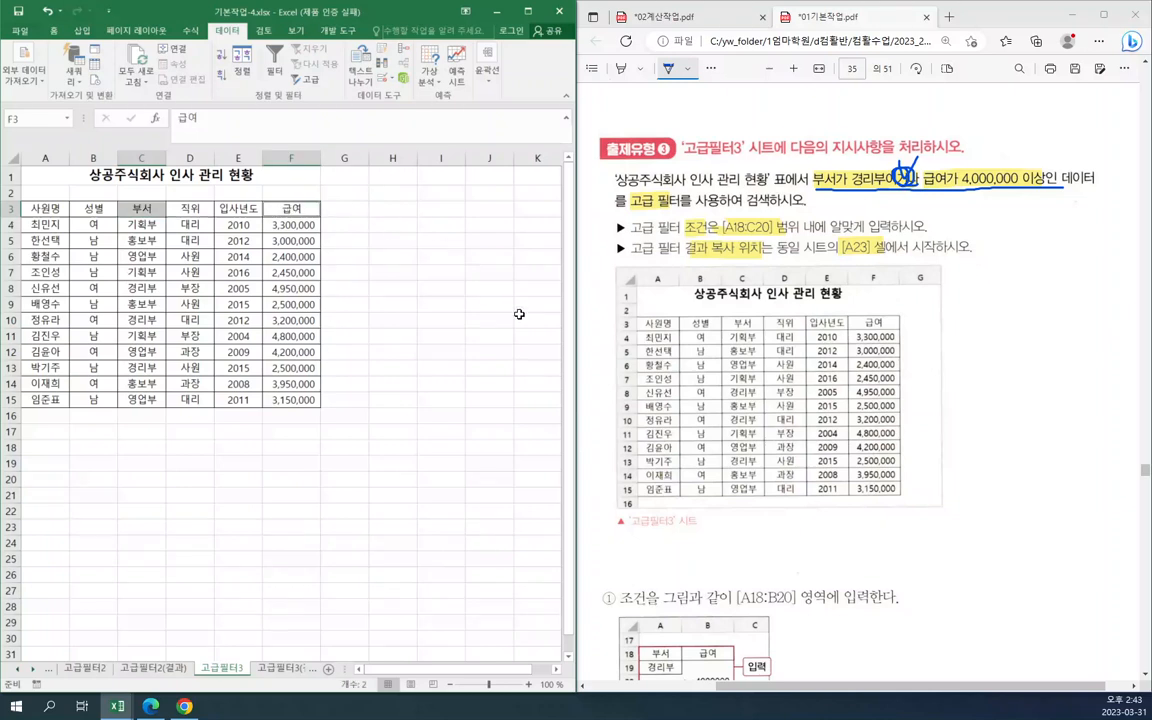
key(ctrl+c)
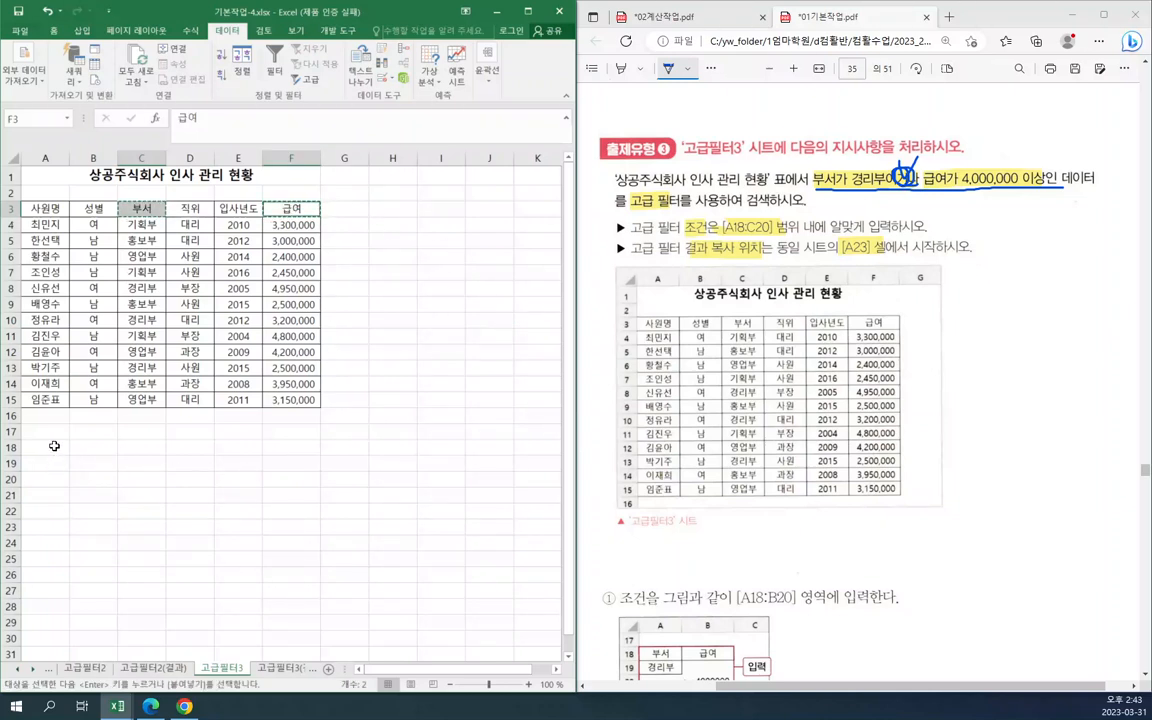
click(54, 447)
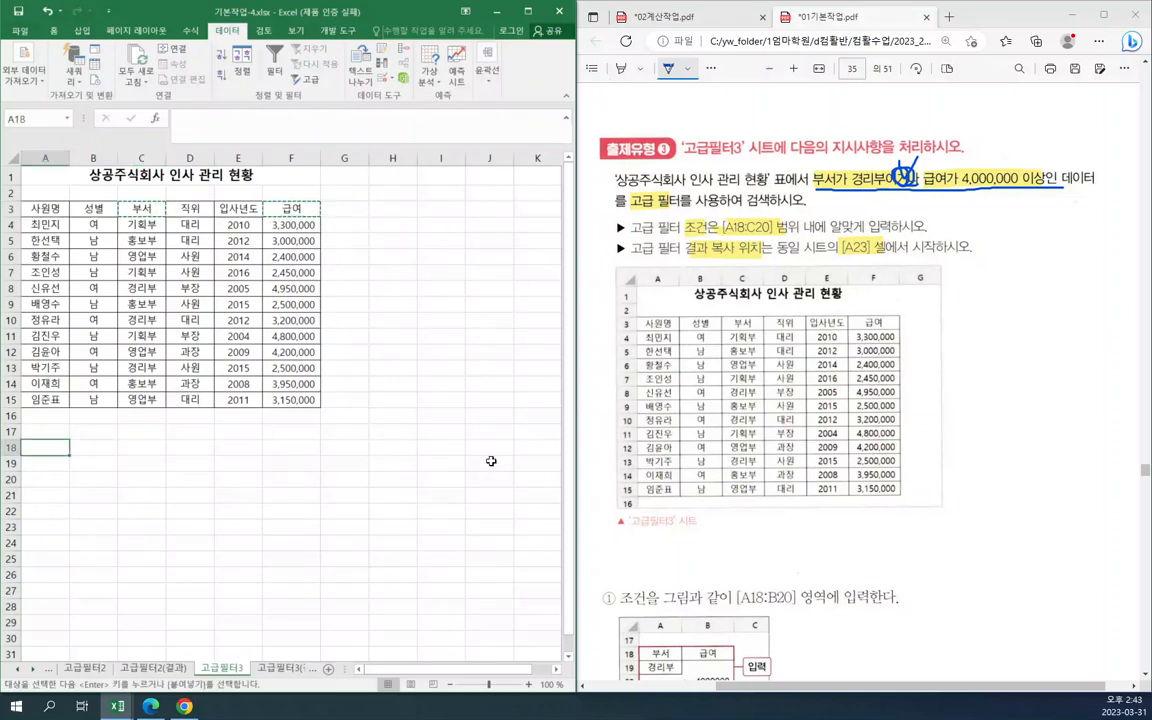
key(ctrl+v)
key(Down)
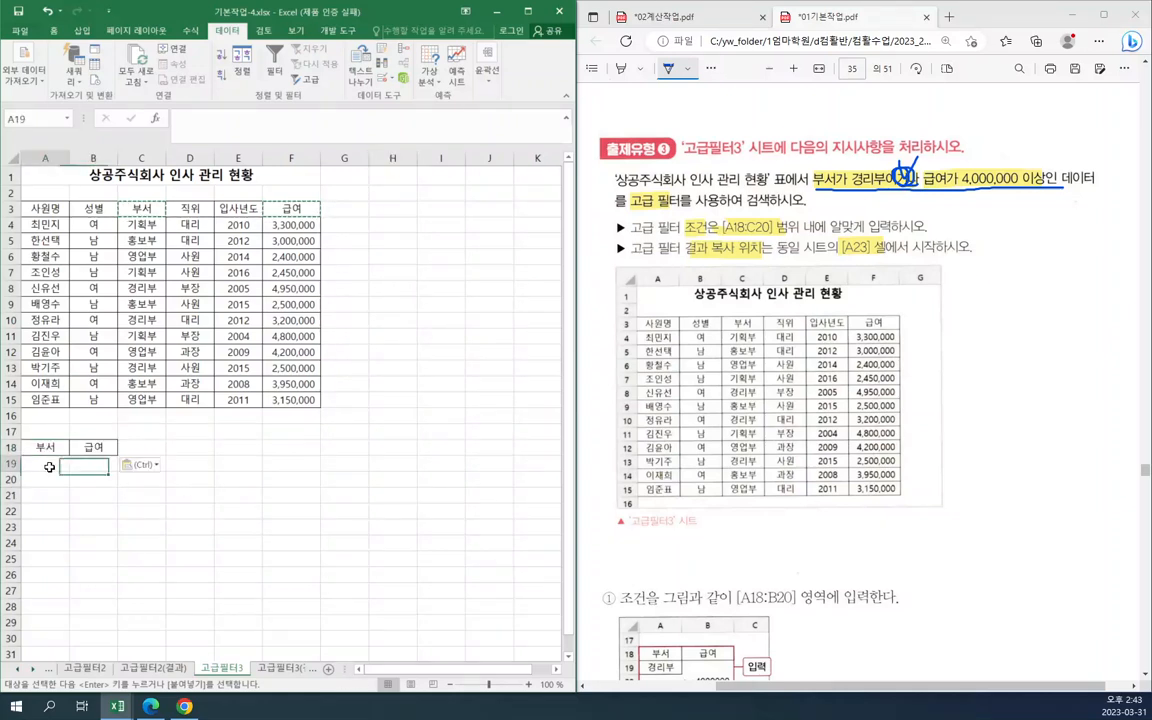
- Copy the value 경리부 from C8 into A19 under the 부서 criteria heading
click(150, 288)
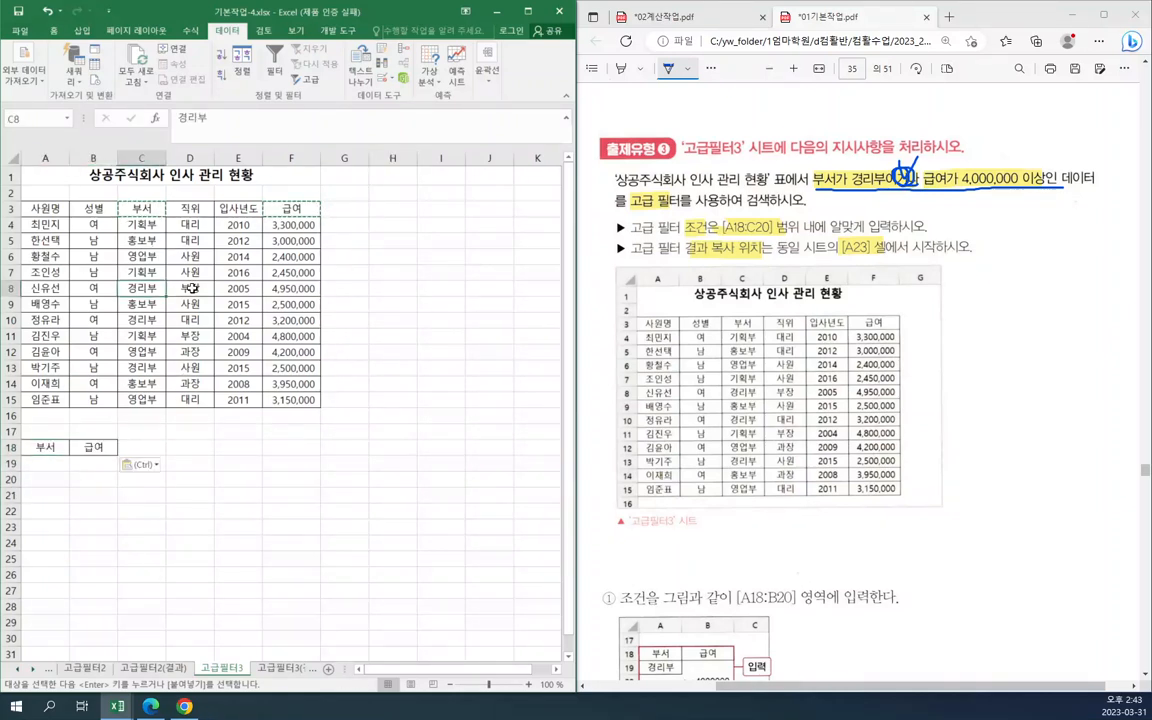
key(ctrl+c)
click(50, 463)
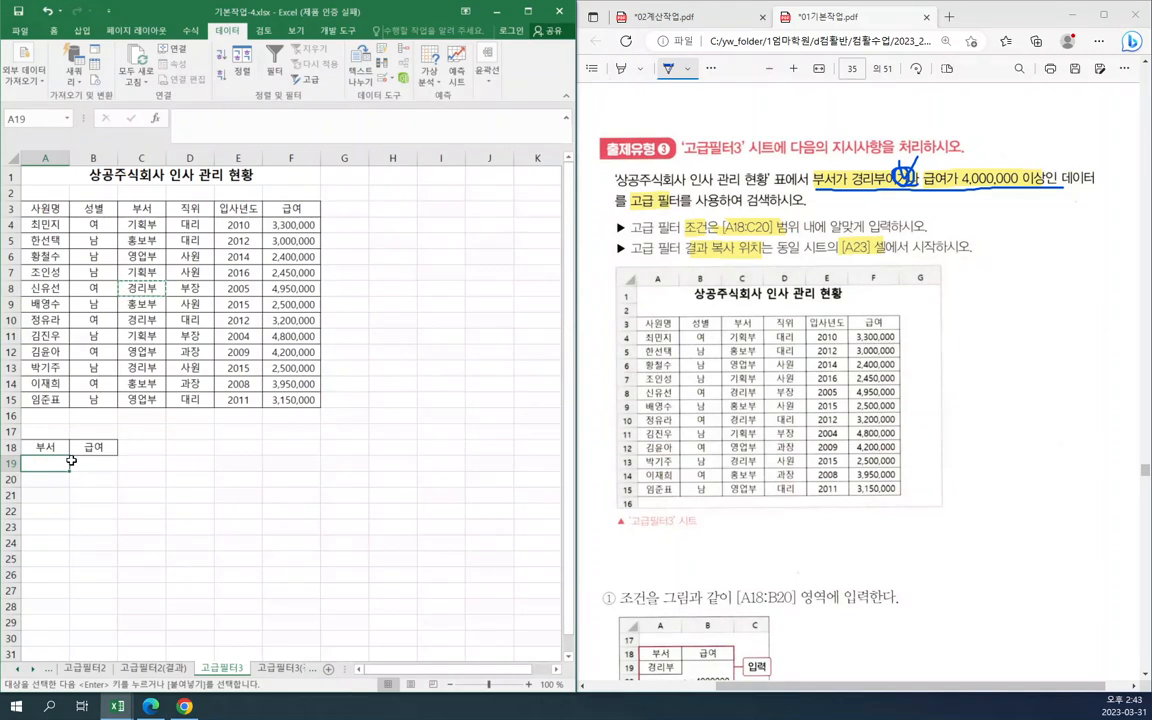
key(ctrl+v)
- Enter the salary criterion >=4000000 in B20, one row below the 경리부 condition
click(93, 463)
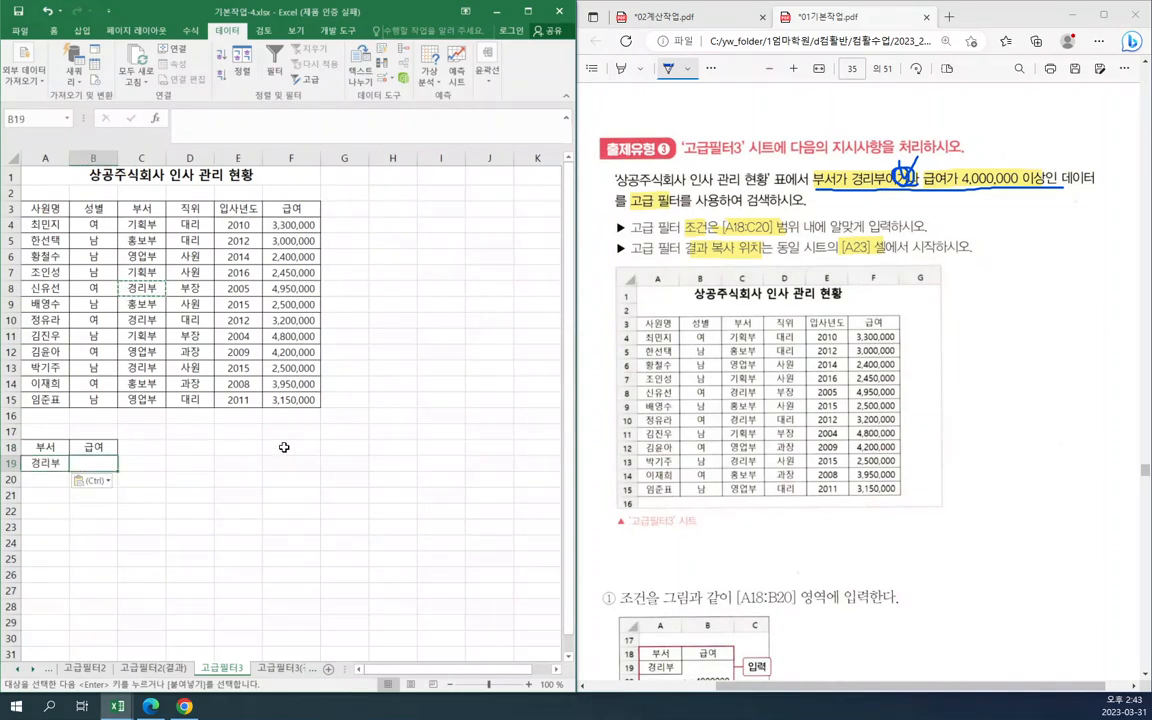
click(286, 510)
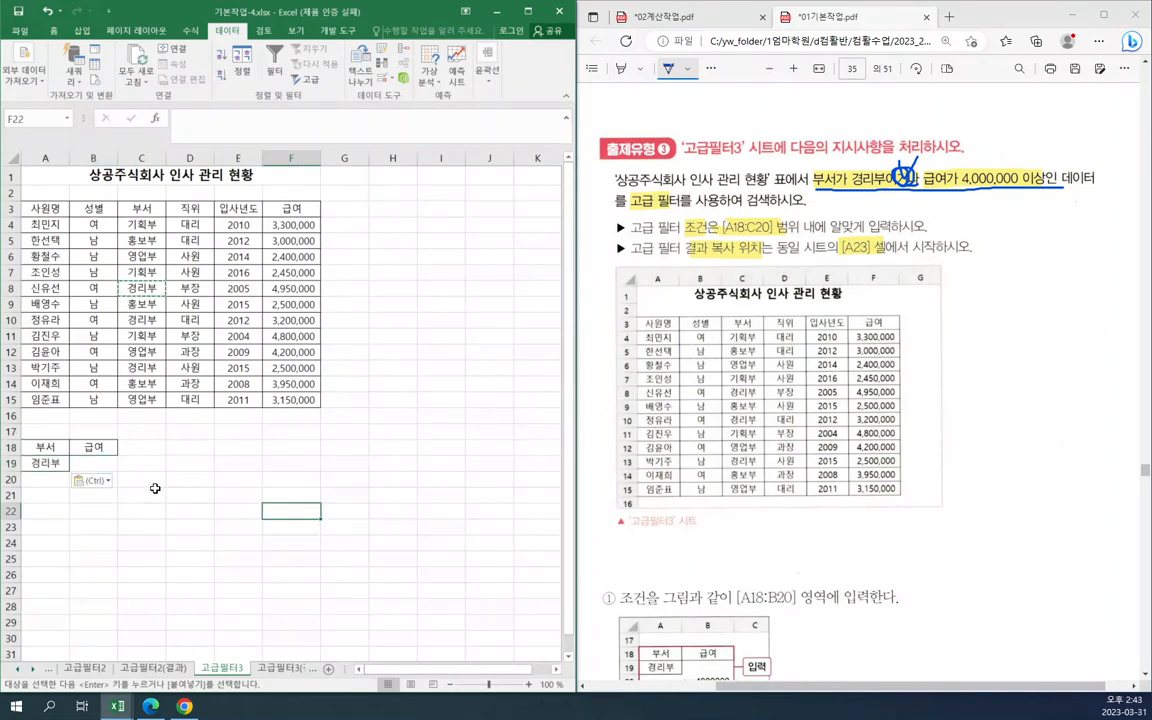
click(141, 480)
key(Left)
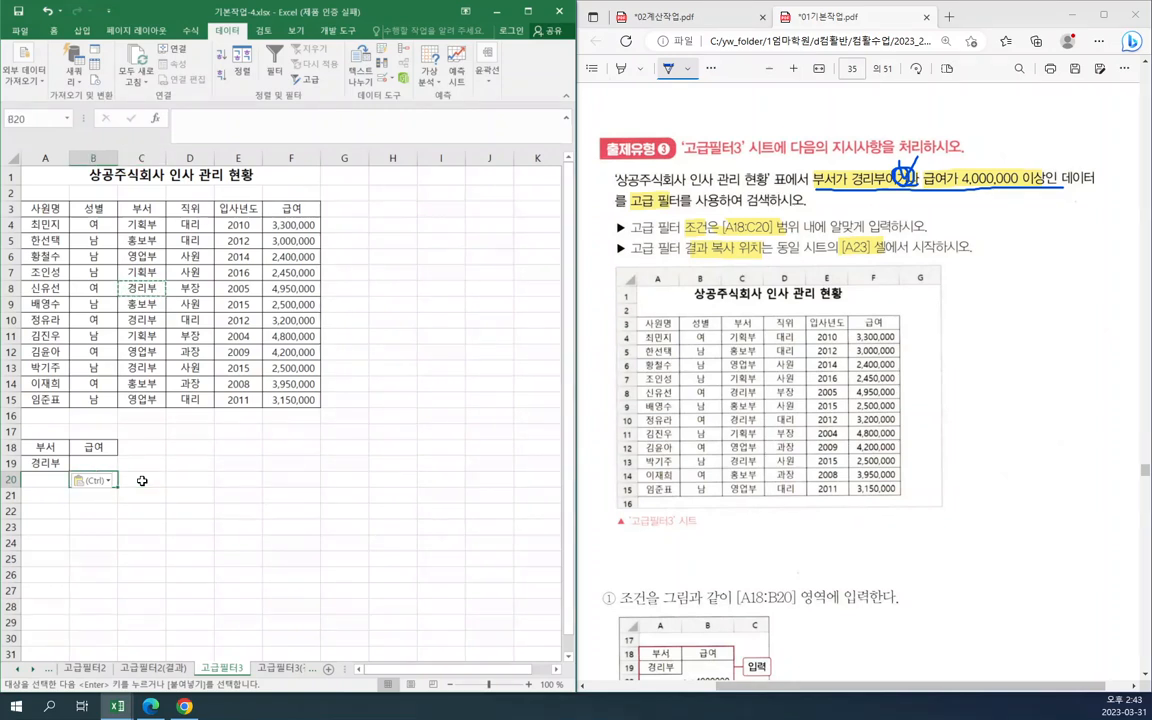
key(Escape)
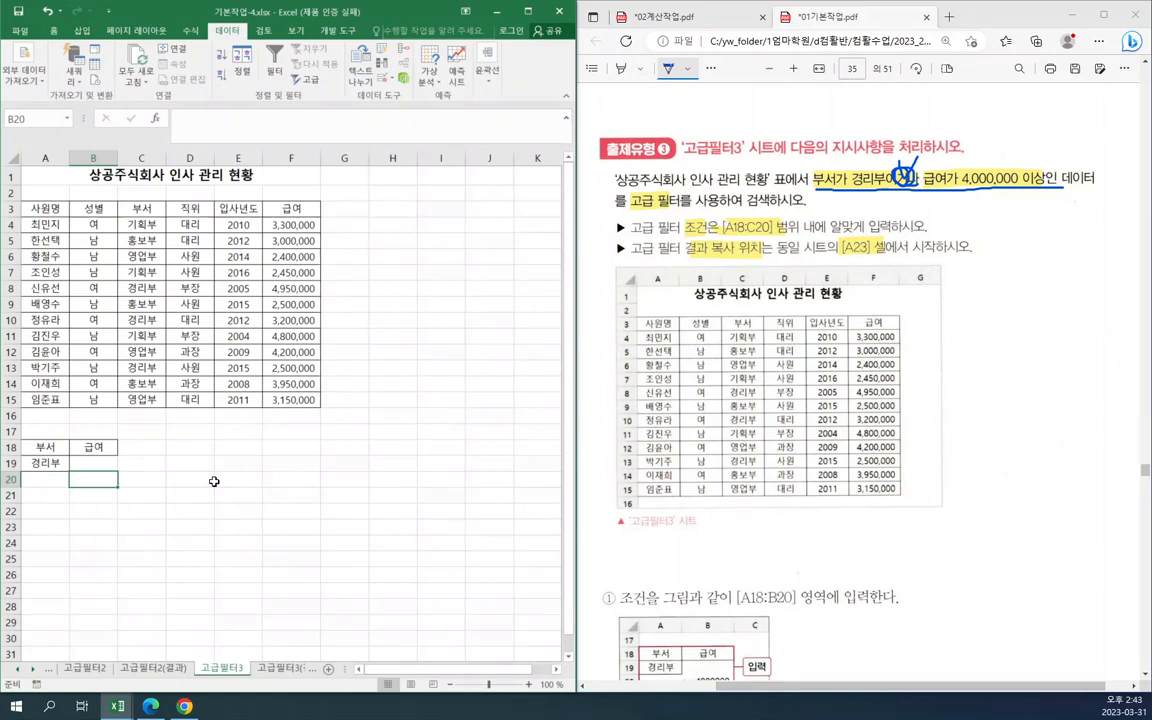
text(>=)
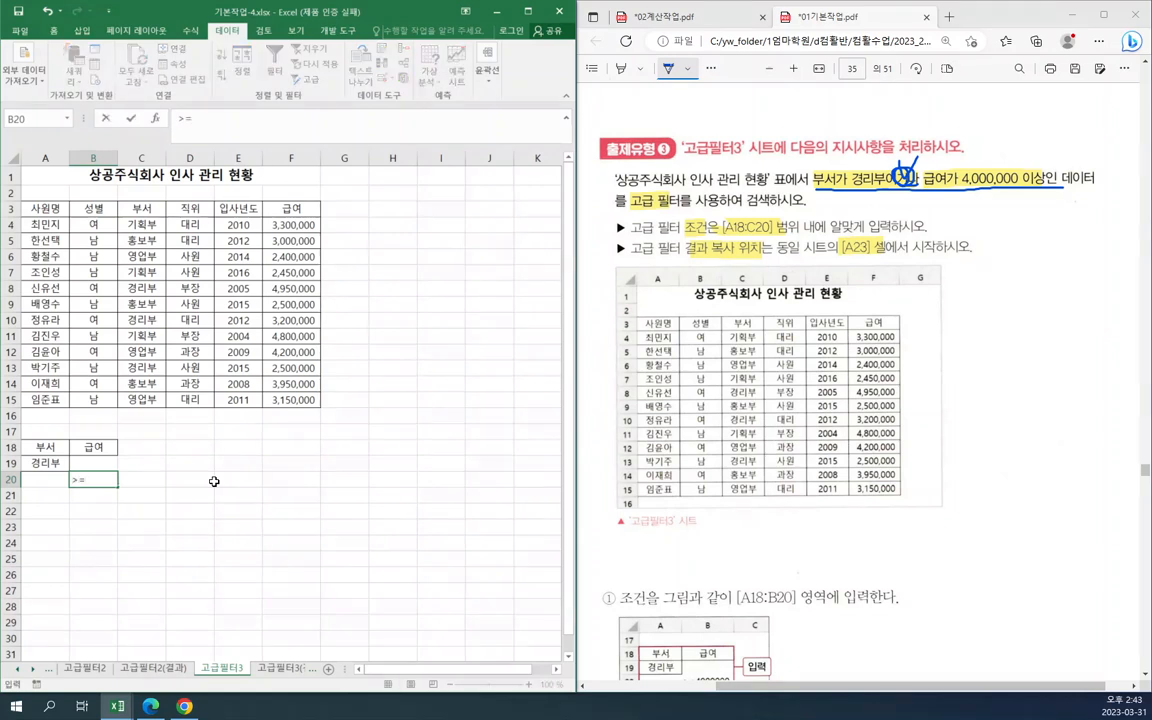
text(4000000)
key(Return)
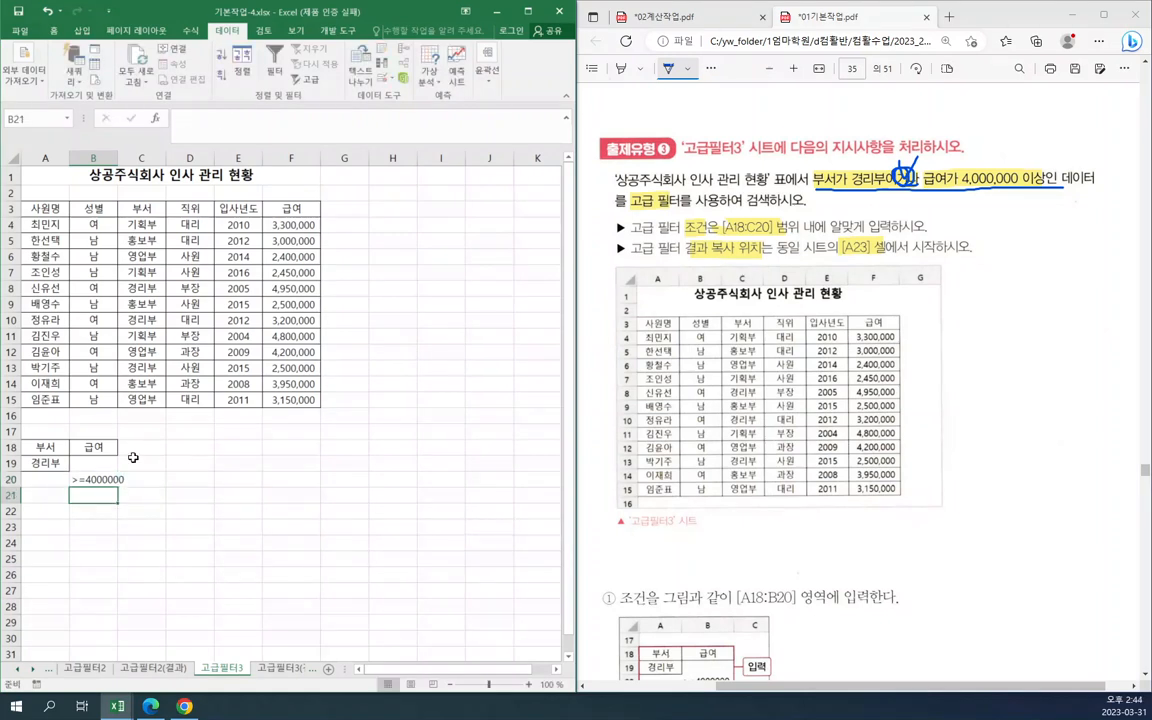
key(Up)
click(283, 497)
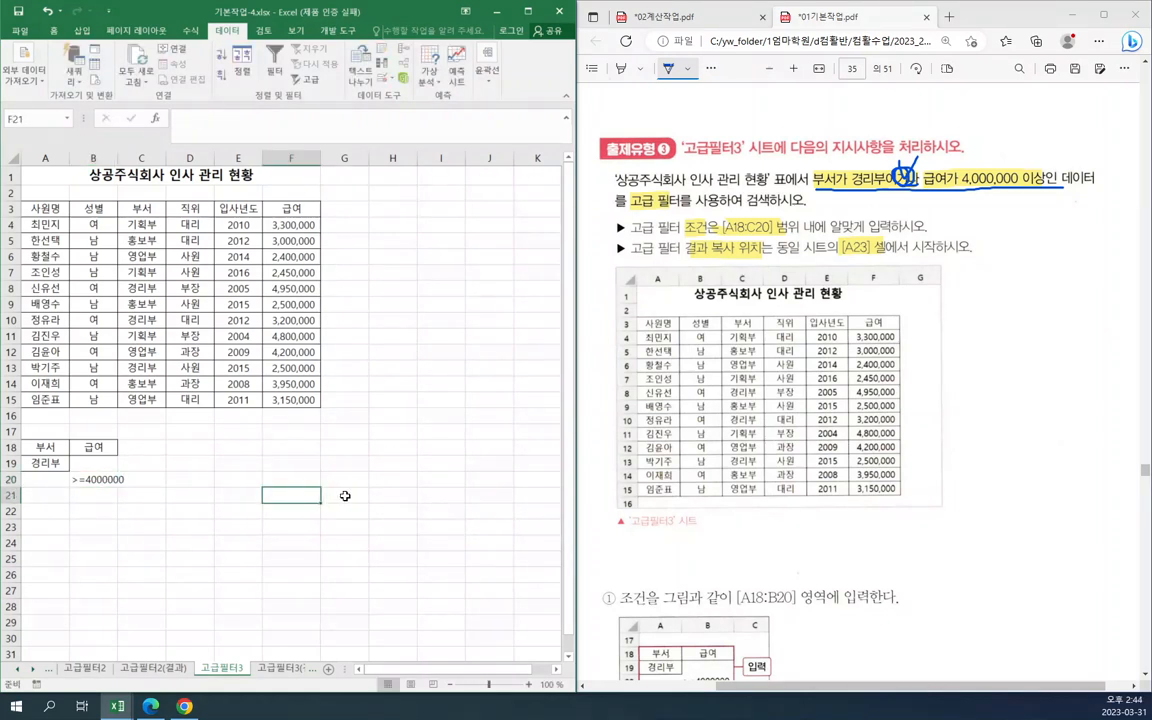
click(266, 466)
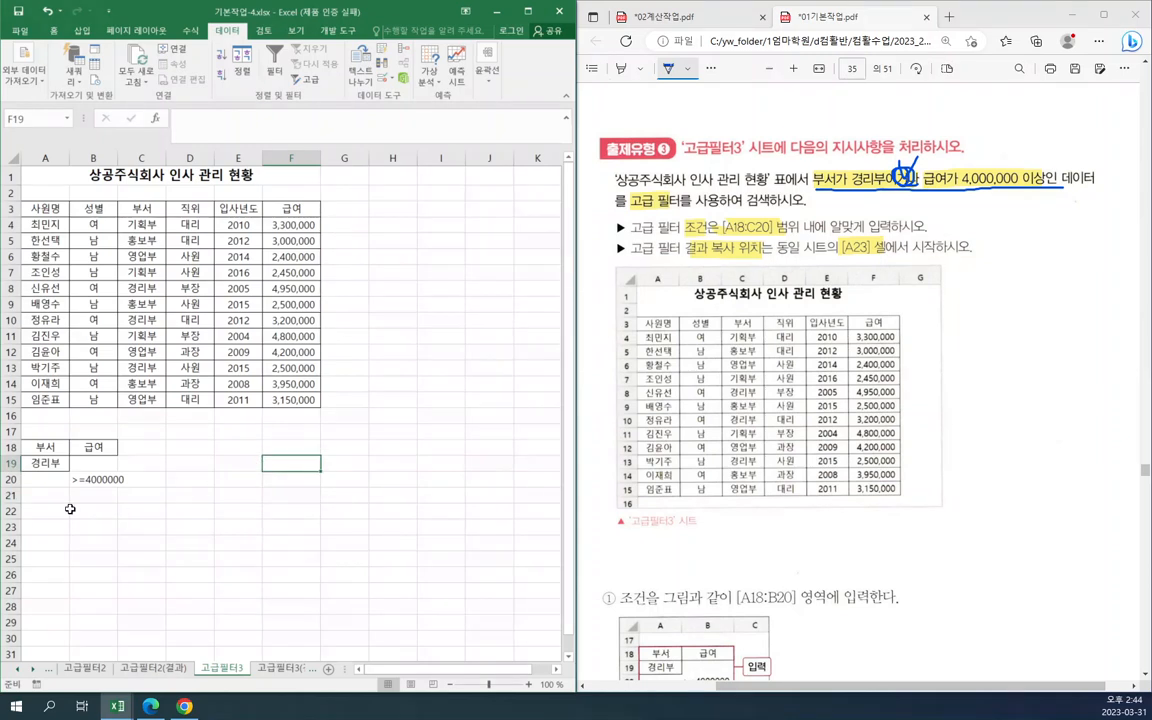
drag(11, 463, 11, 479)
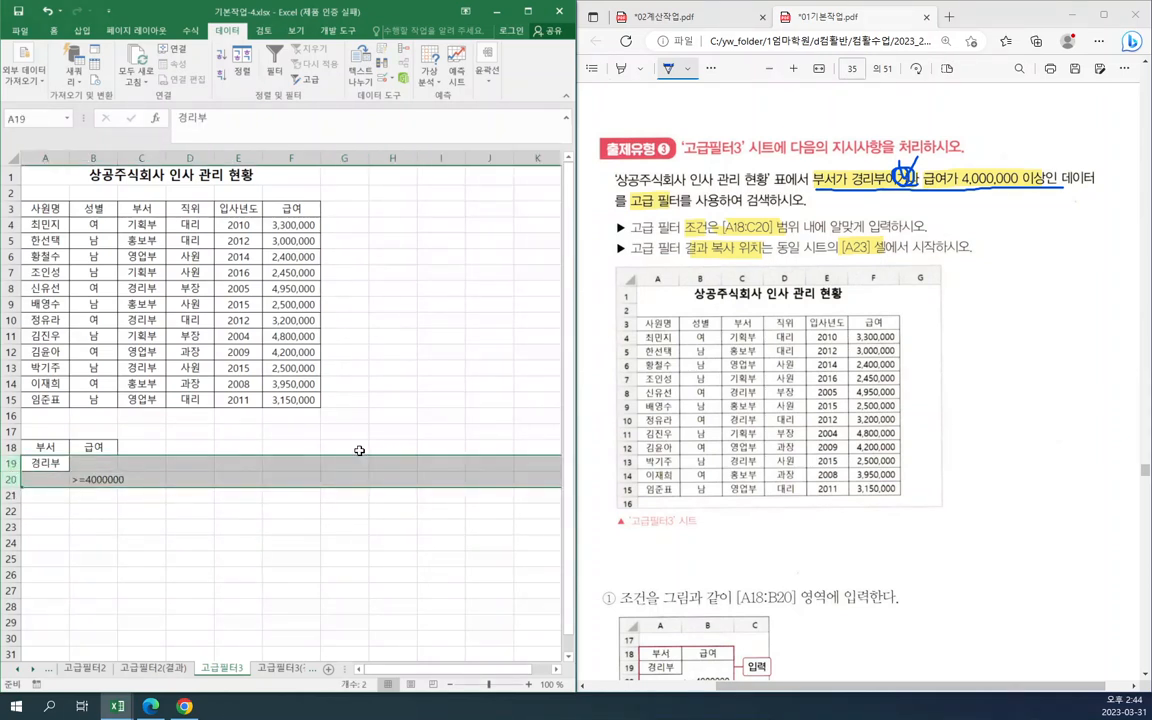
click(397, 320)
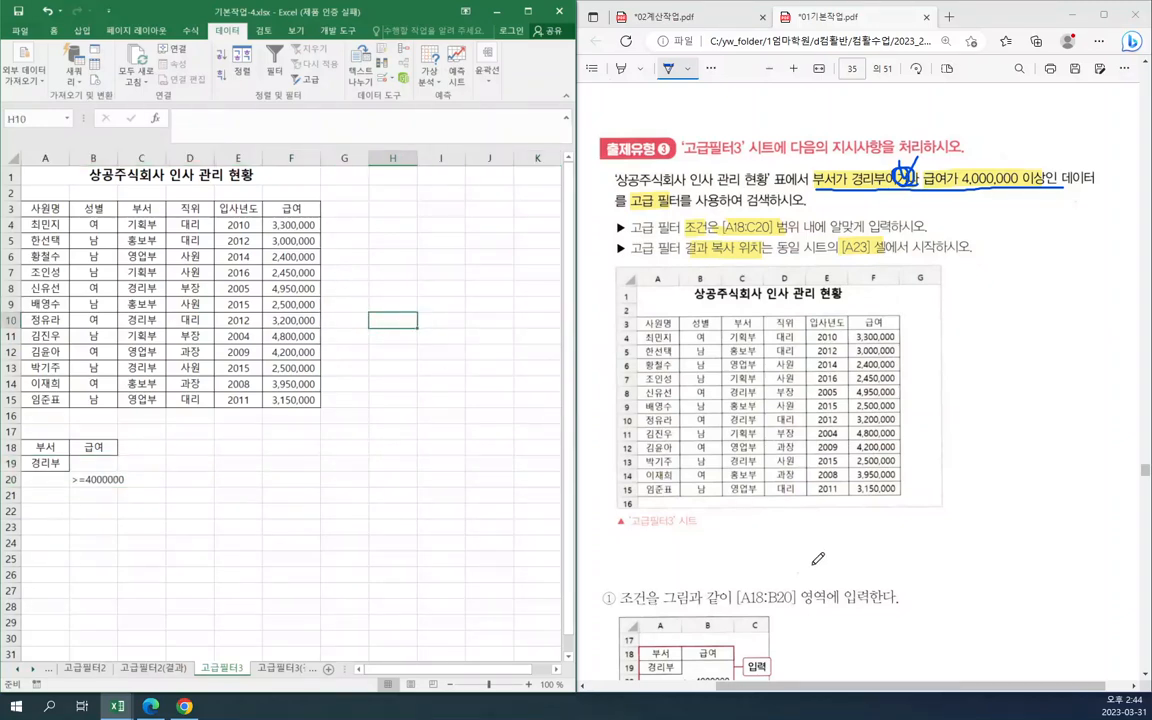
- In the PDF solution, draw a blue bracket beside the sample criteria figure for [A18:B20]
scroll(659, 430, down, 3)
mouse_move(646, 420)
mouse_down()
mouse_move(622, 482)
mouse_move(650, 525)
mouse_up()
- Start an Advanced Filter on the table A3:F15 with 다른 장소에 복사 as the result option
click(393, 320)
click(394, 292)
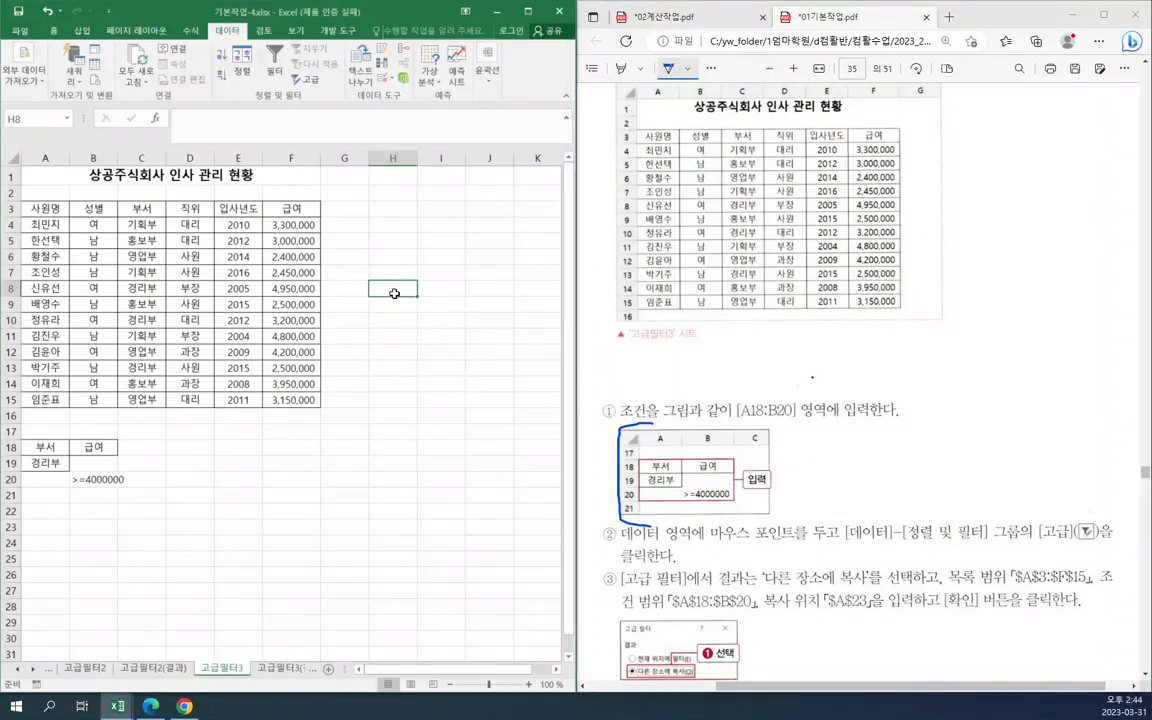
click(396, 245)
click(379, 213)
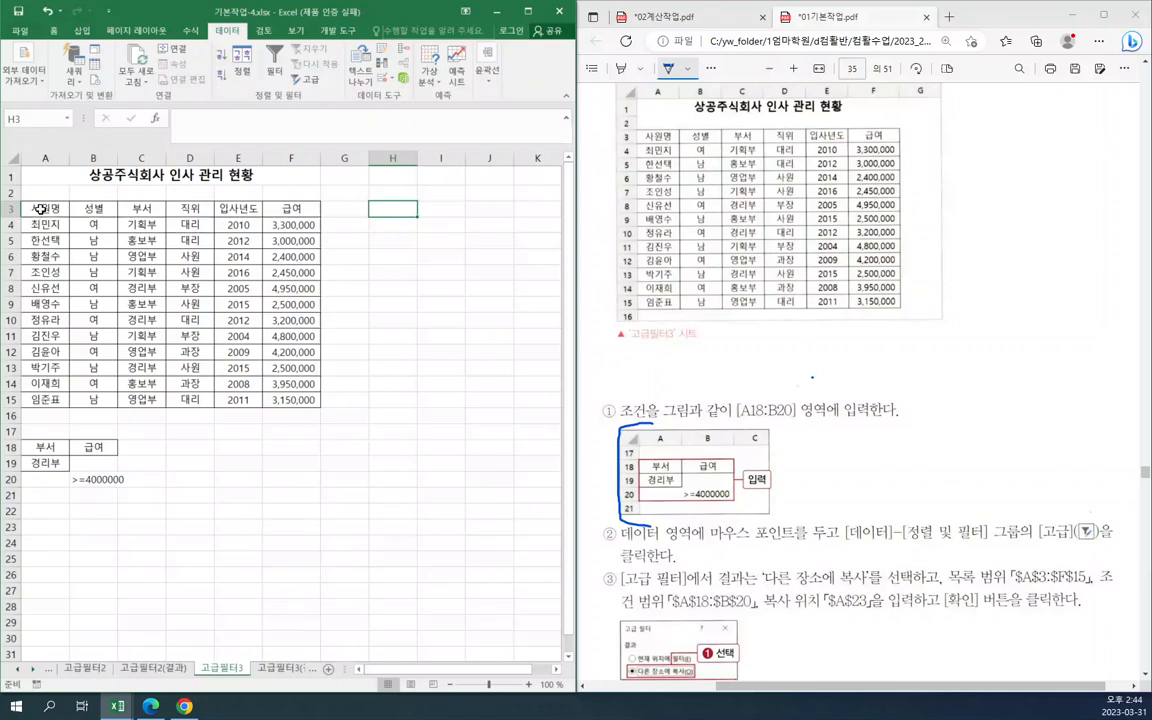
drag(39, 208, 302, 405)
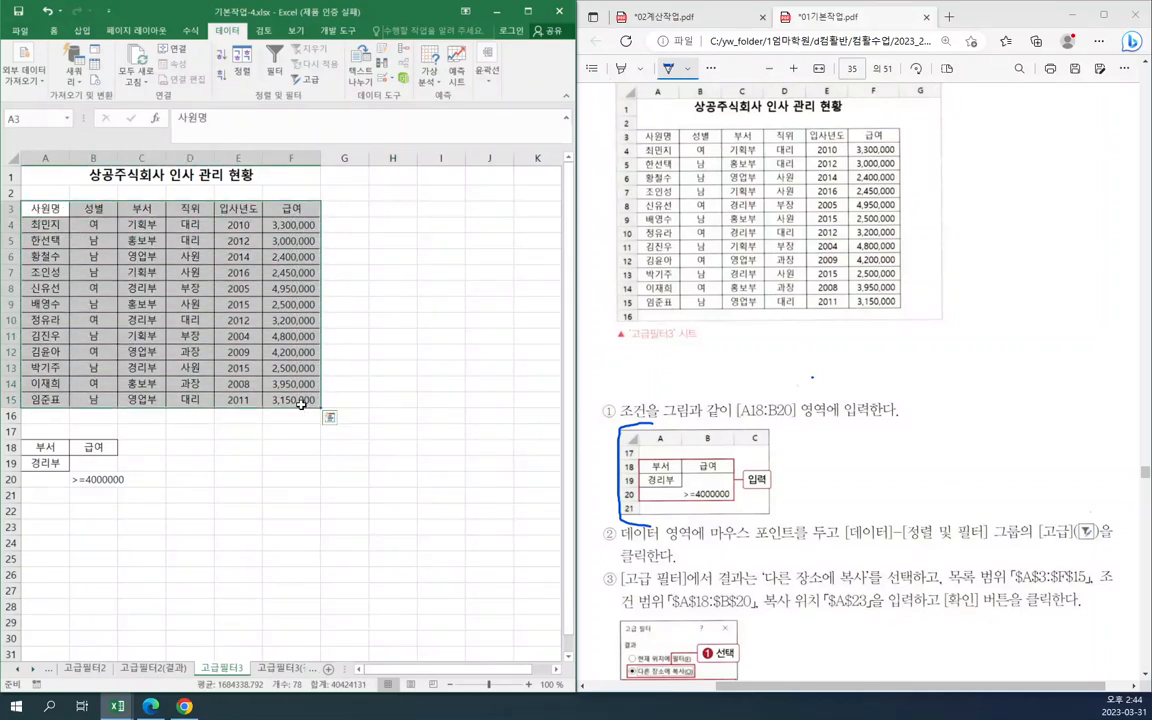
click(308, 84)
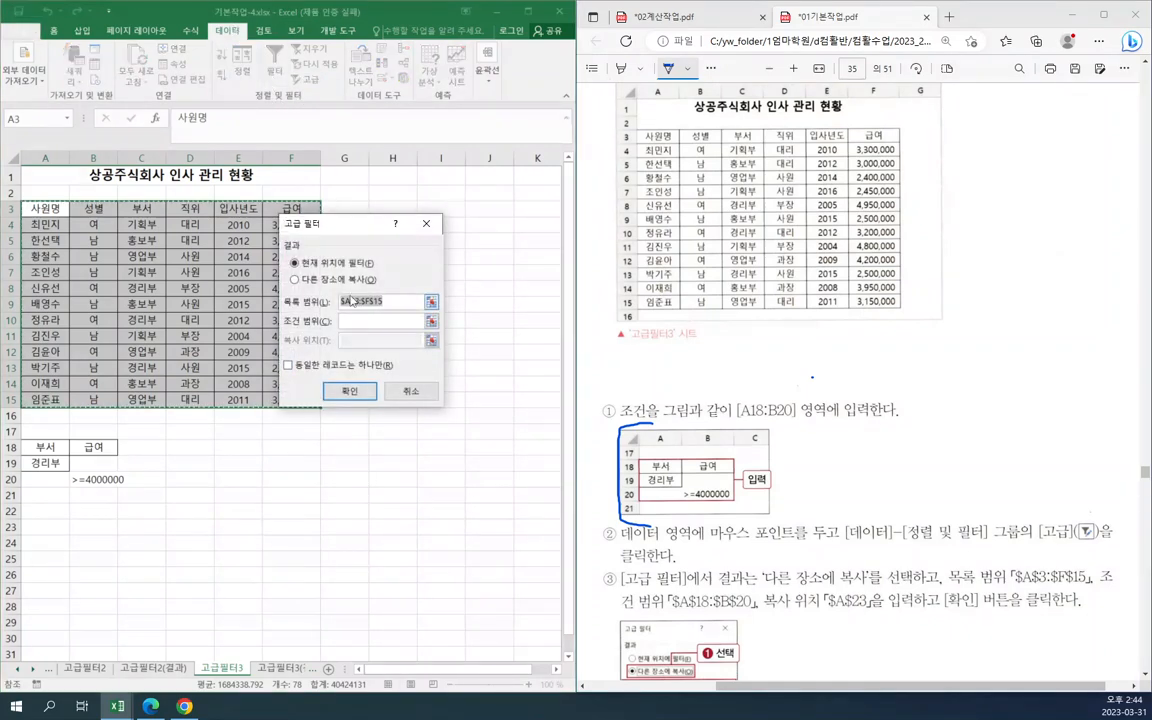
click(340, 280)
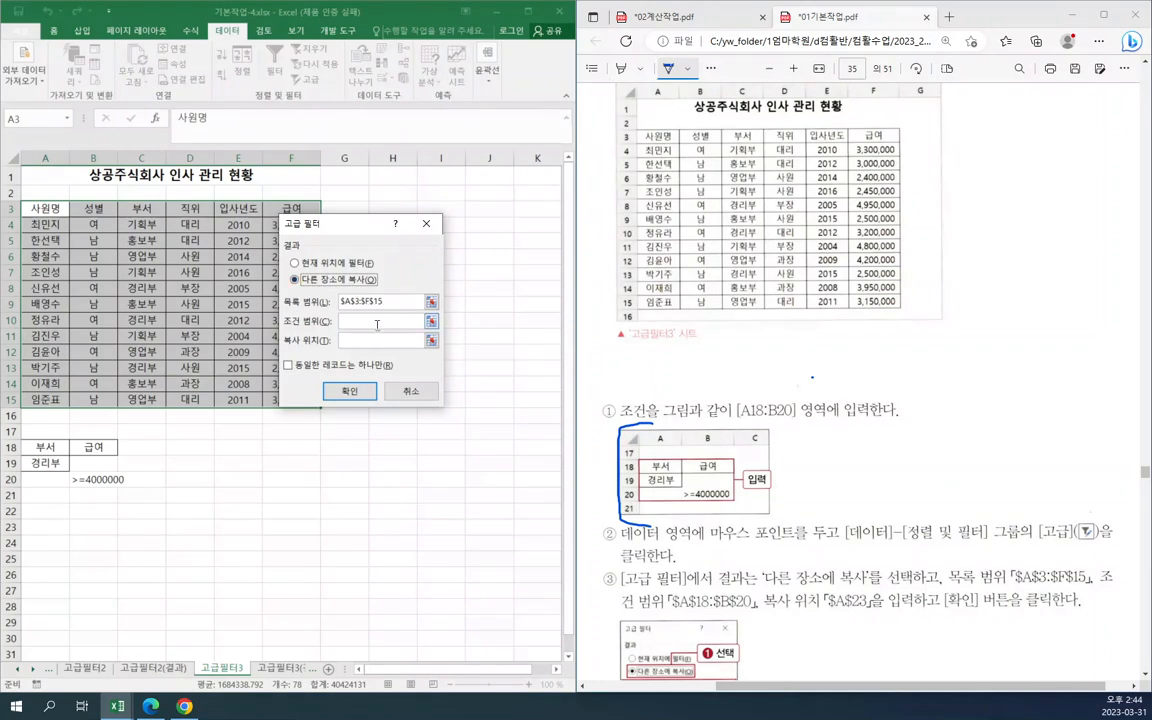
- Set the filter's criteria range to A18:B20 and its copy location to A23, and run it
click(353, 321)
drag(45, 447, 112, 481)
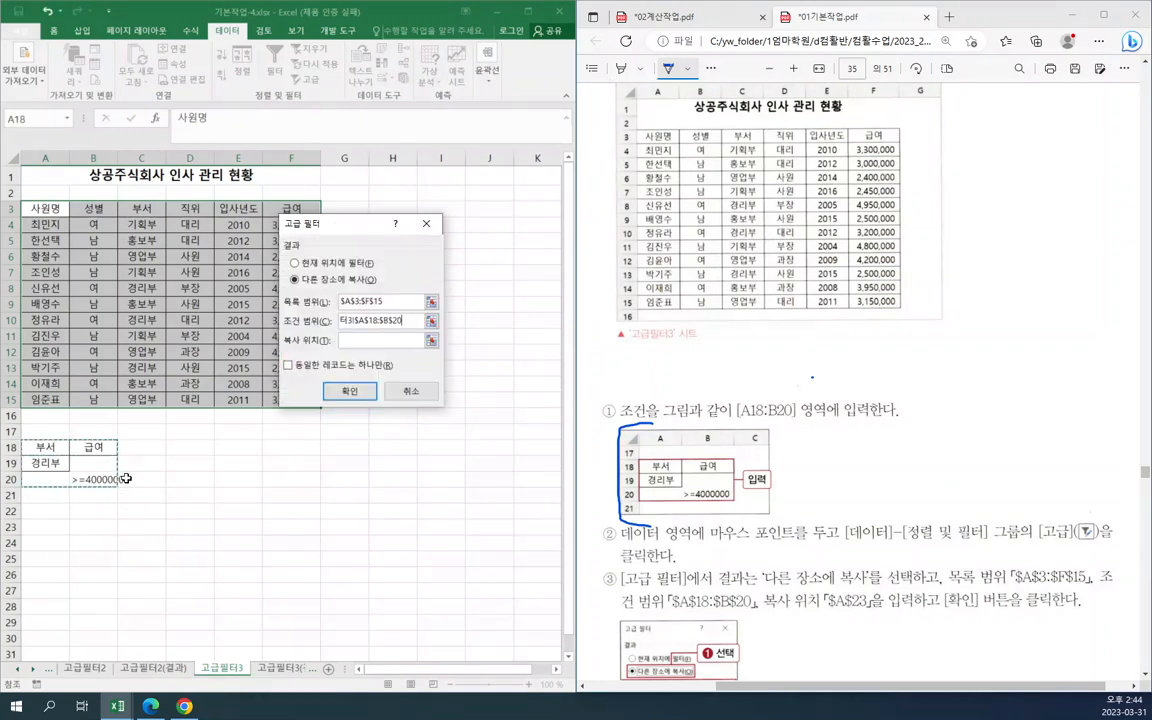
click(357, 339)
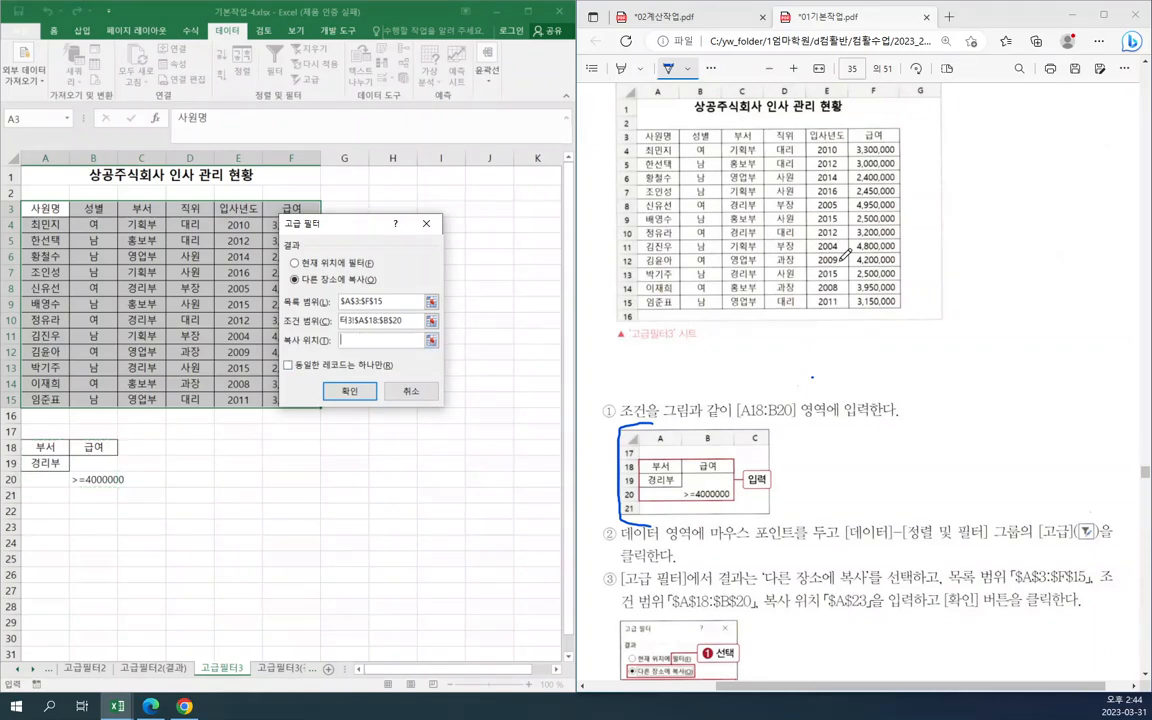
click(45, 527)
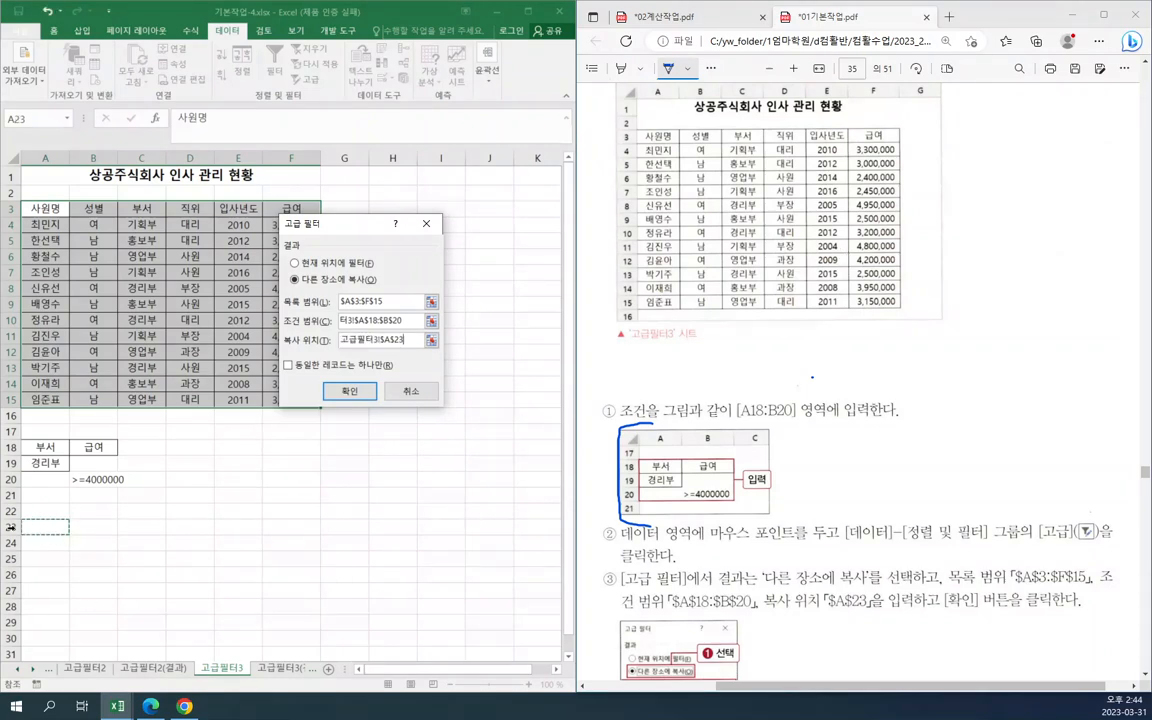
click(349, 391)
click(351, 483)
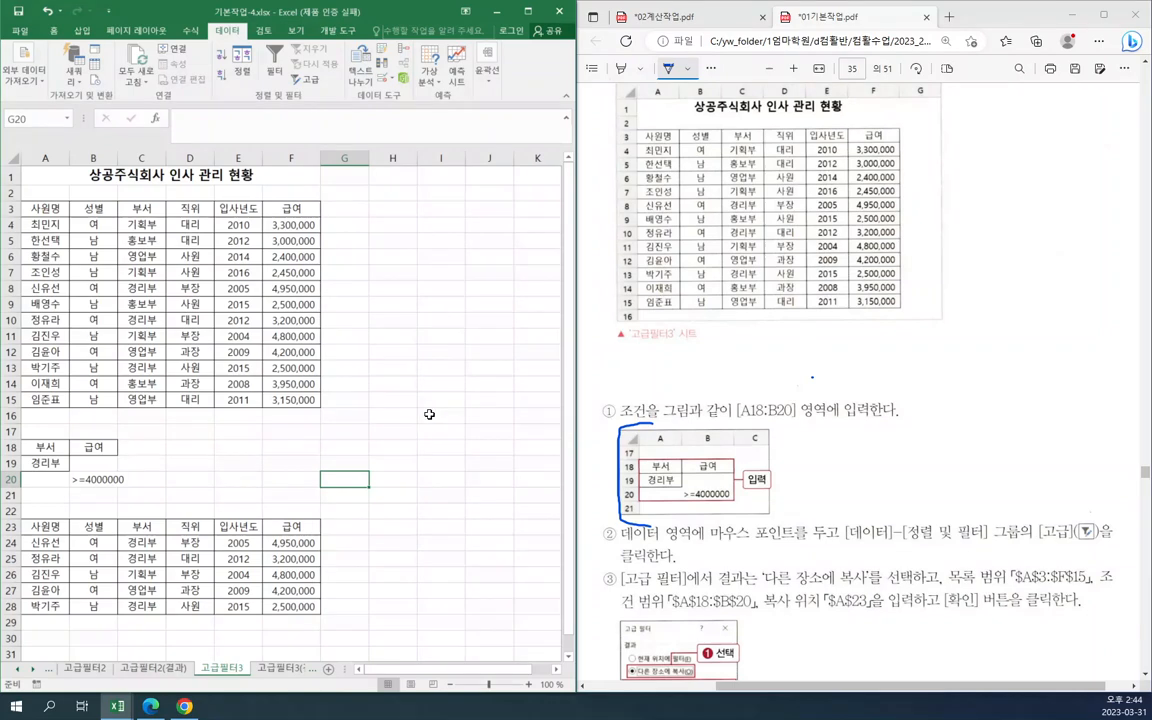
- Bring up exercise 4 on PDF page 37 and highlight the sheet name 자동필터 in yellow
click(929, 355)
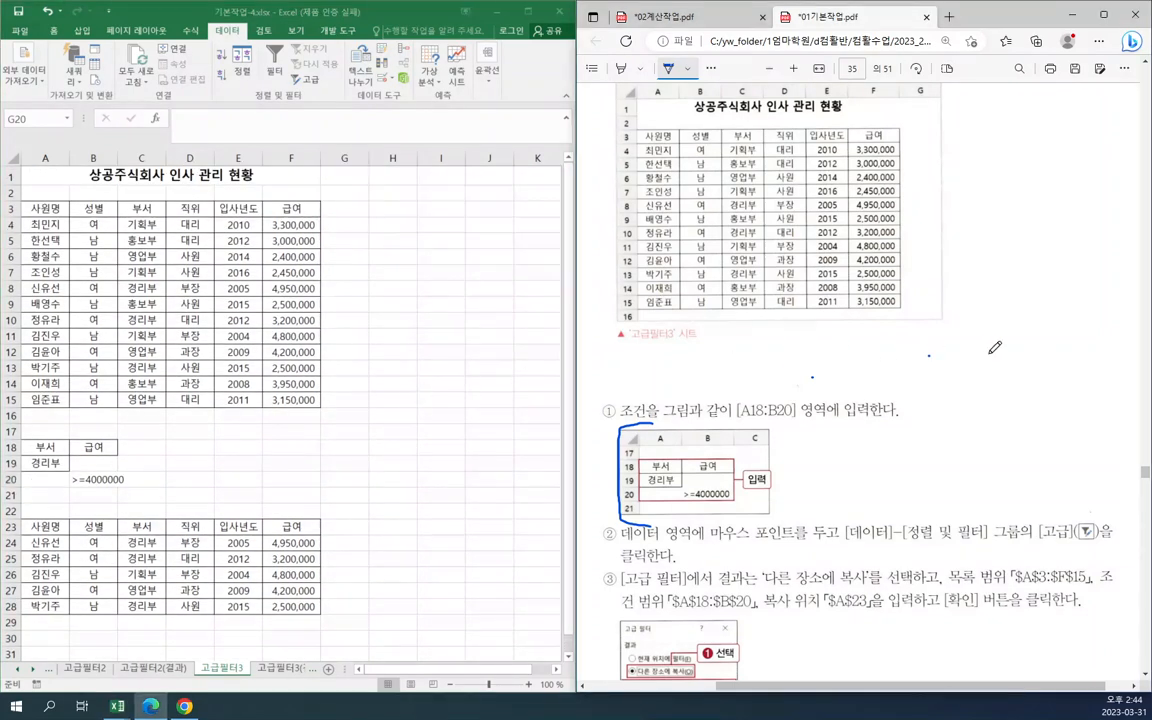
scroll(995, 347, up, 4)
scroll(1015, 337, down, 3)
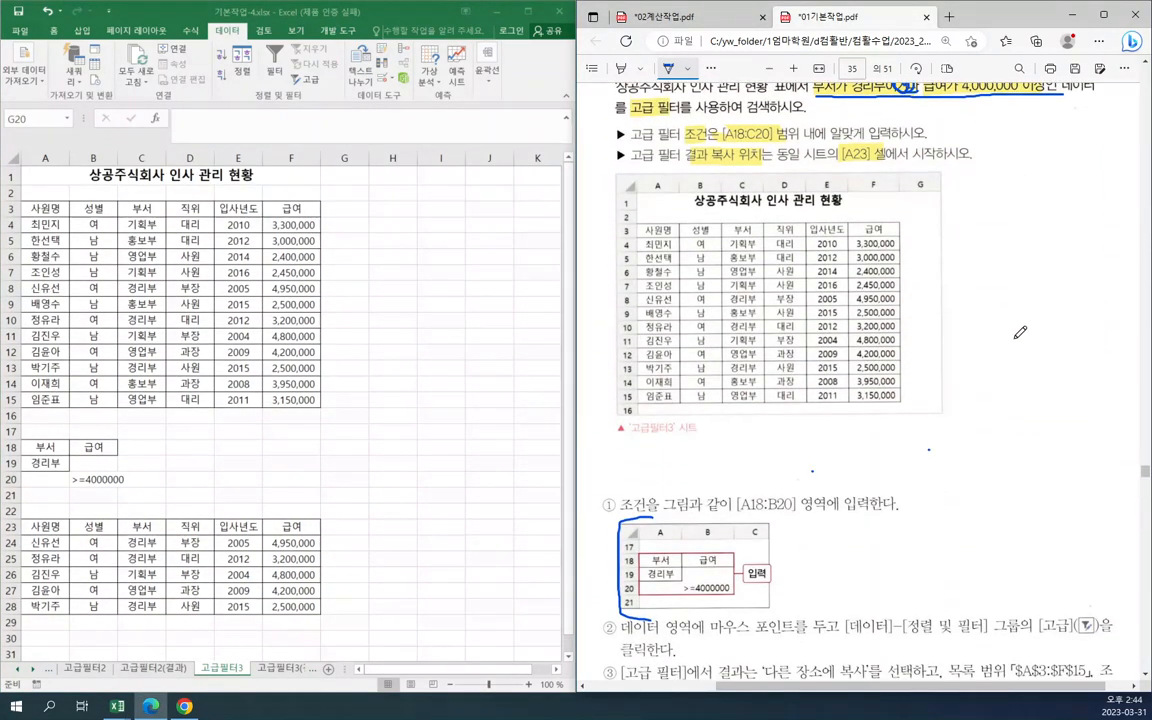
scroll(1020, 332, up, 3)
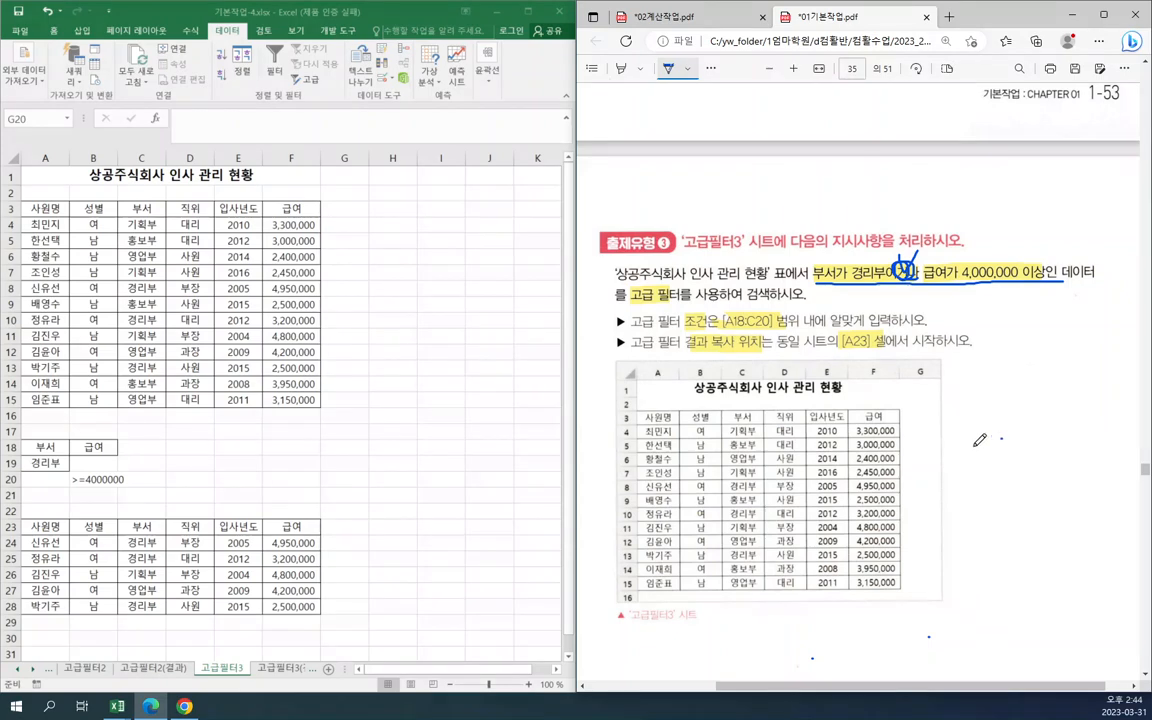
scroll(979, 440, down, 3)
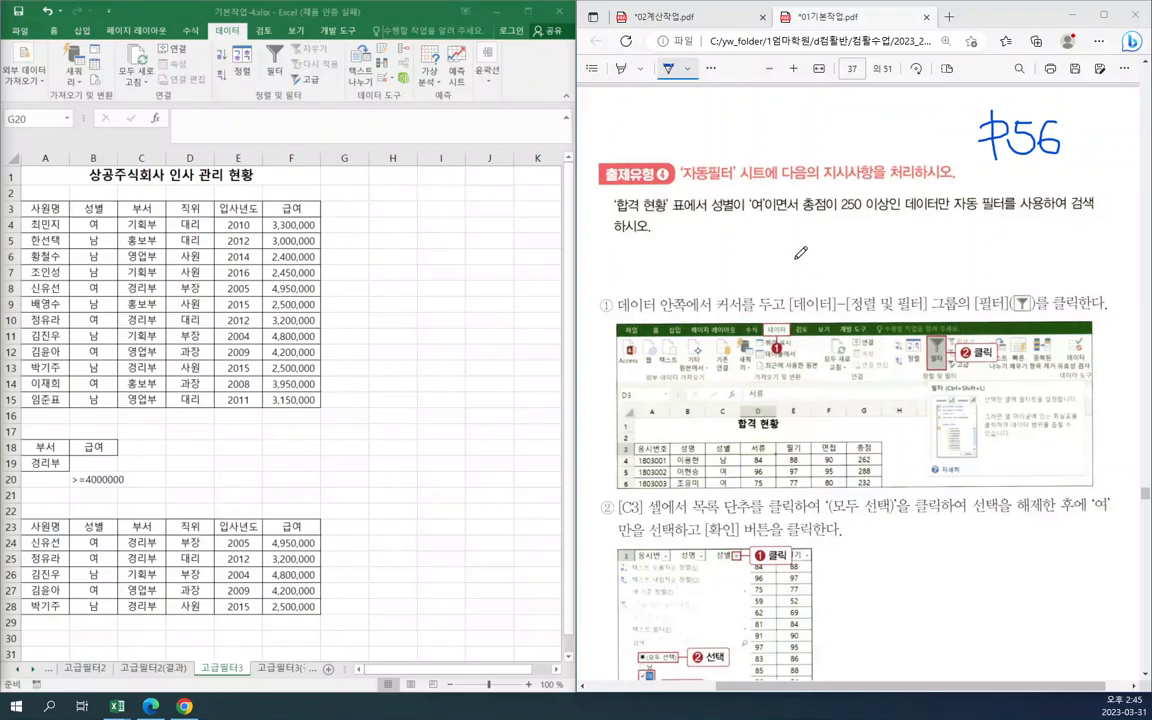
click(621, 68)
drag(680, 172, 736, 173)
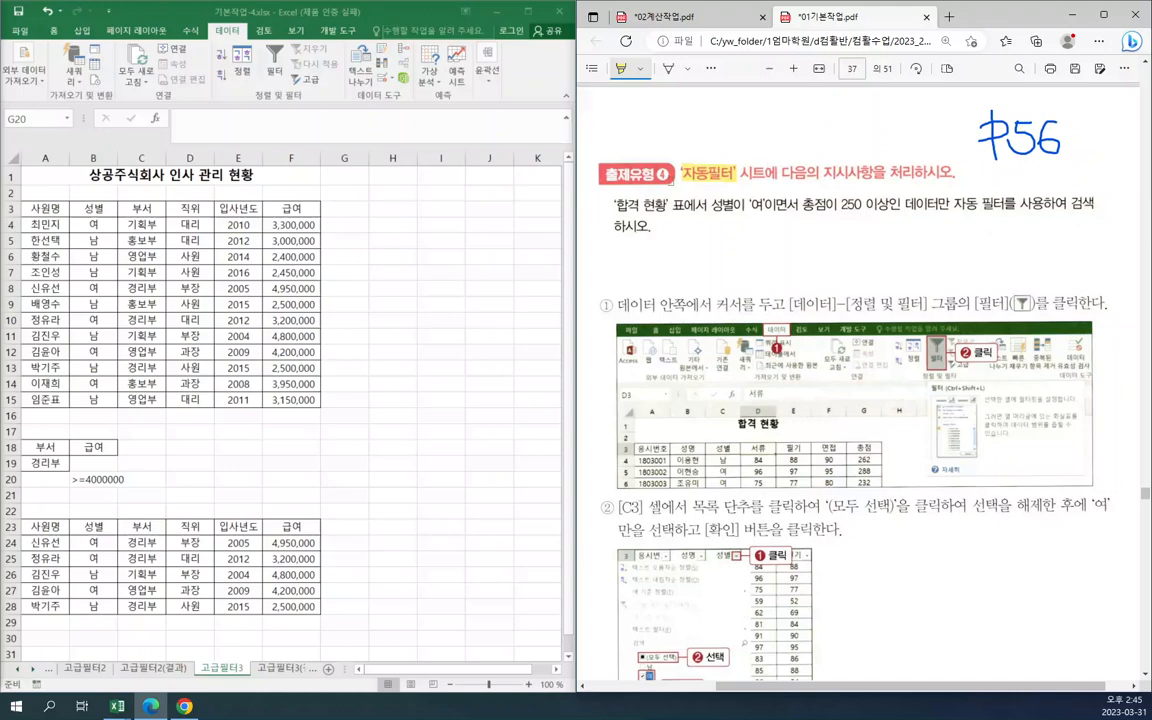
- Switch to the Excel workbook and open the 자동필터 sheet
click(33, 674)
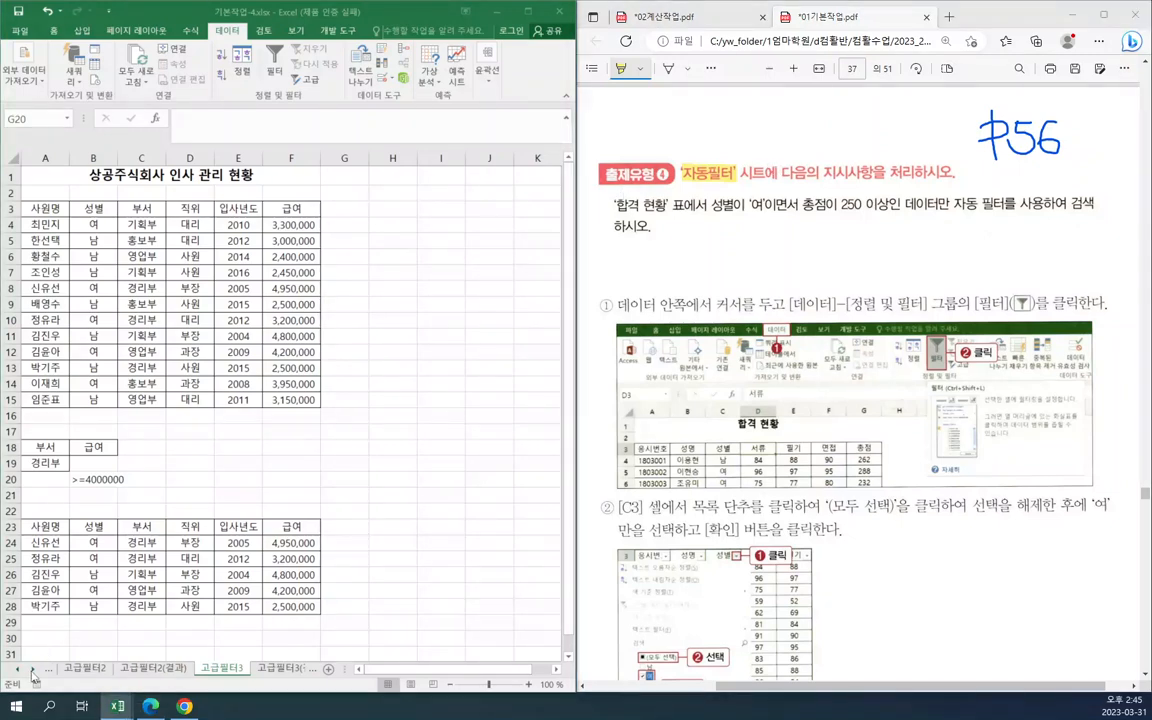
click(33, 674)
click(33, 674)
click(33, 674)
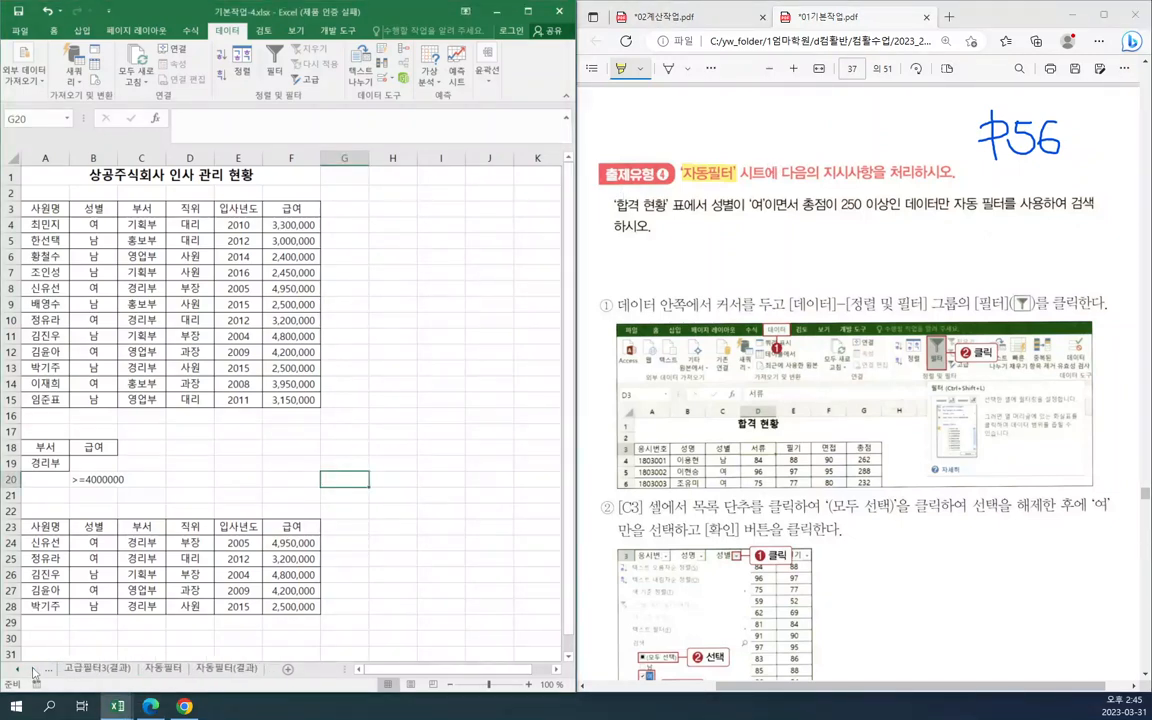
click(157, 670)
click(468, 320)
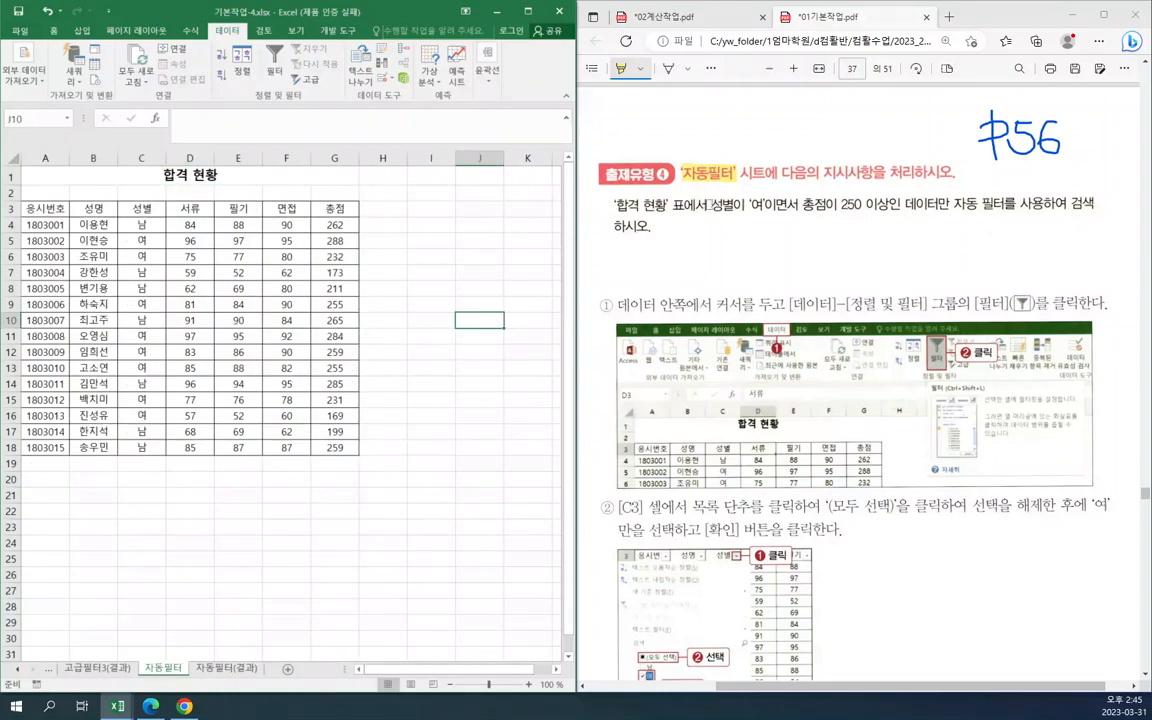
- In the PDF, highlight in yellow the 성별 and 총점 condition, the words 자동 필터, and step ①'s reference to the 필터 command
drag(708, 203, 862, 204)
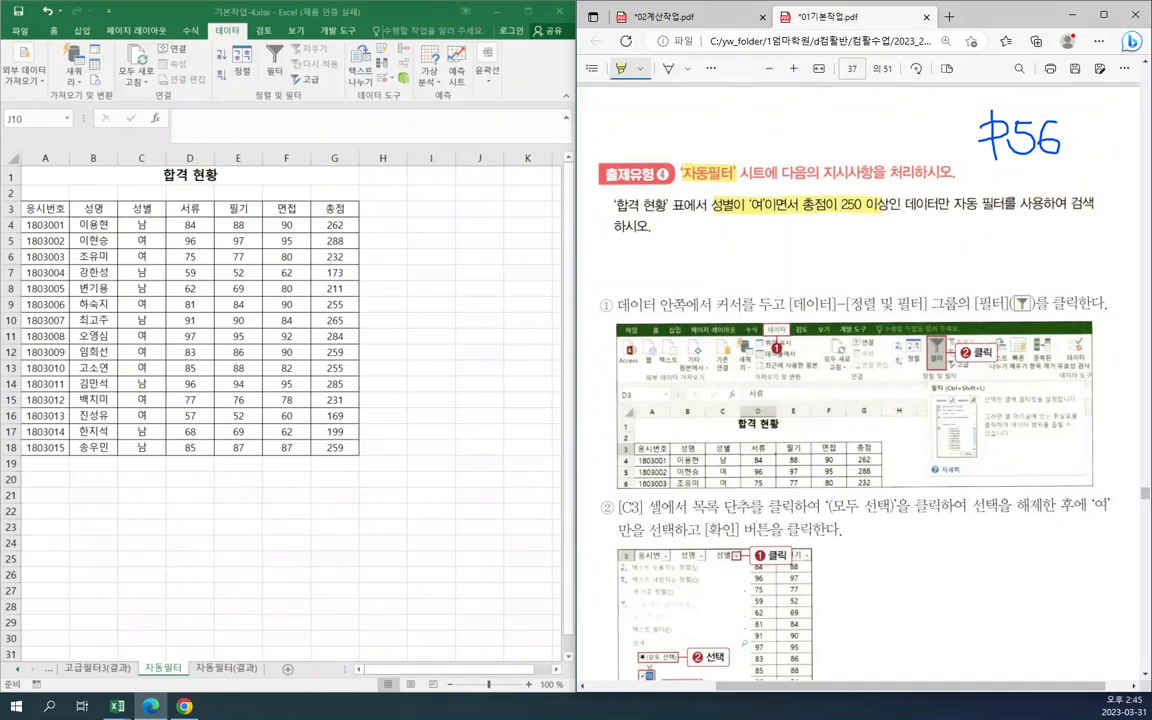
drag(953, 204, 1003, 204)
drag(789, 303, 1042, 304)
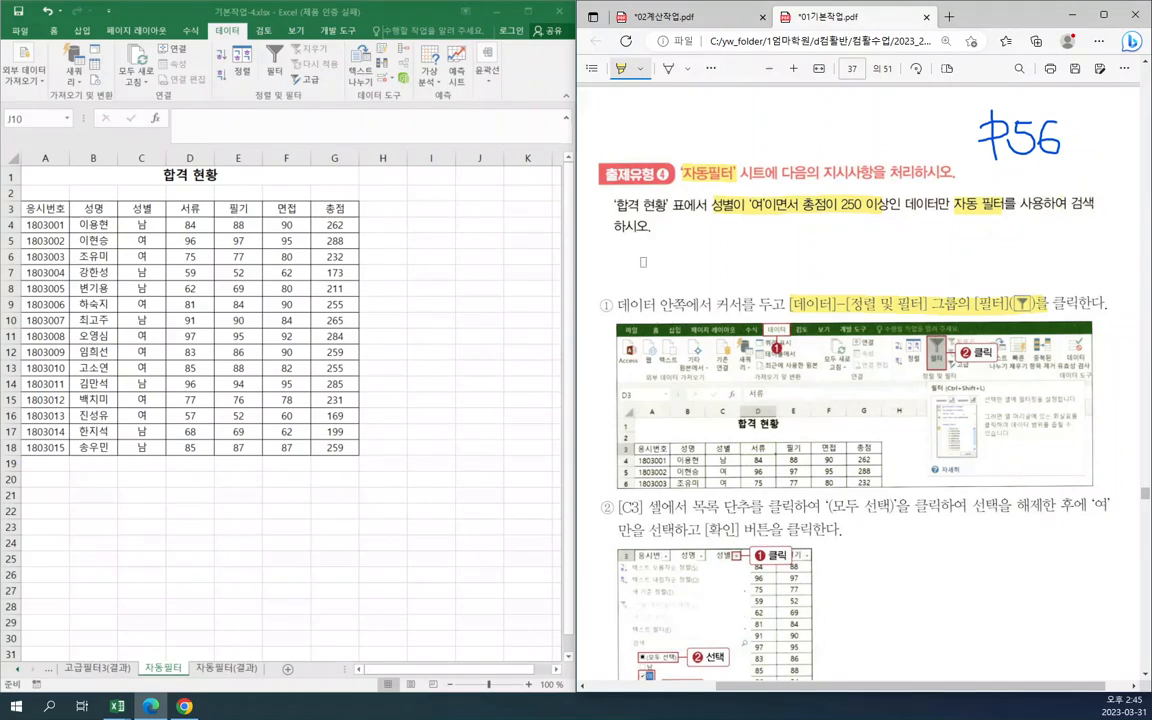
- In the Excel workbook, turn on AutoFilter for the 합격 현황 table A3:G18
click(176, 308)
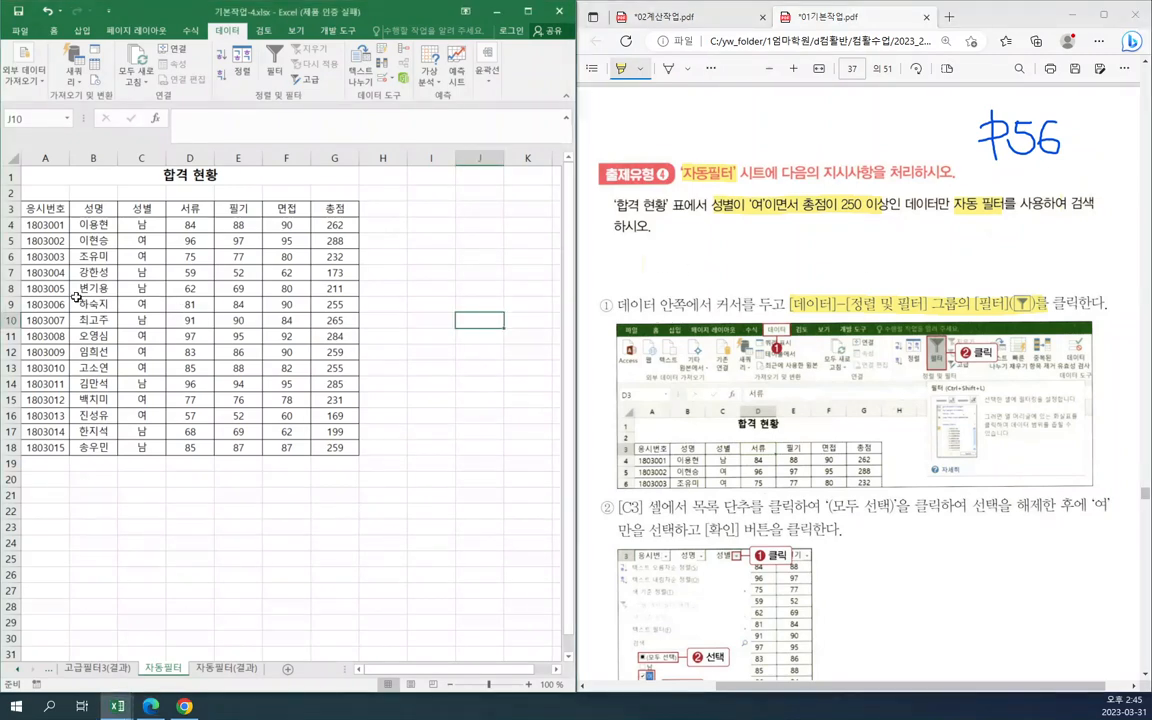
drag(53, 207, 337, 440)
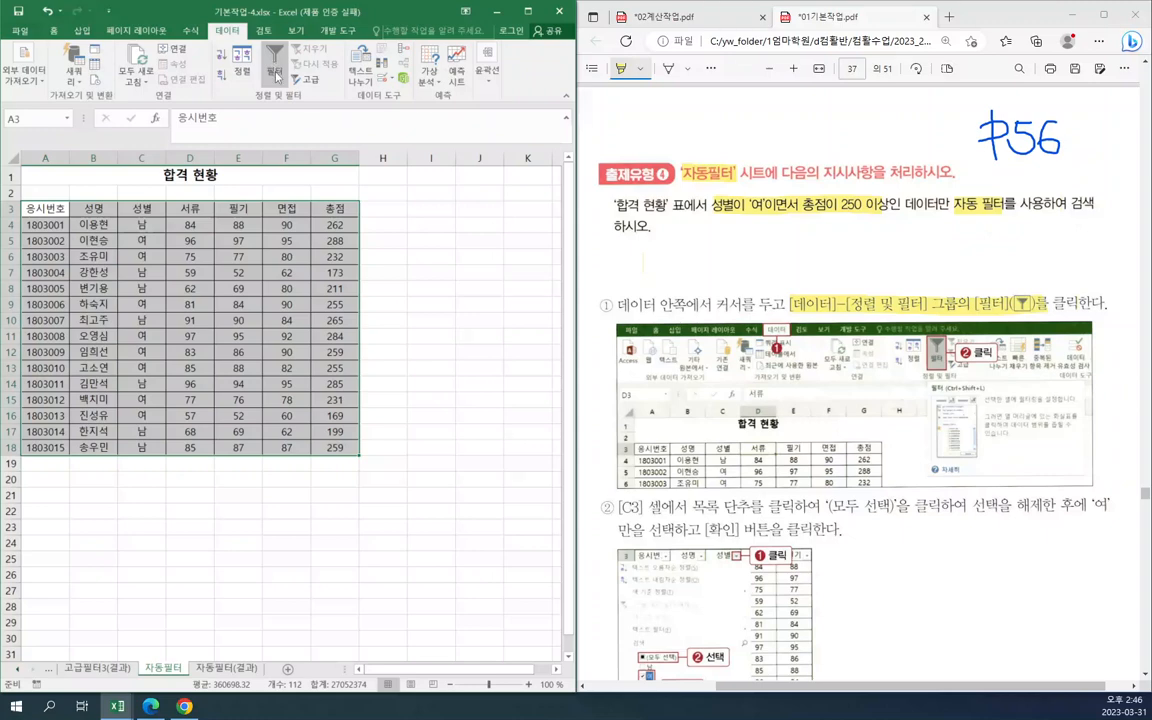
key(ctrl+shift+l)
- Filter the 성별 column to show only 여
click(140, 255)
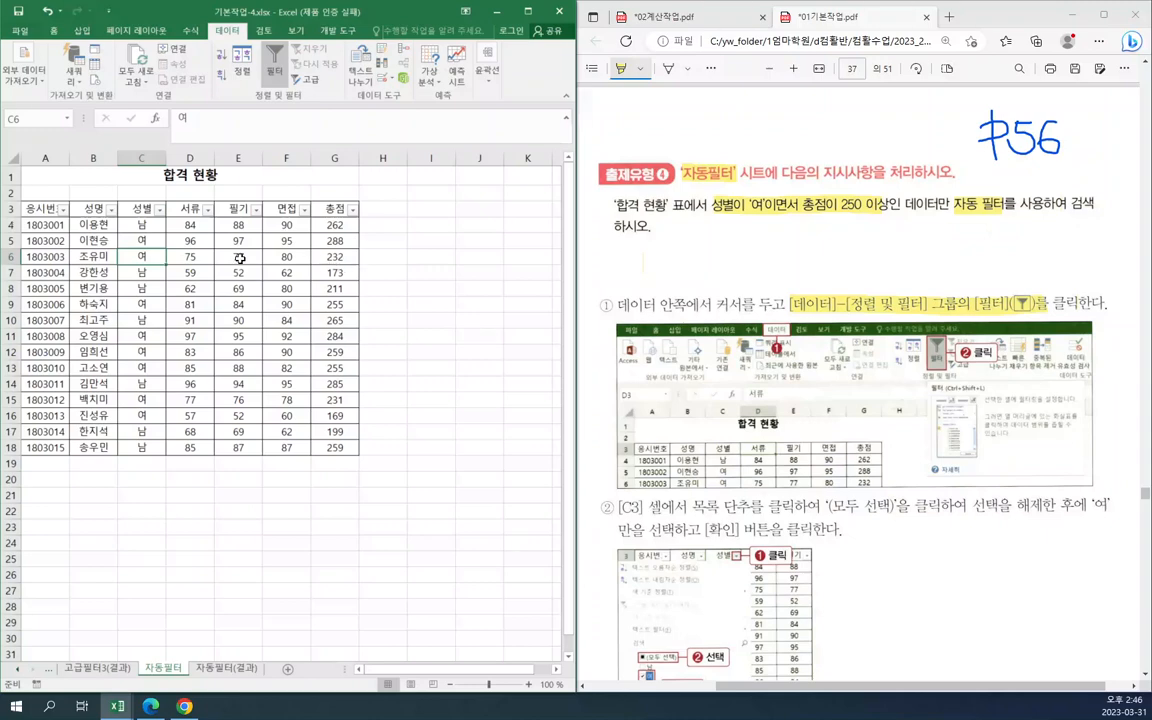
click(137, 212)
click(159, 209)
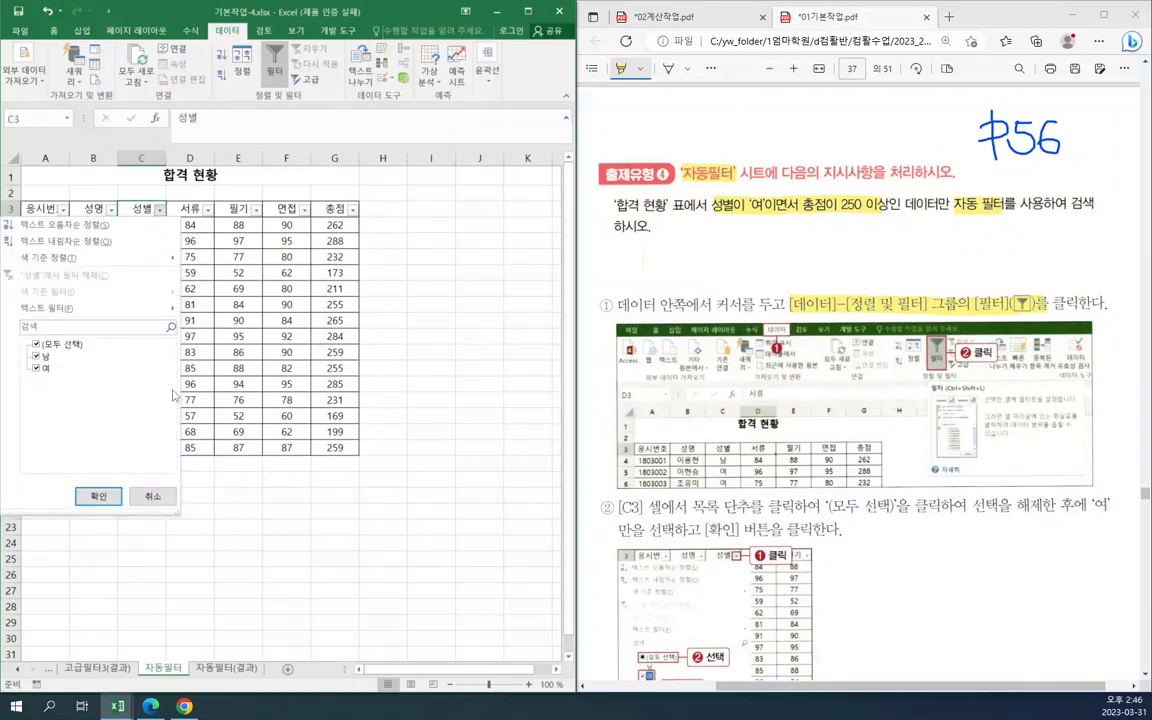
click(42, 345)
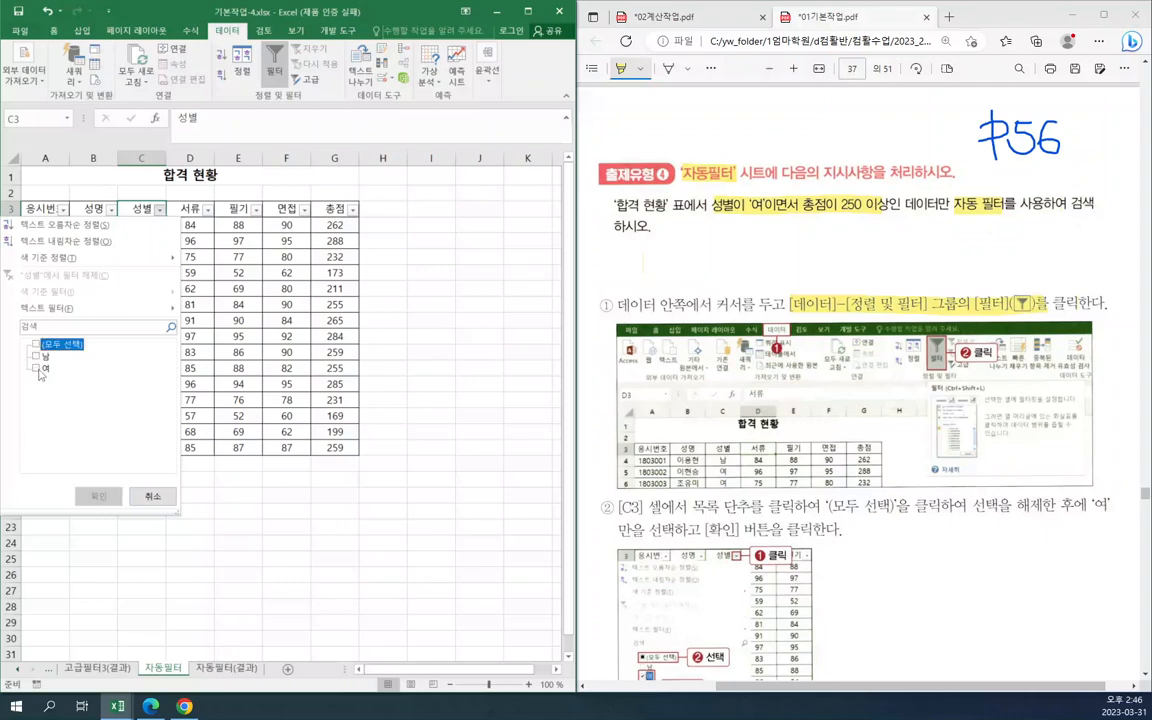
click(38, 369)
click(98, 496)
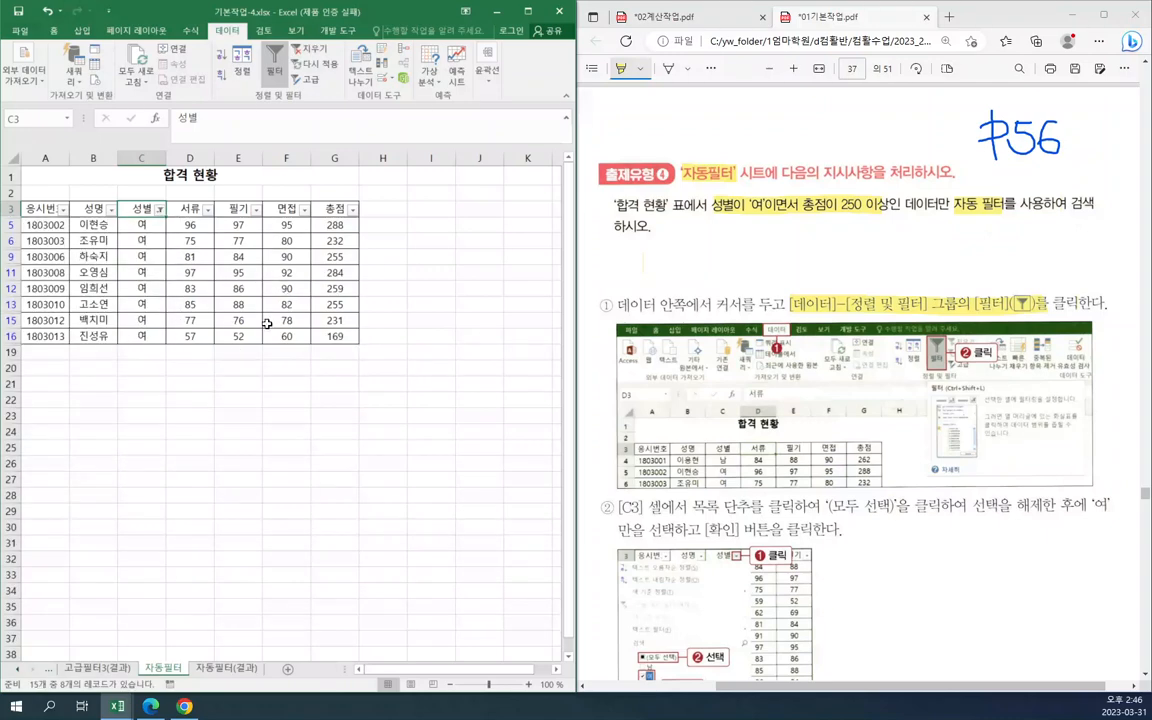
click(173, 274)
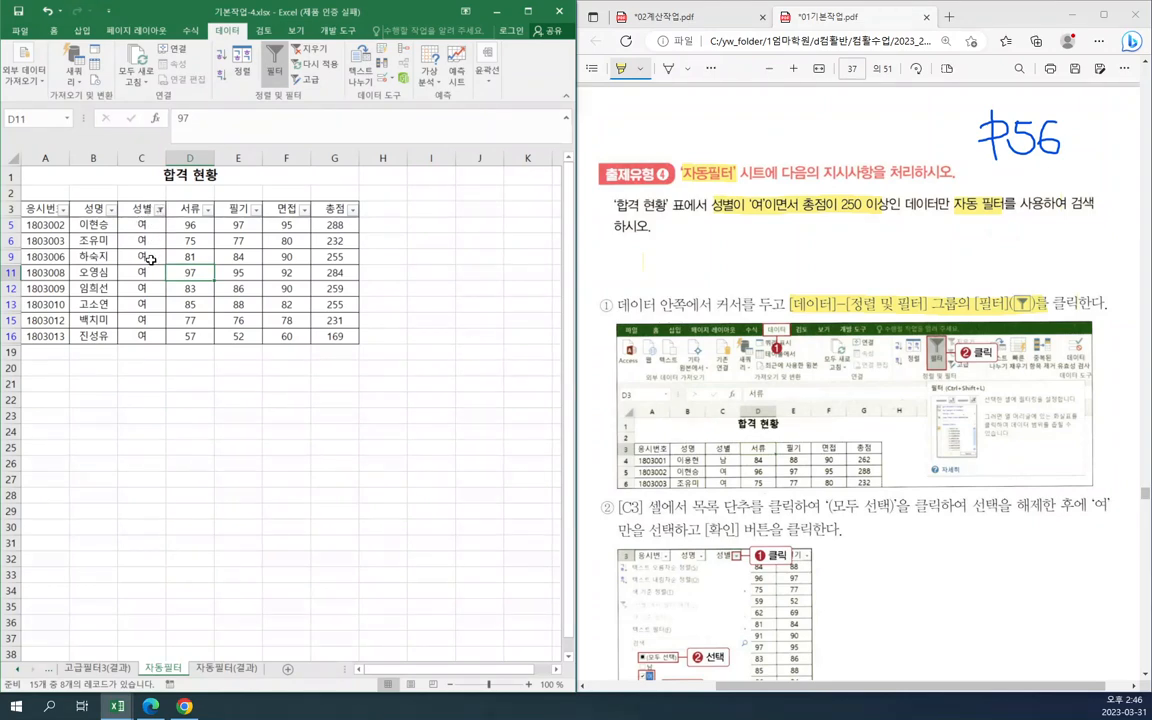
click(147, 258)
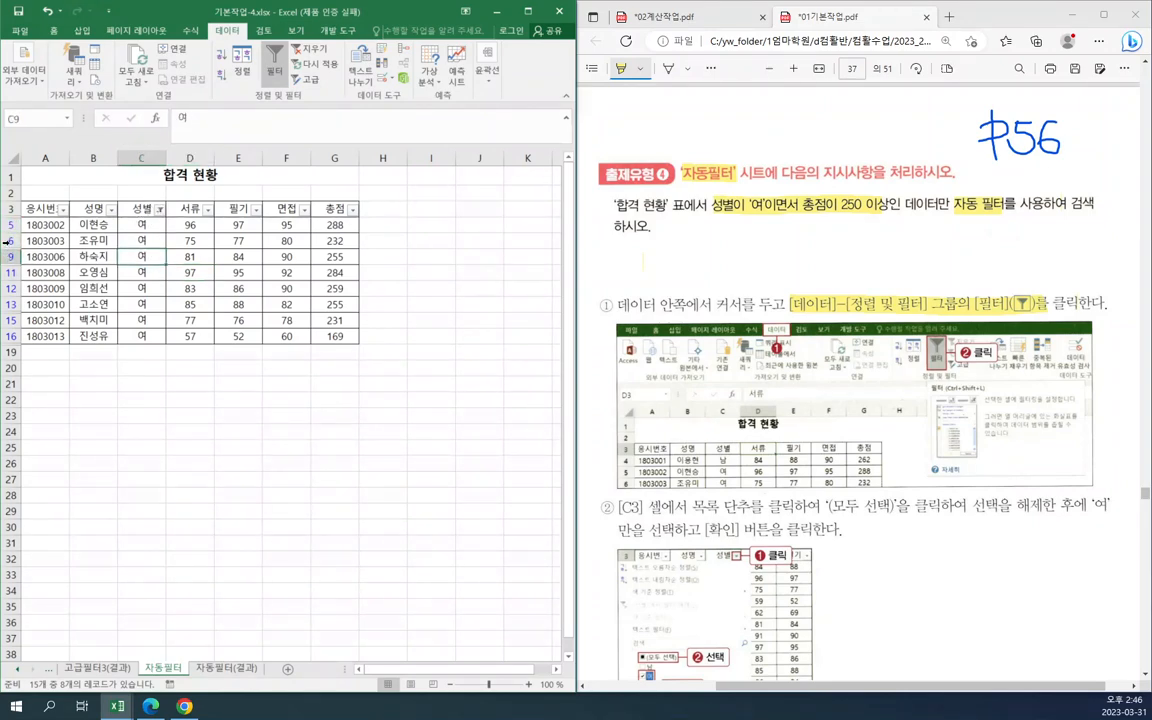
click(42, 336)
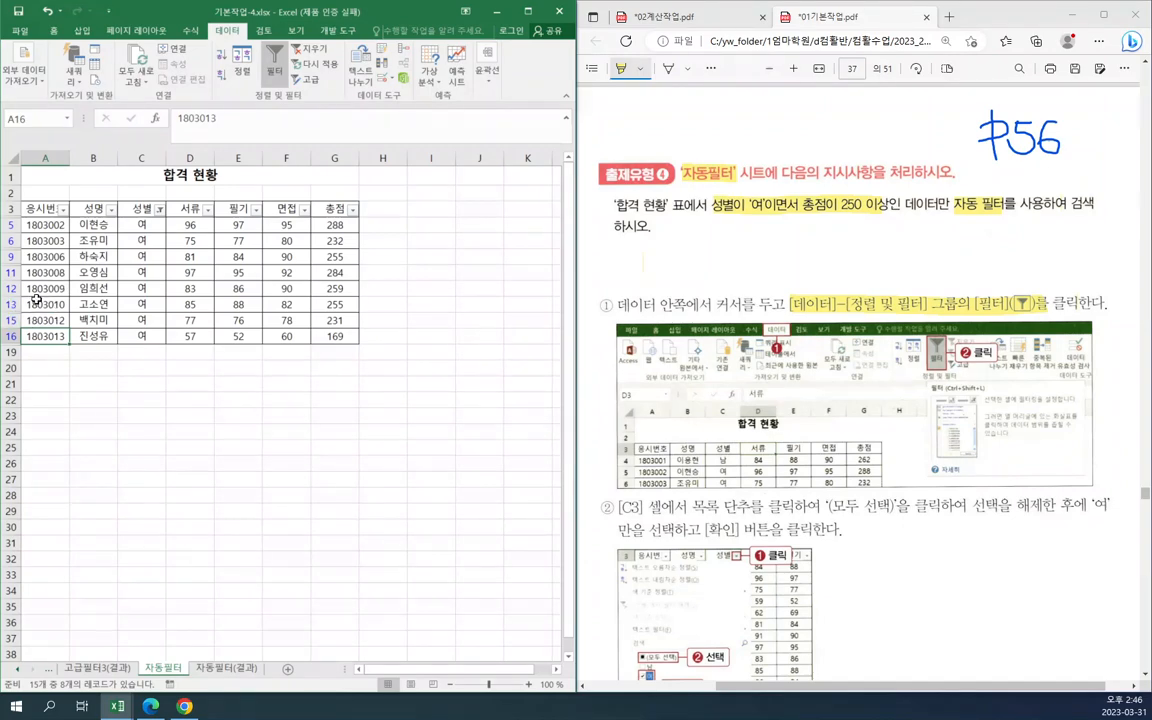
click(250, 257)
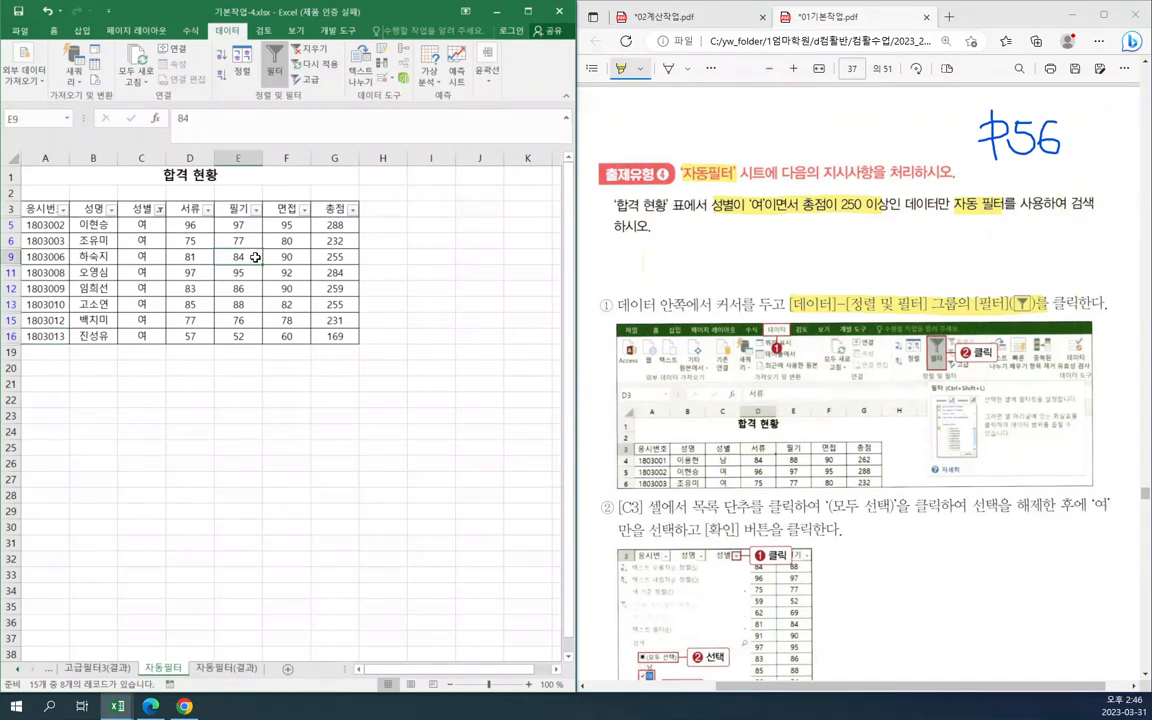
- Apply a number filter to the 총점 column for values greater than or equal to 250
click(352, 210)
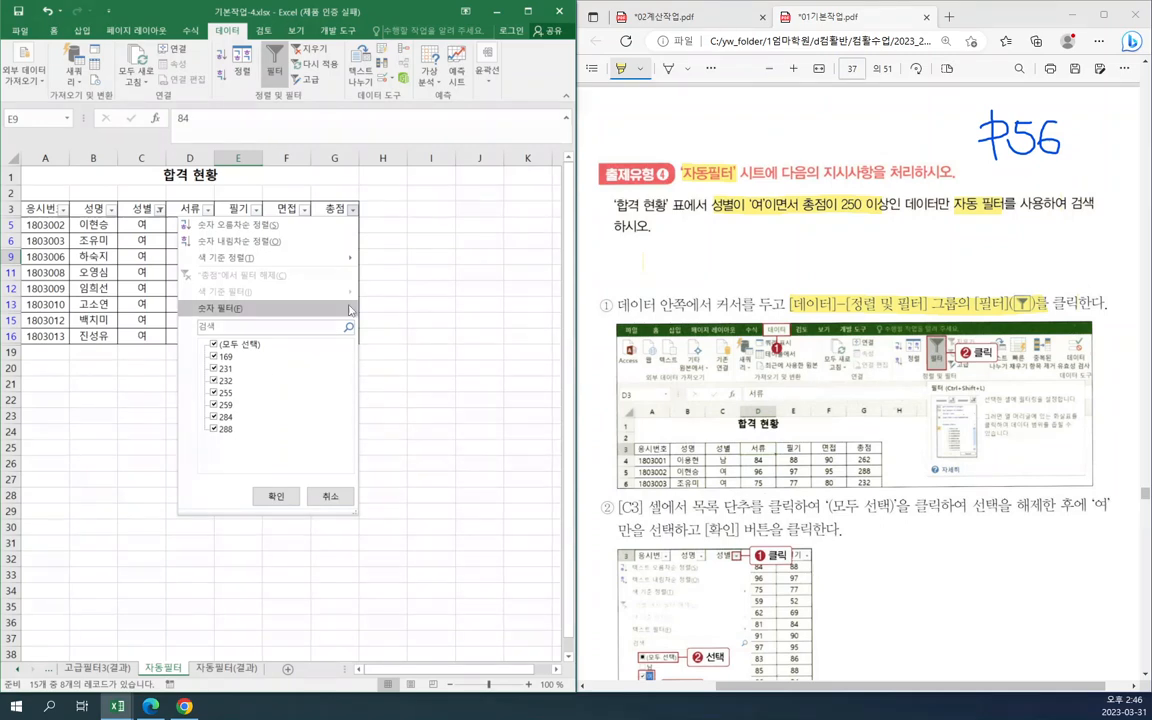
mouse_move(350, 310)
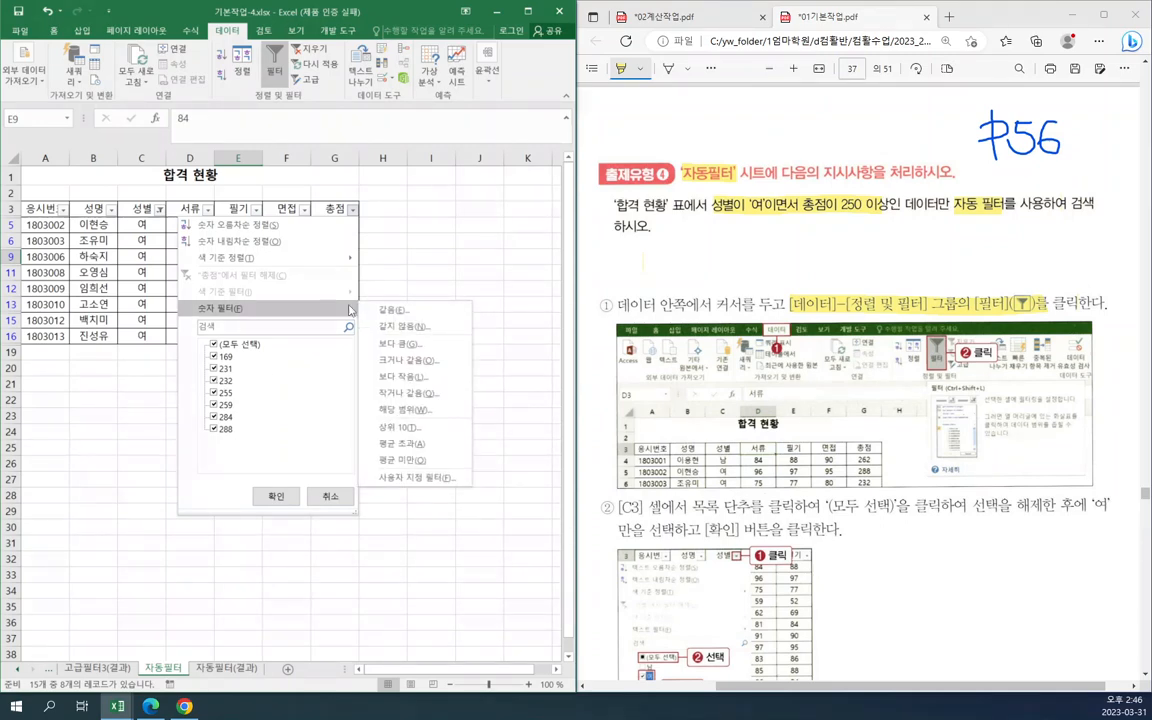
click(427, 360)
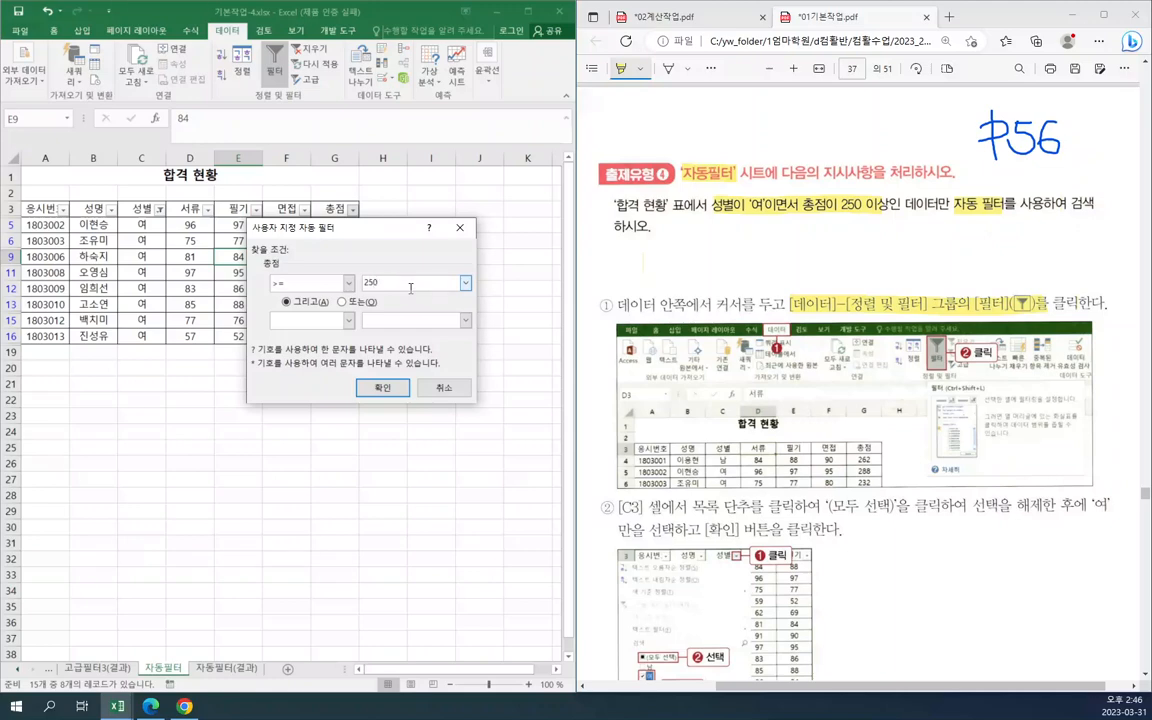
text(250)
click(382, 387)
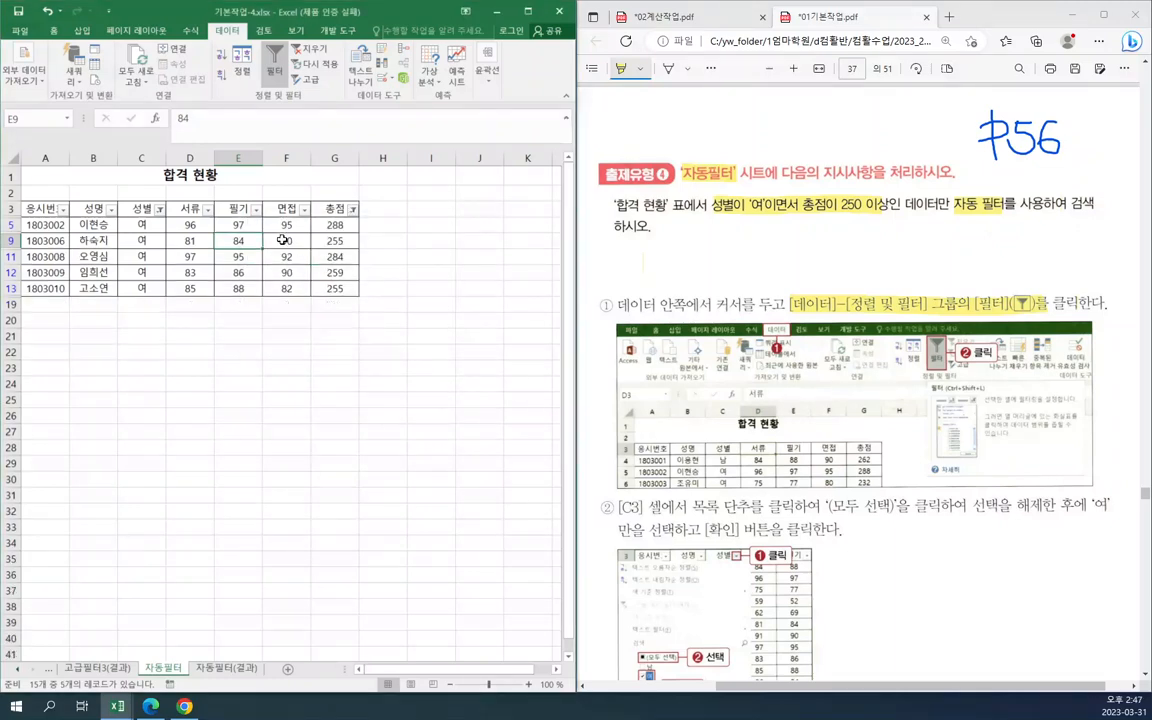
click(441, 197)
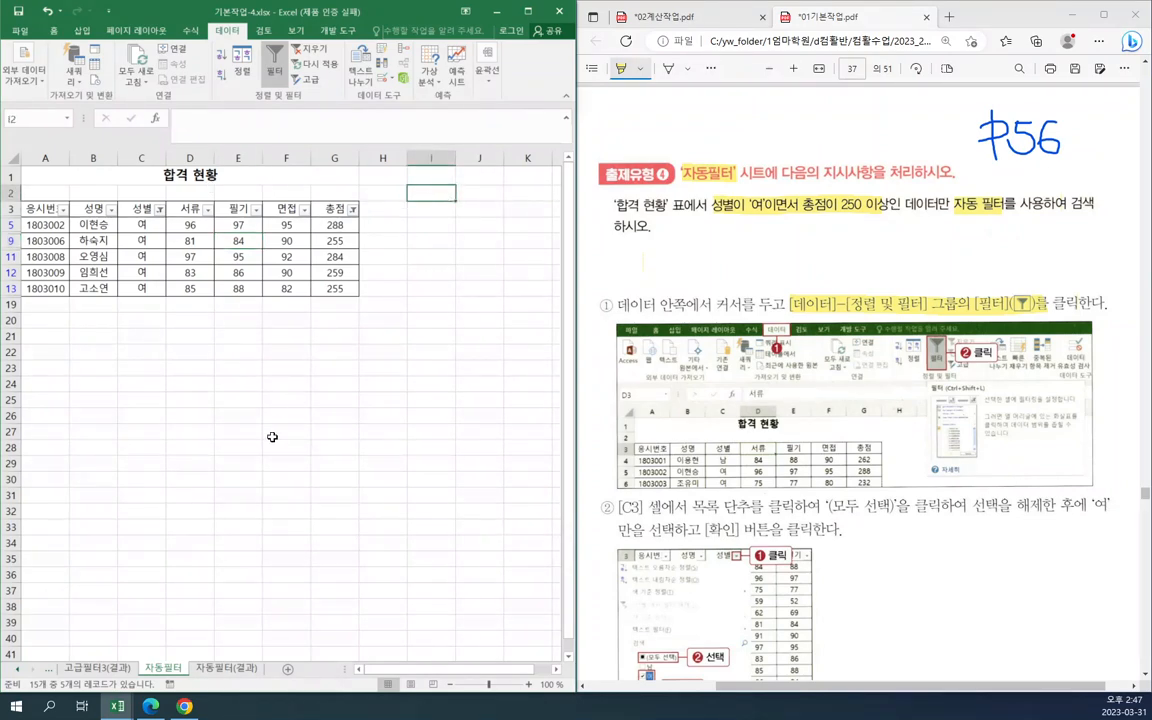
click(432, 208)
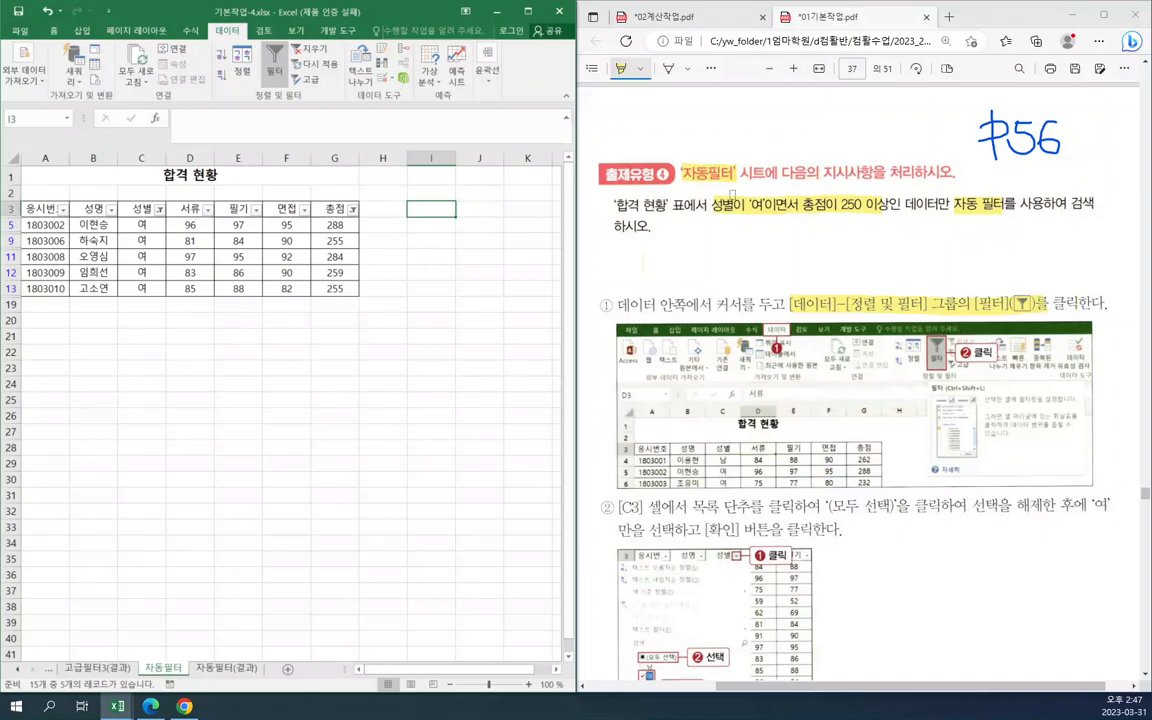